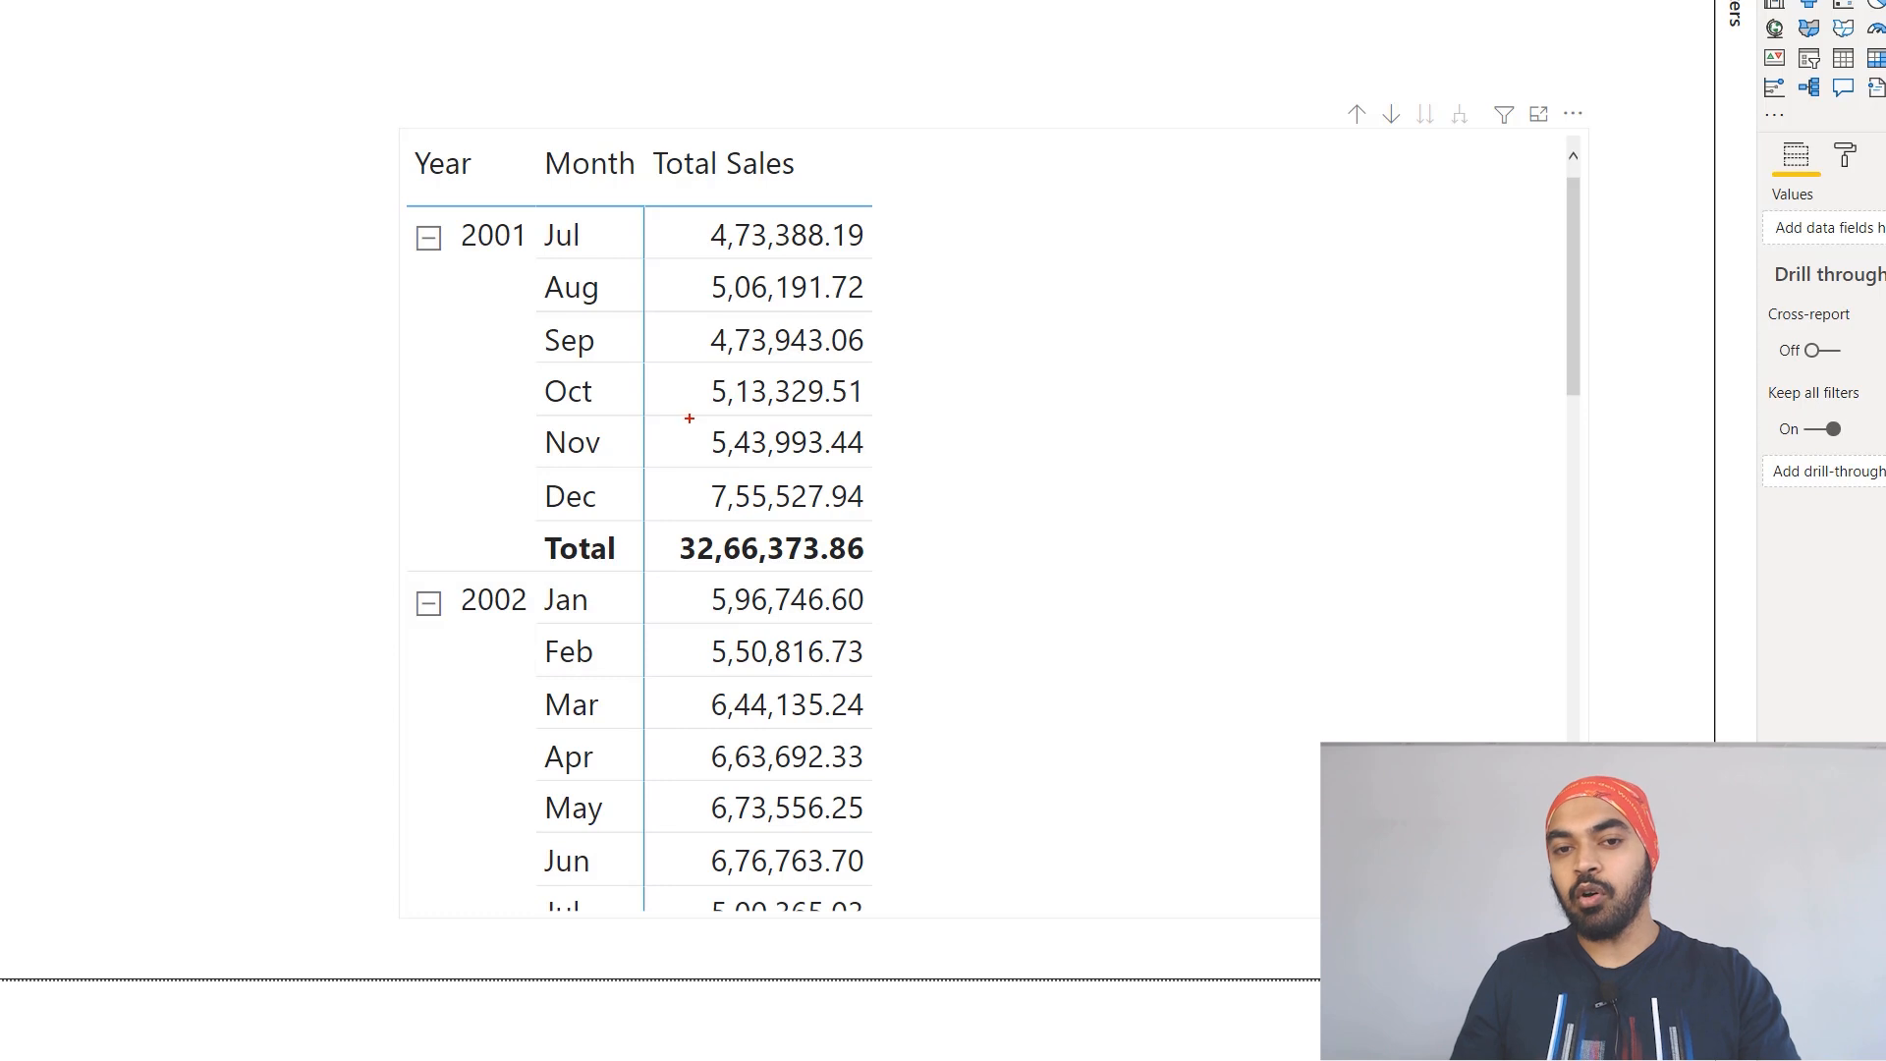
drag(688, 417, 884, 469)
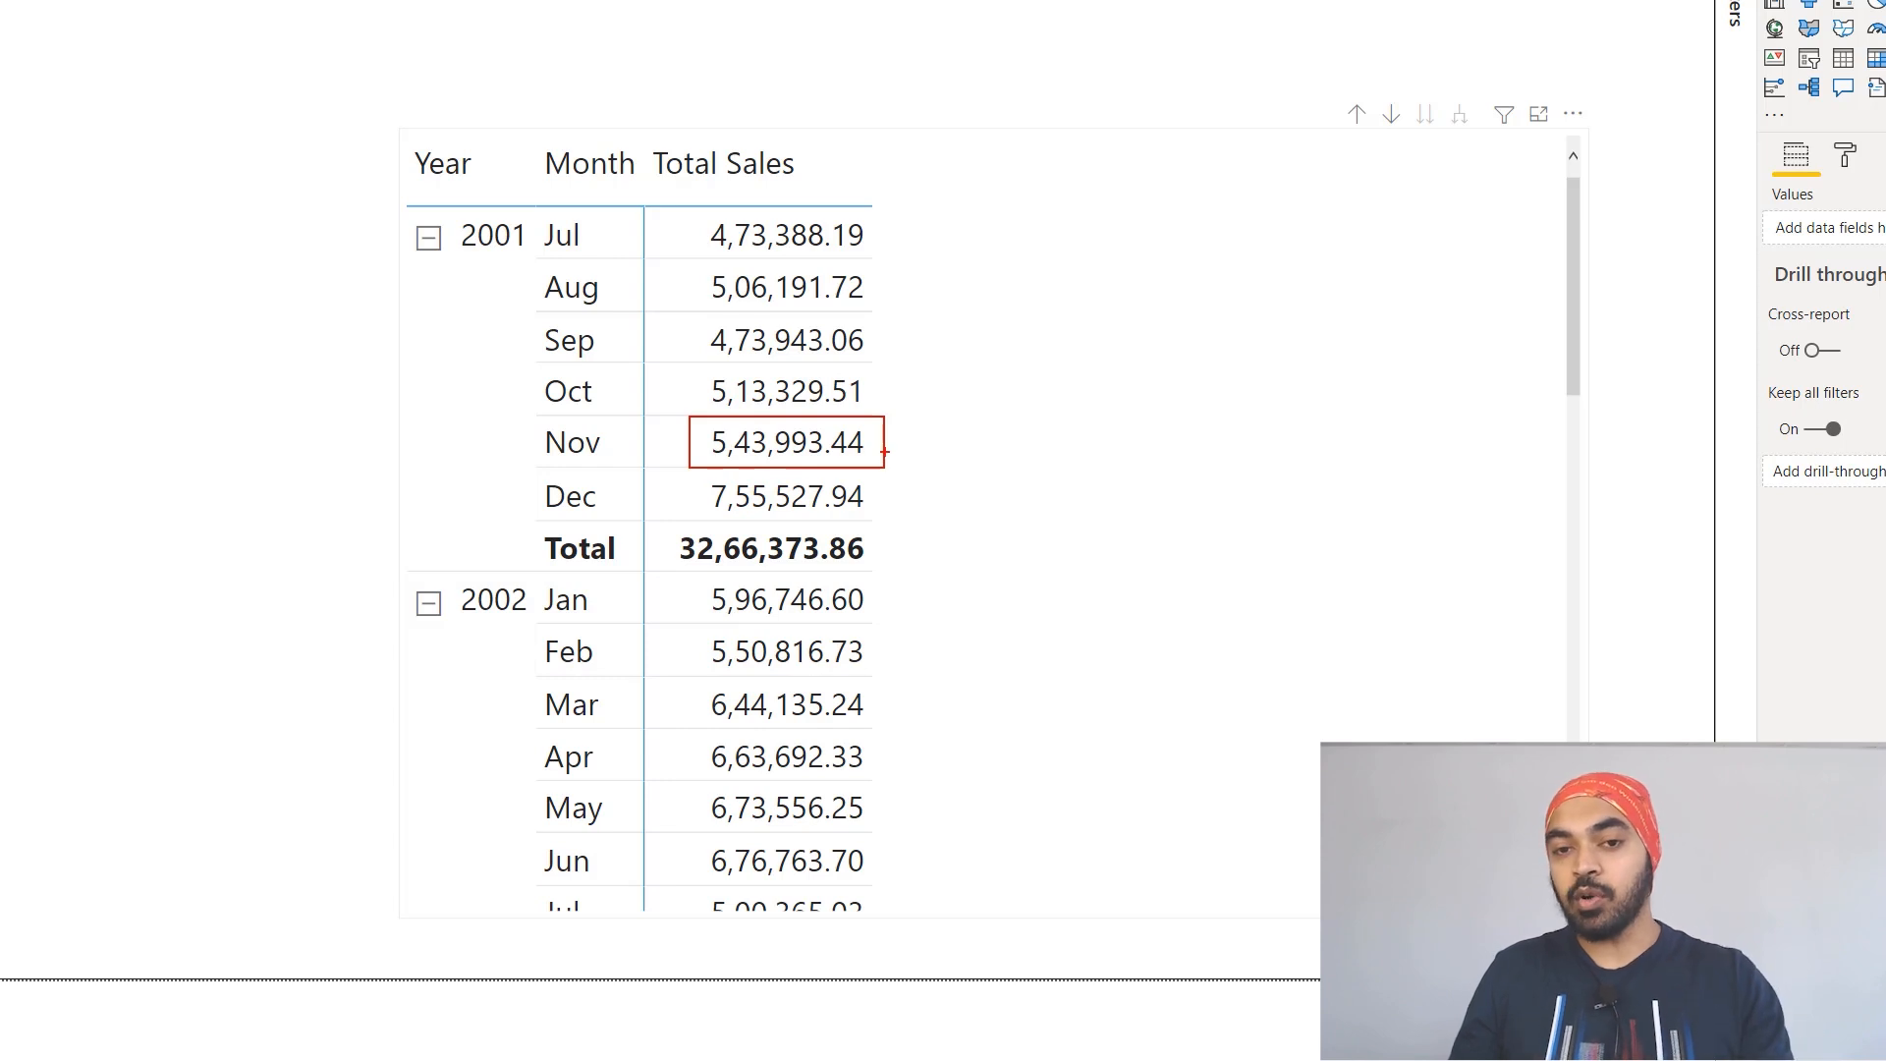
mouse_move(884, 447)
mouse_down()
mouse_move(926, 440)
mouse_move(942, 410)
mouse_up()
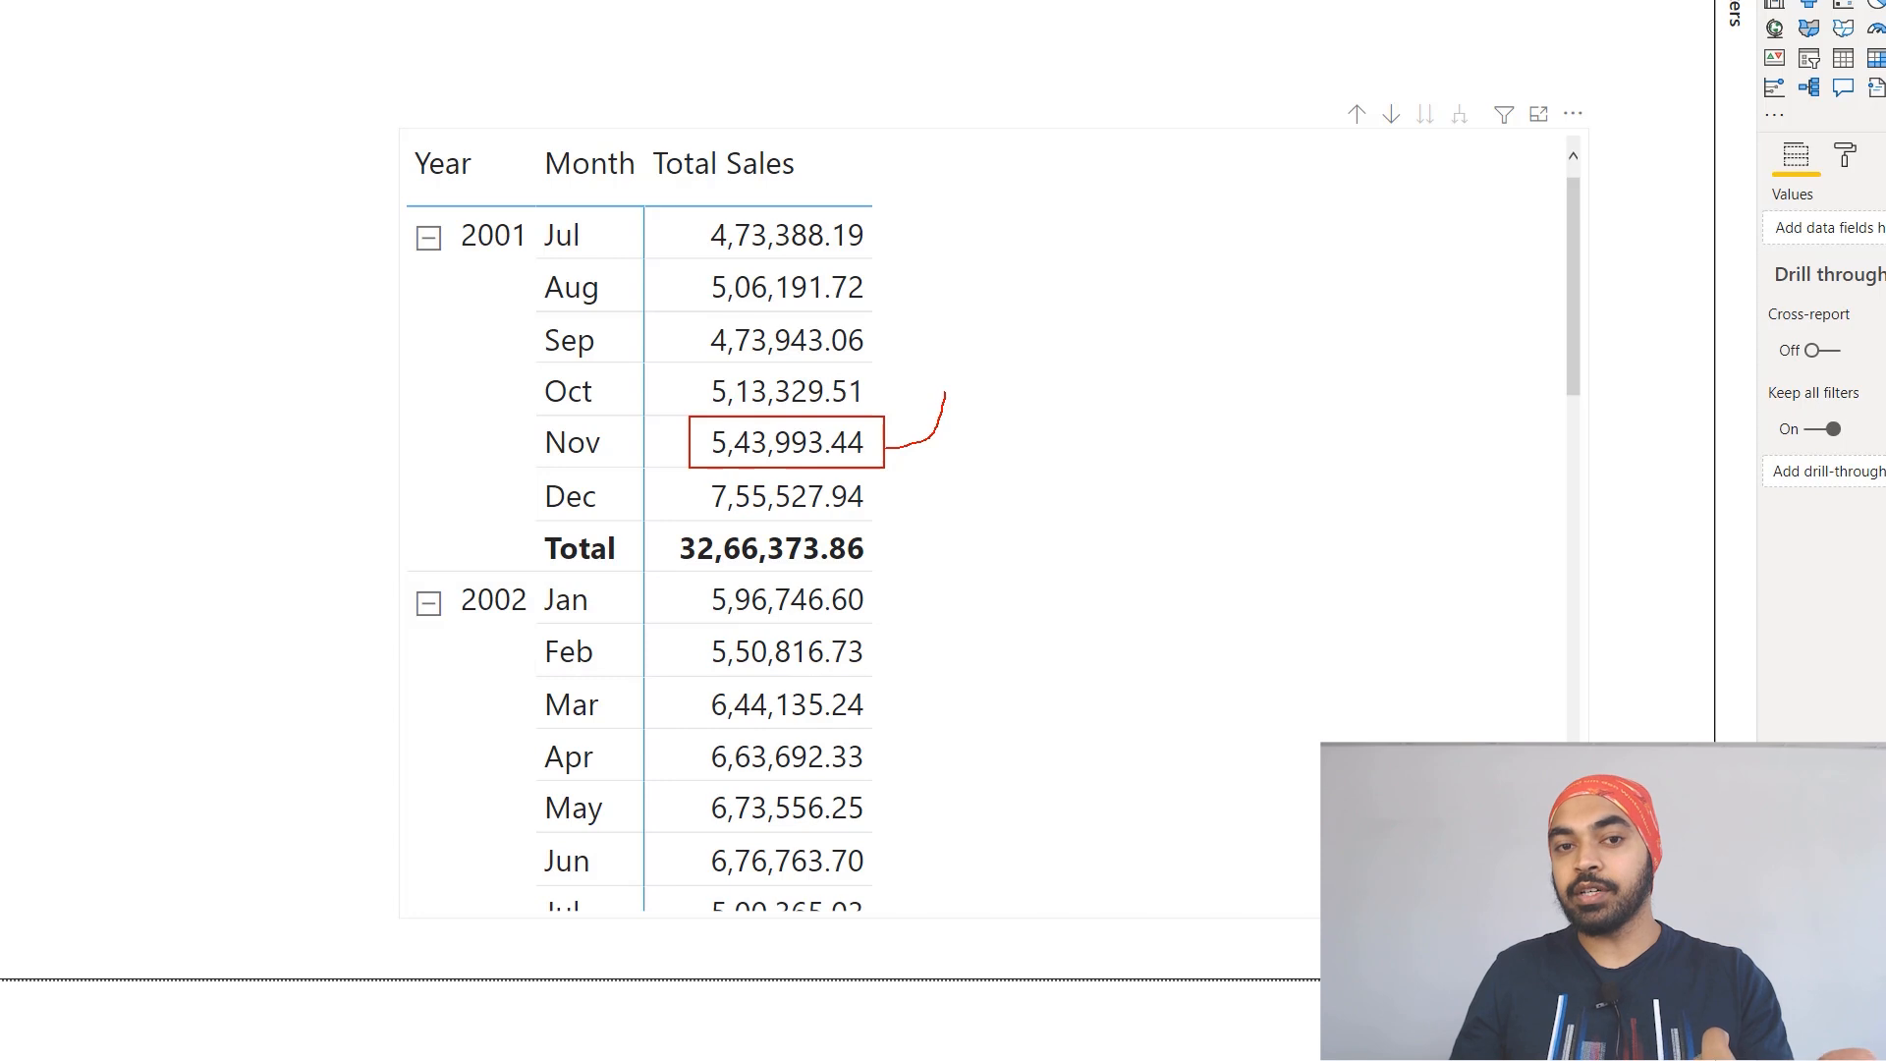
mouse_move(926, 375)
mouse_down()
mouse_move(886, 336)
mouse_move(856, 339)
mouse_up()
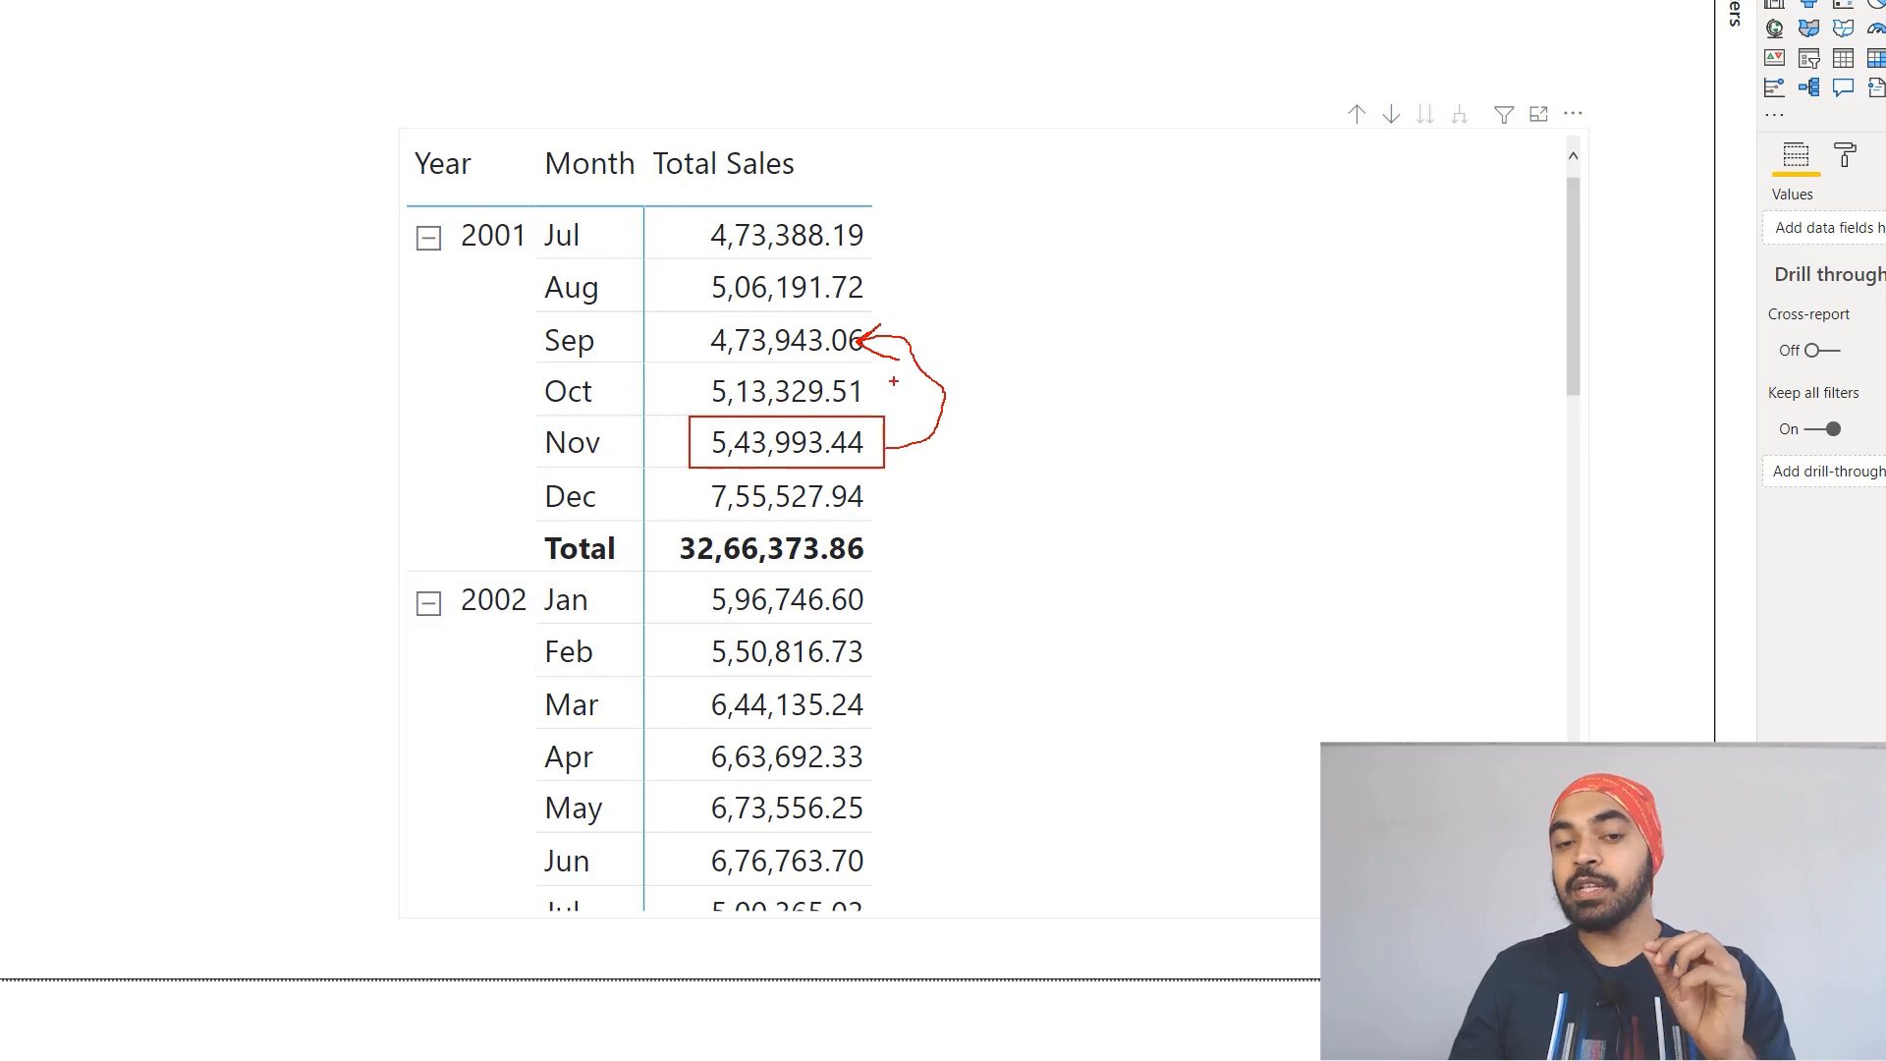
mouse_move(885, 375)
mouse_down()
mouse_move(921, 436)
mouse_move(919, 494)
mouse_up()
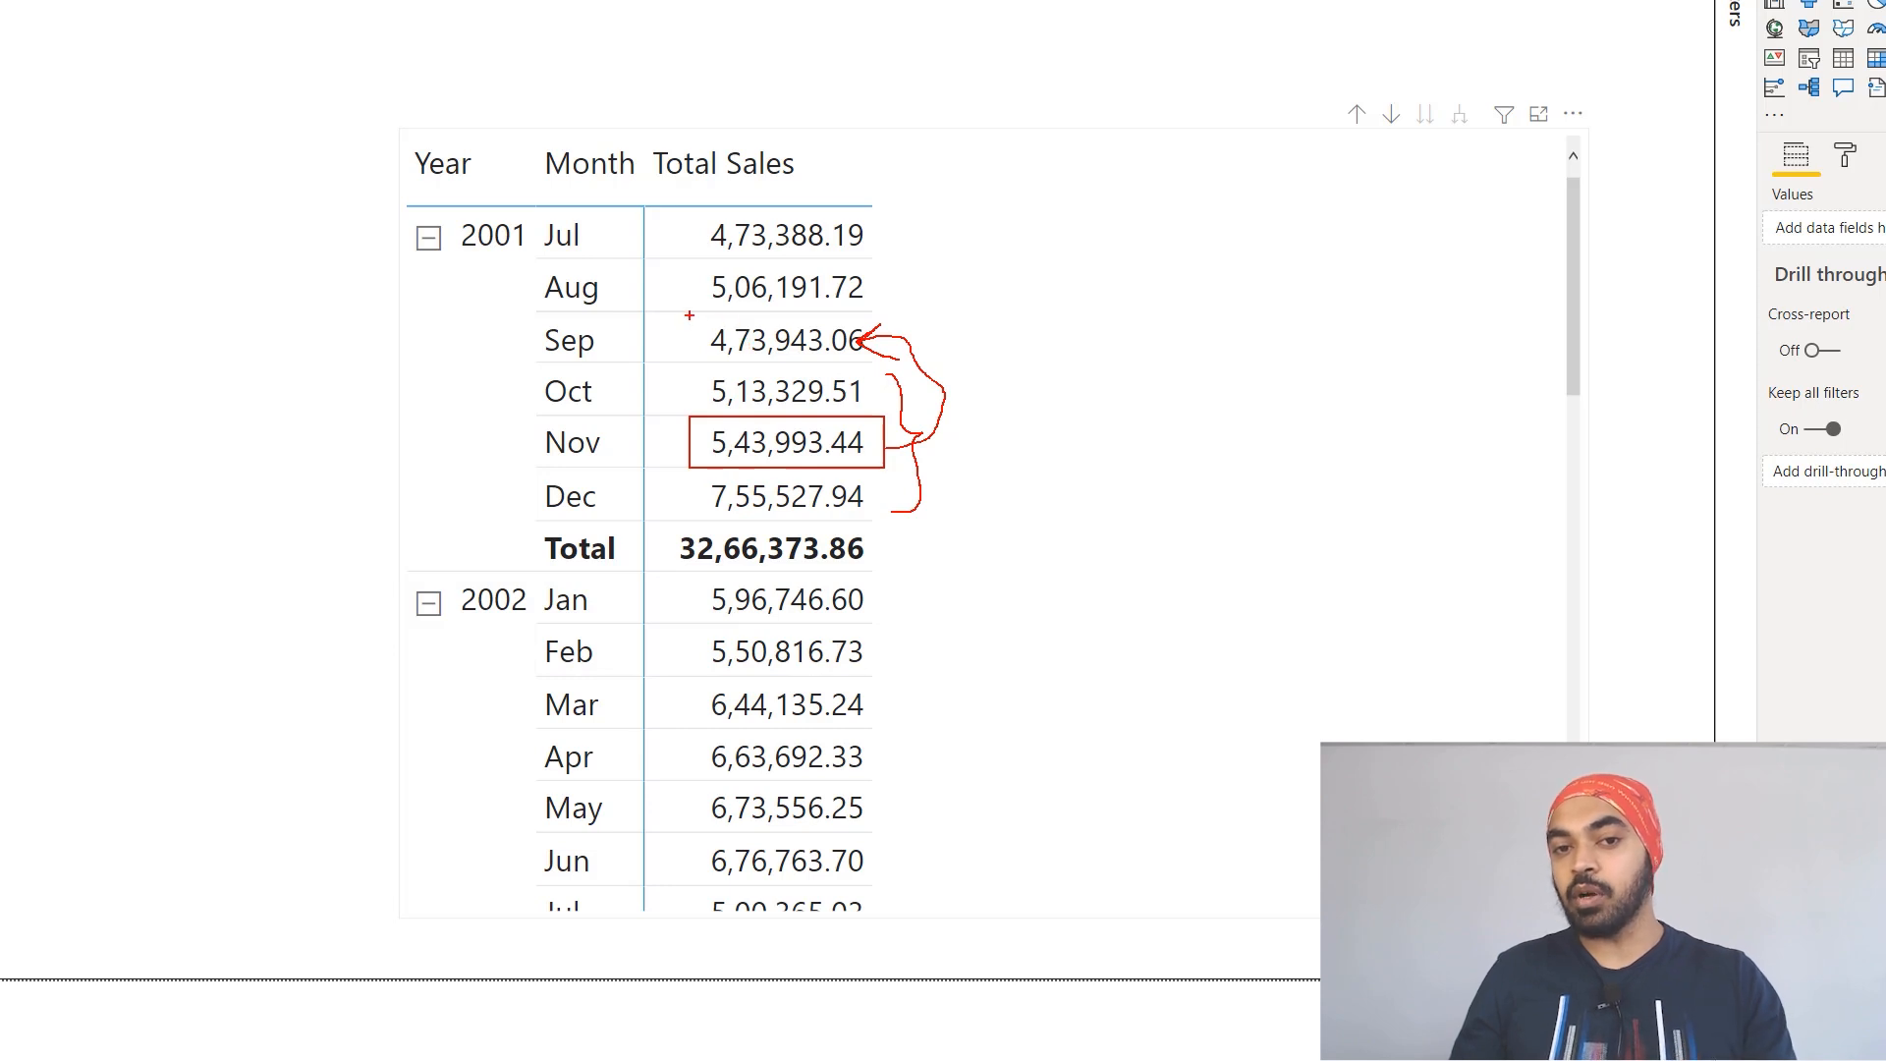
drag(692, 312, 881, 364)
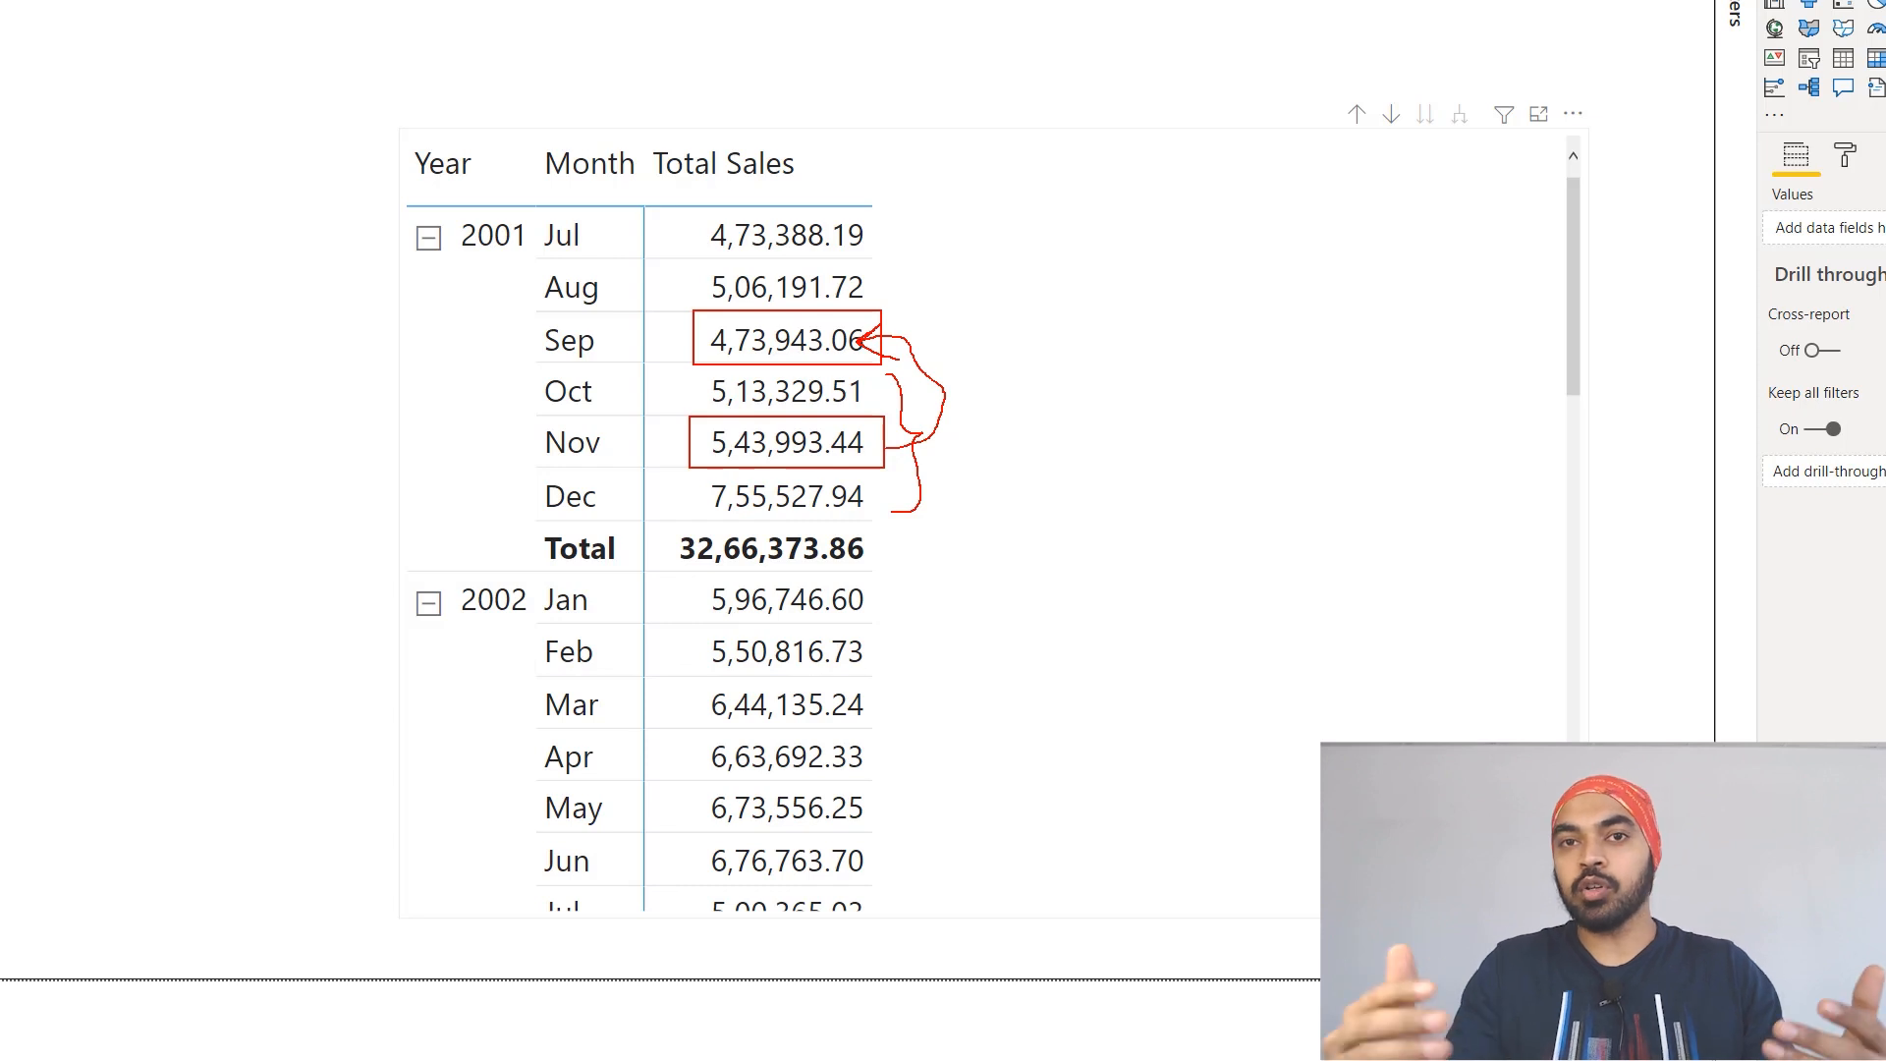
key(Escape)
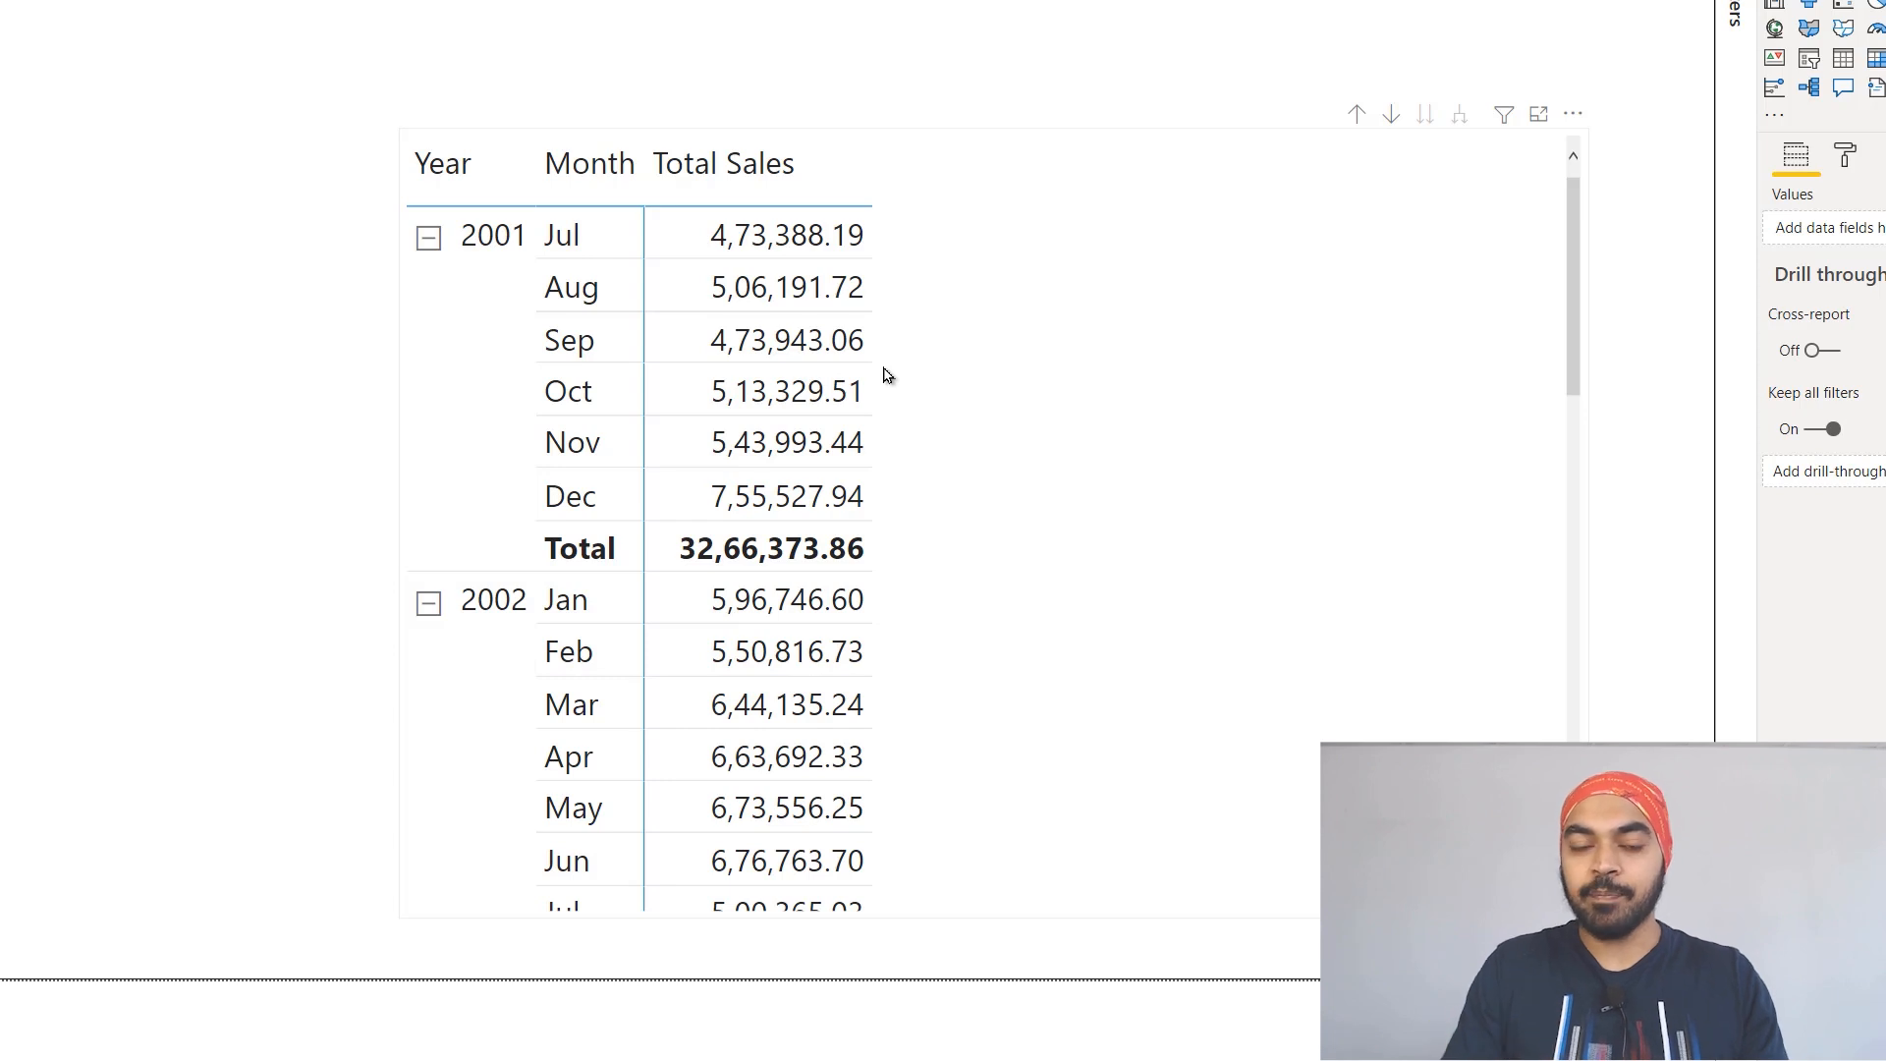
key(ctrl+2)
drag(693, 473, 876, 523)
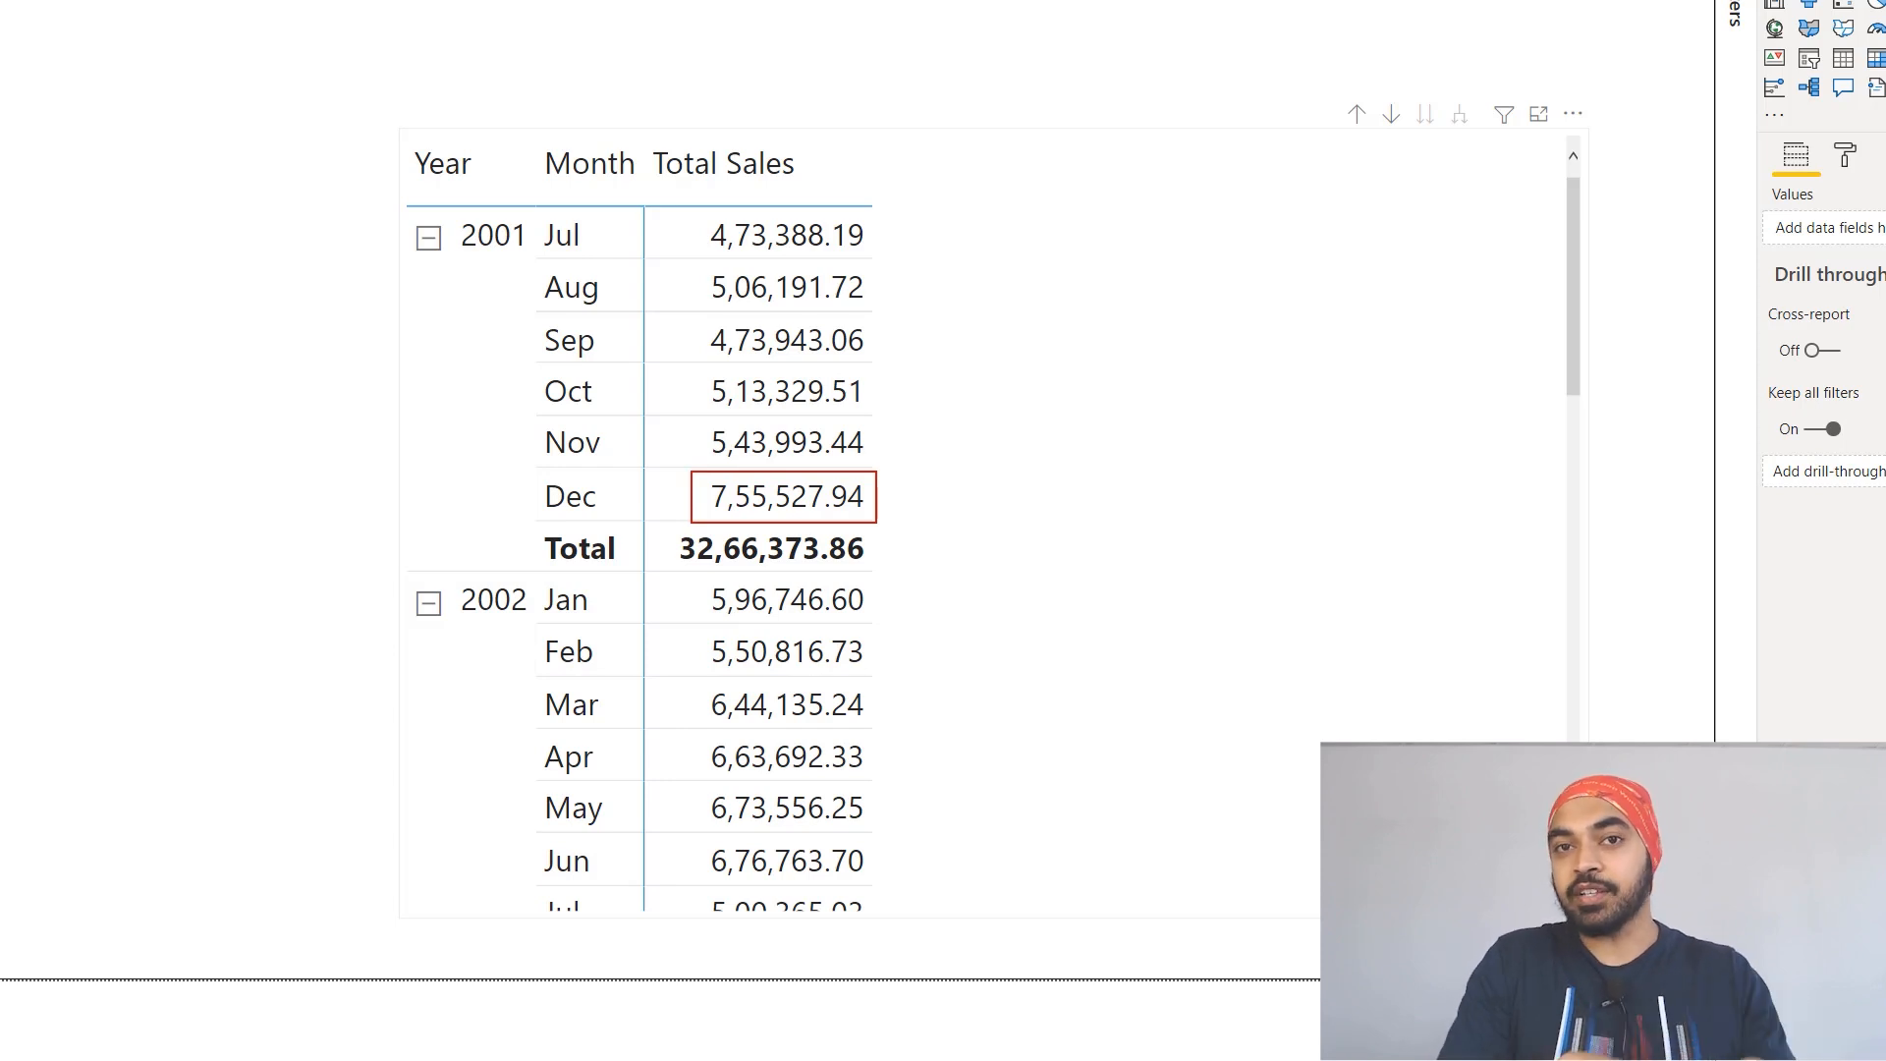
drag(902, 470, 880, 535)
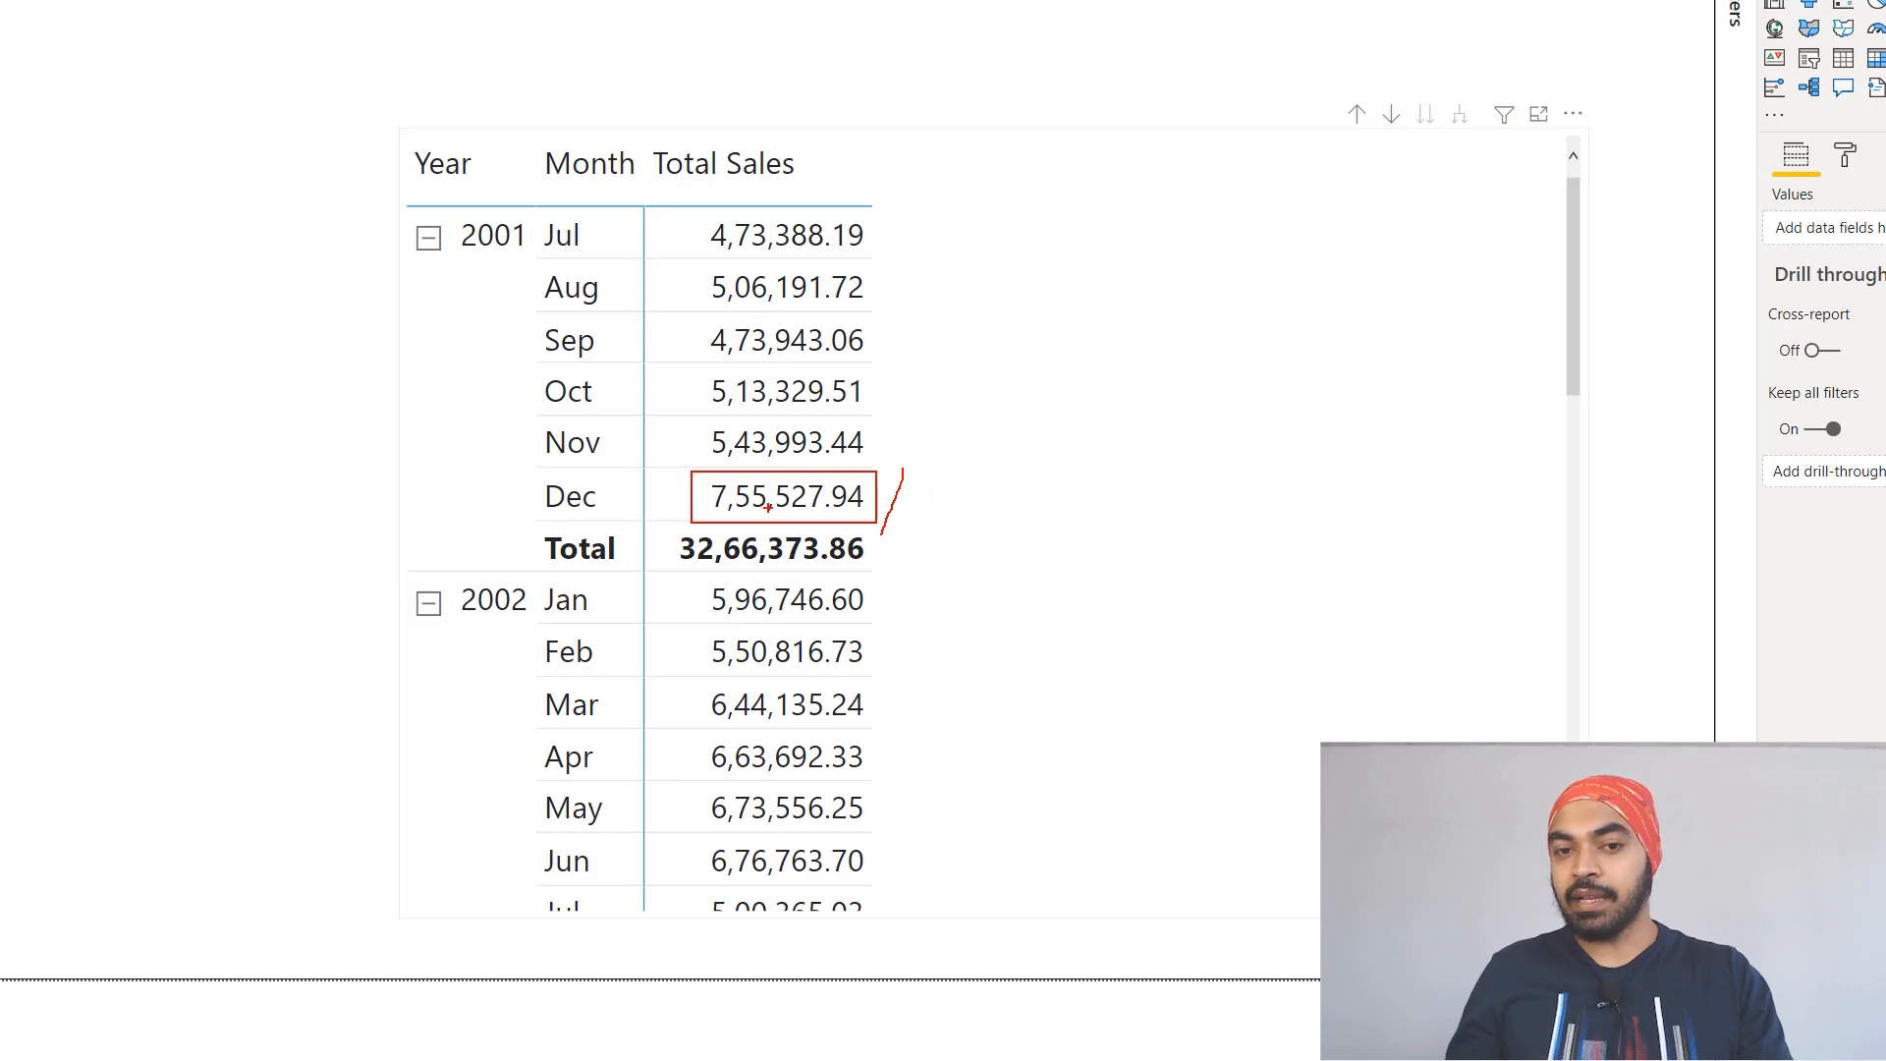
mouse_move(680, 312)
mouse_down()
mouse_move(935, 378)
mouse_move(945, 461)
mouse_move(930, 518)
mouse_move(915, 503)
mouse_move(957, 507)
mouse_up()
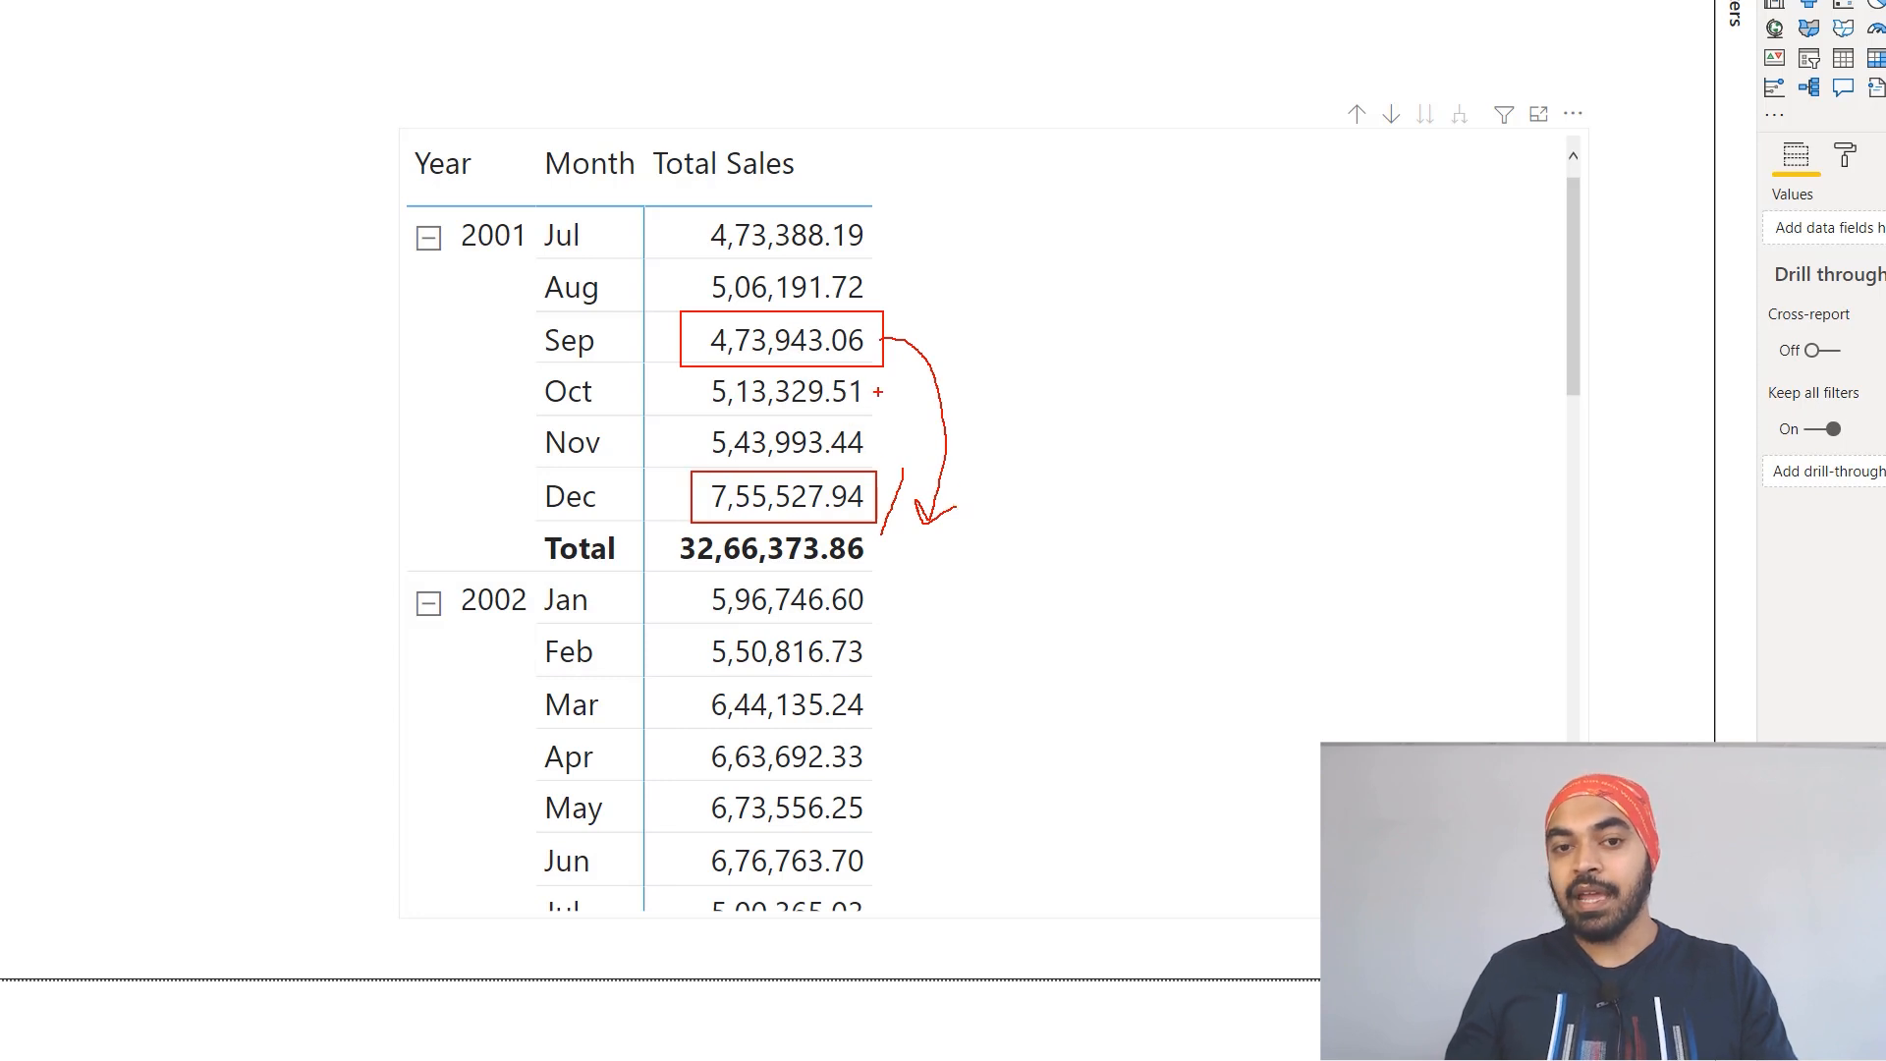
mouse_move(883, 382)
mouse_down()
mouse_move(901, 491)
mouse_move(881, 533)
mouse_up()
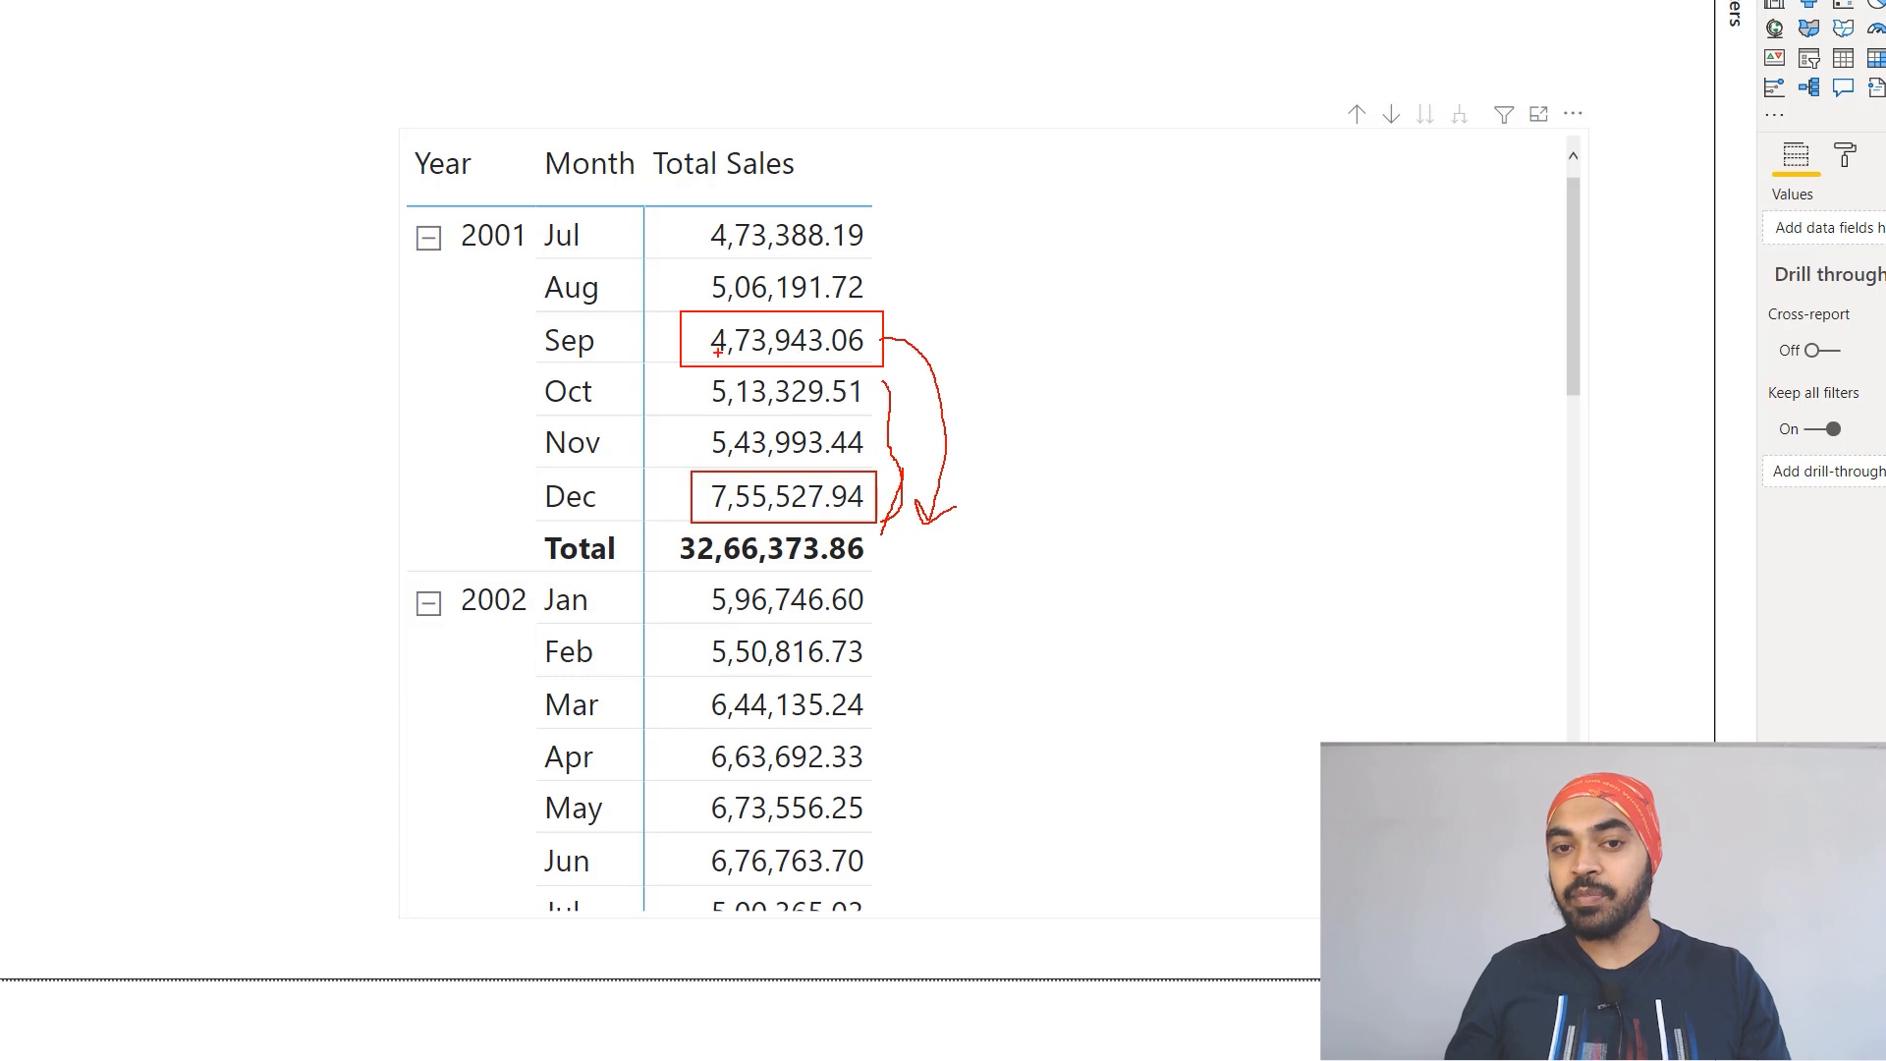
mouse_move(906, 379)
mouse_down()
mouse_move(1053, 517)
mouse_move(1102, 527)
mouse_up()
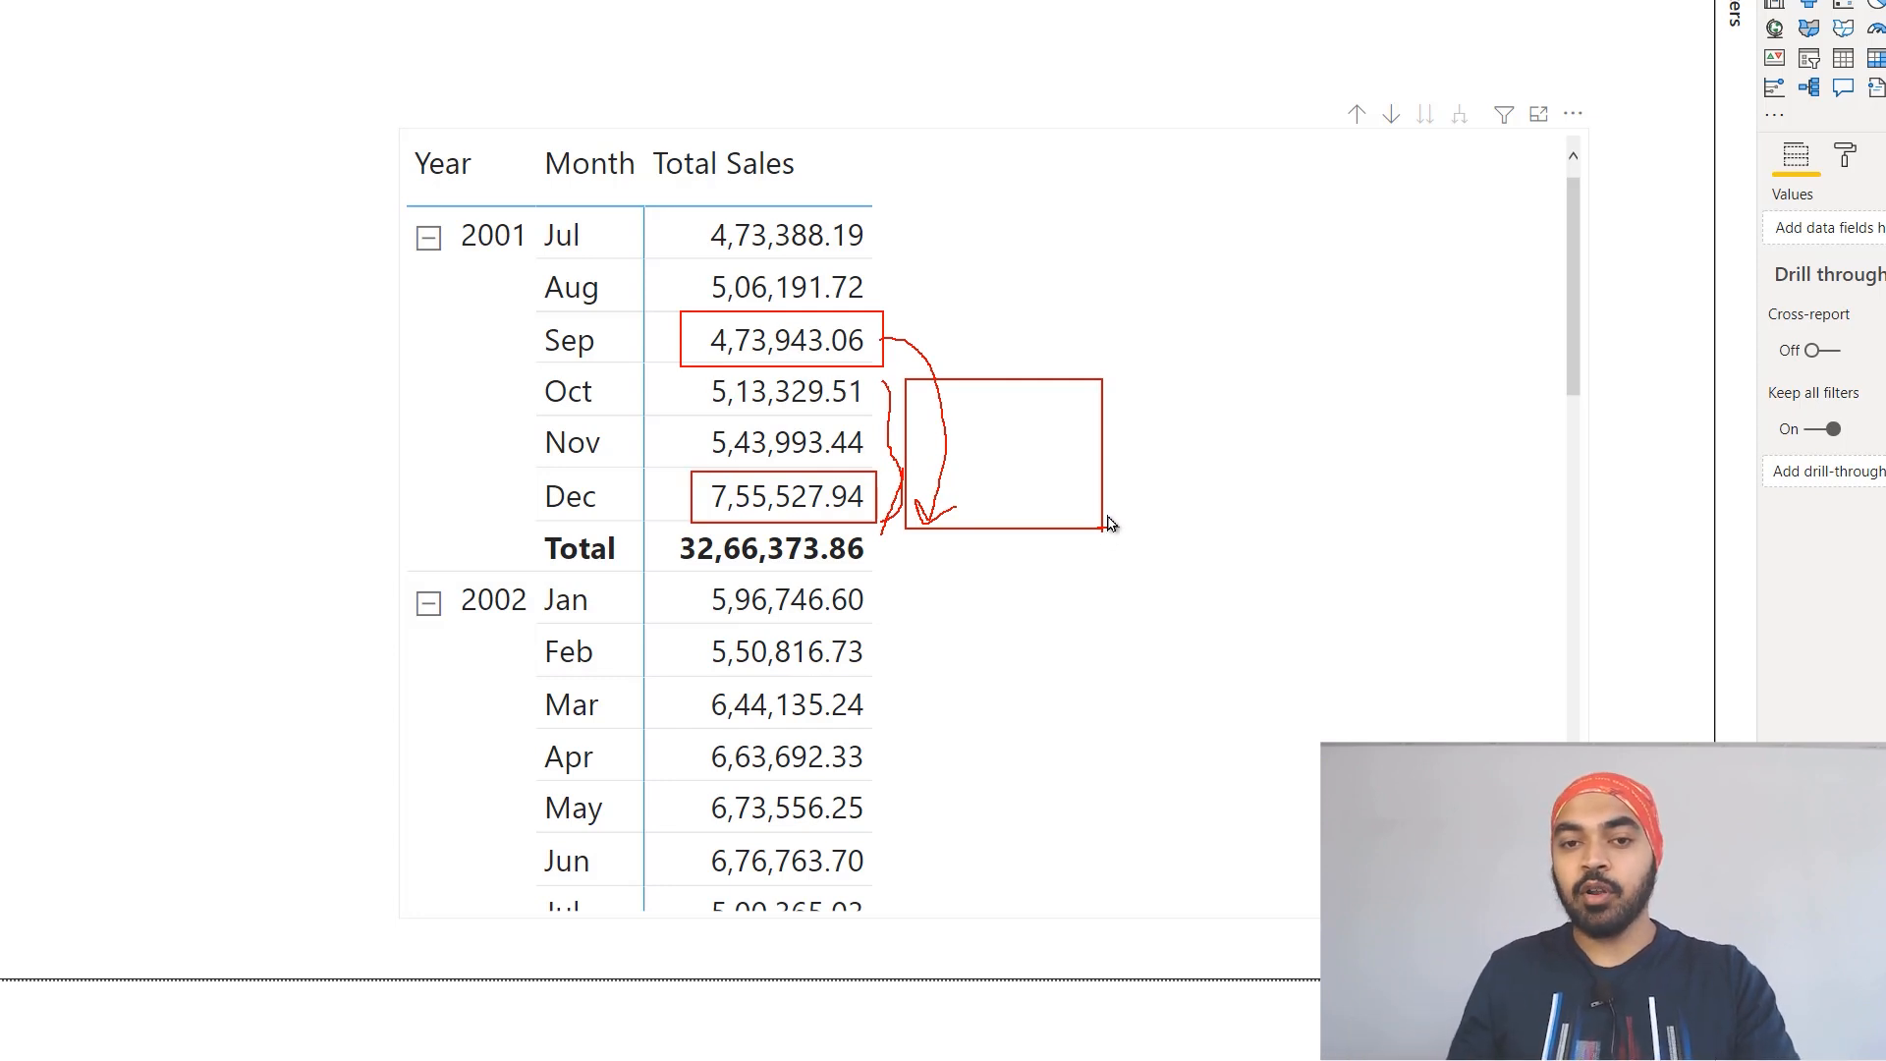
key(Escape)
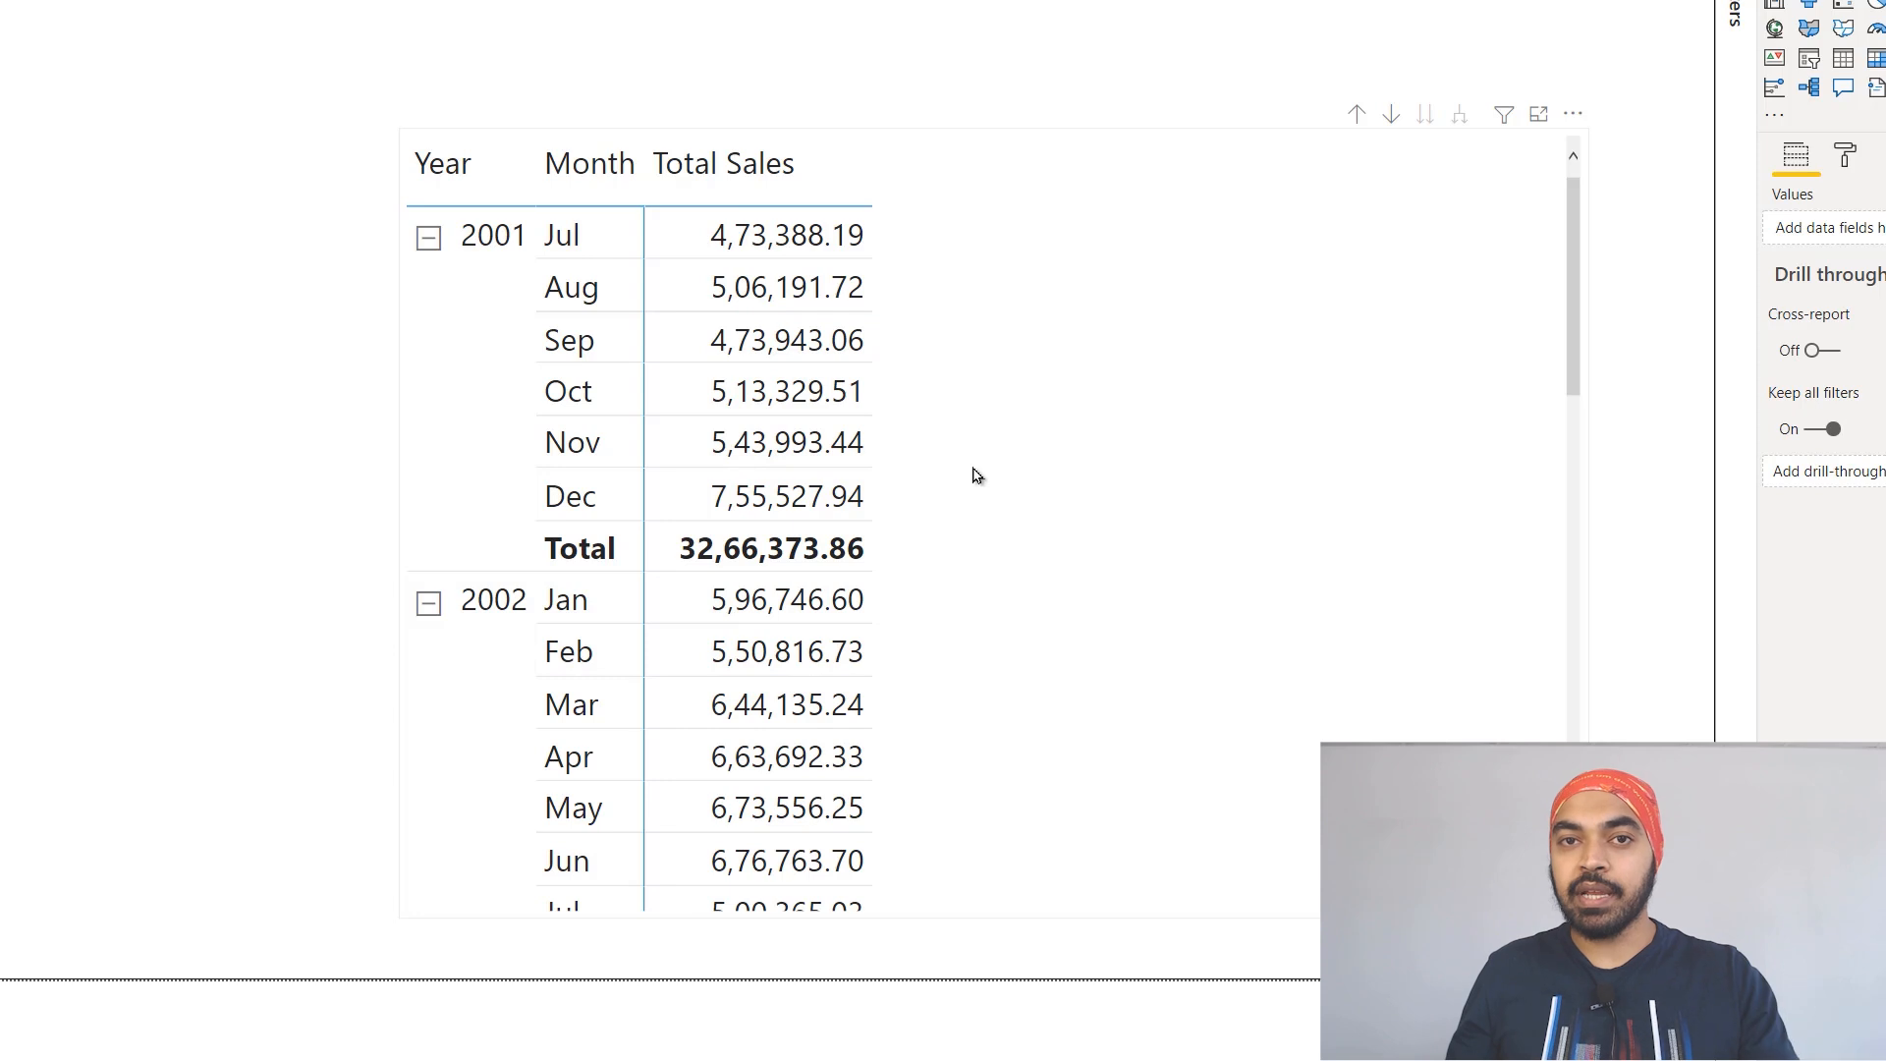
key(ctrl+2)
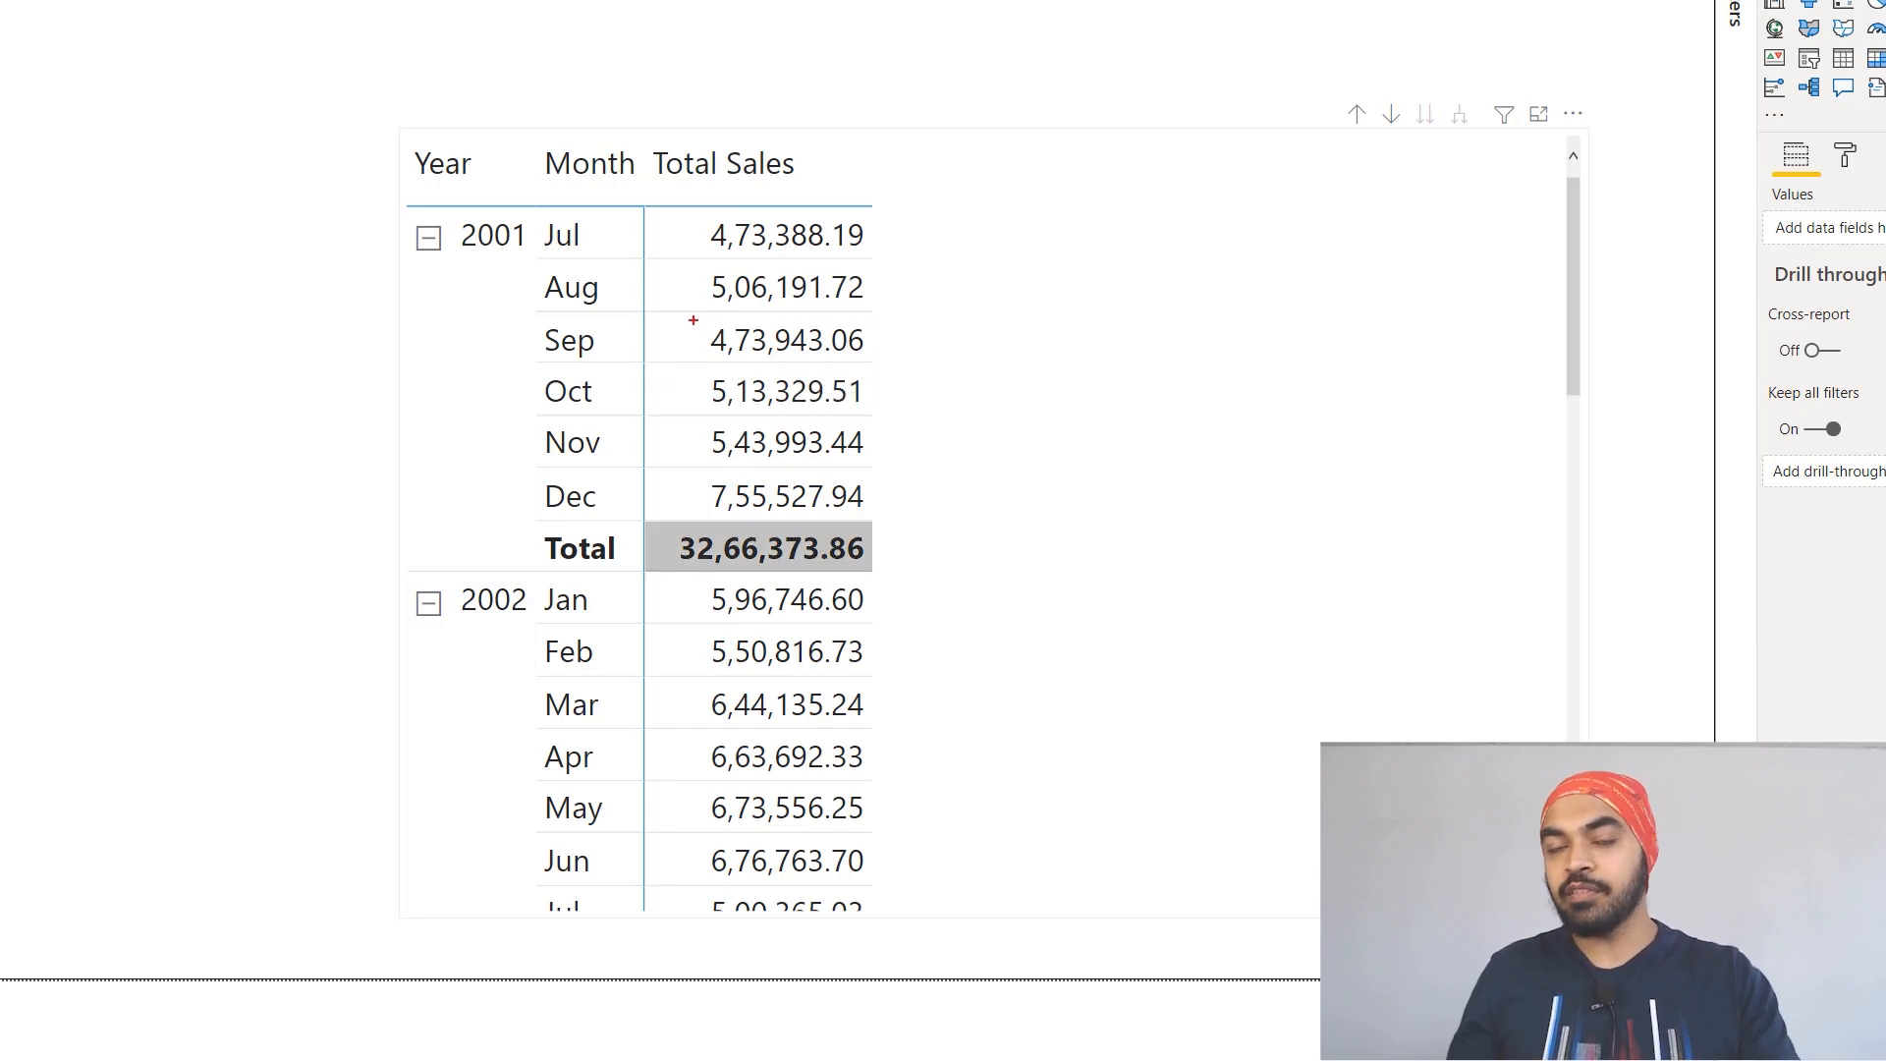
drag(690, 313, 893, 369)
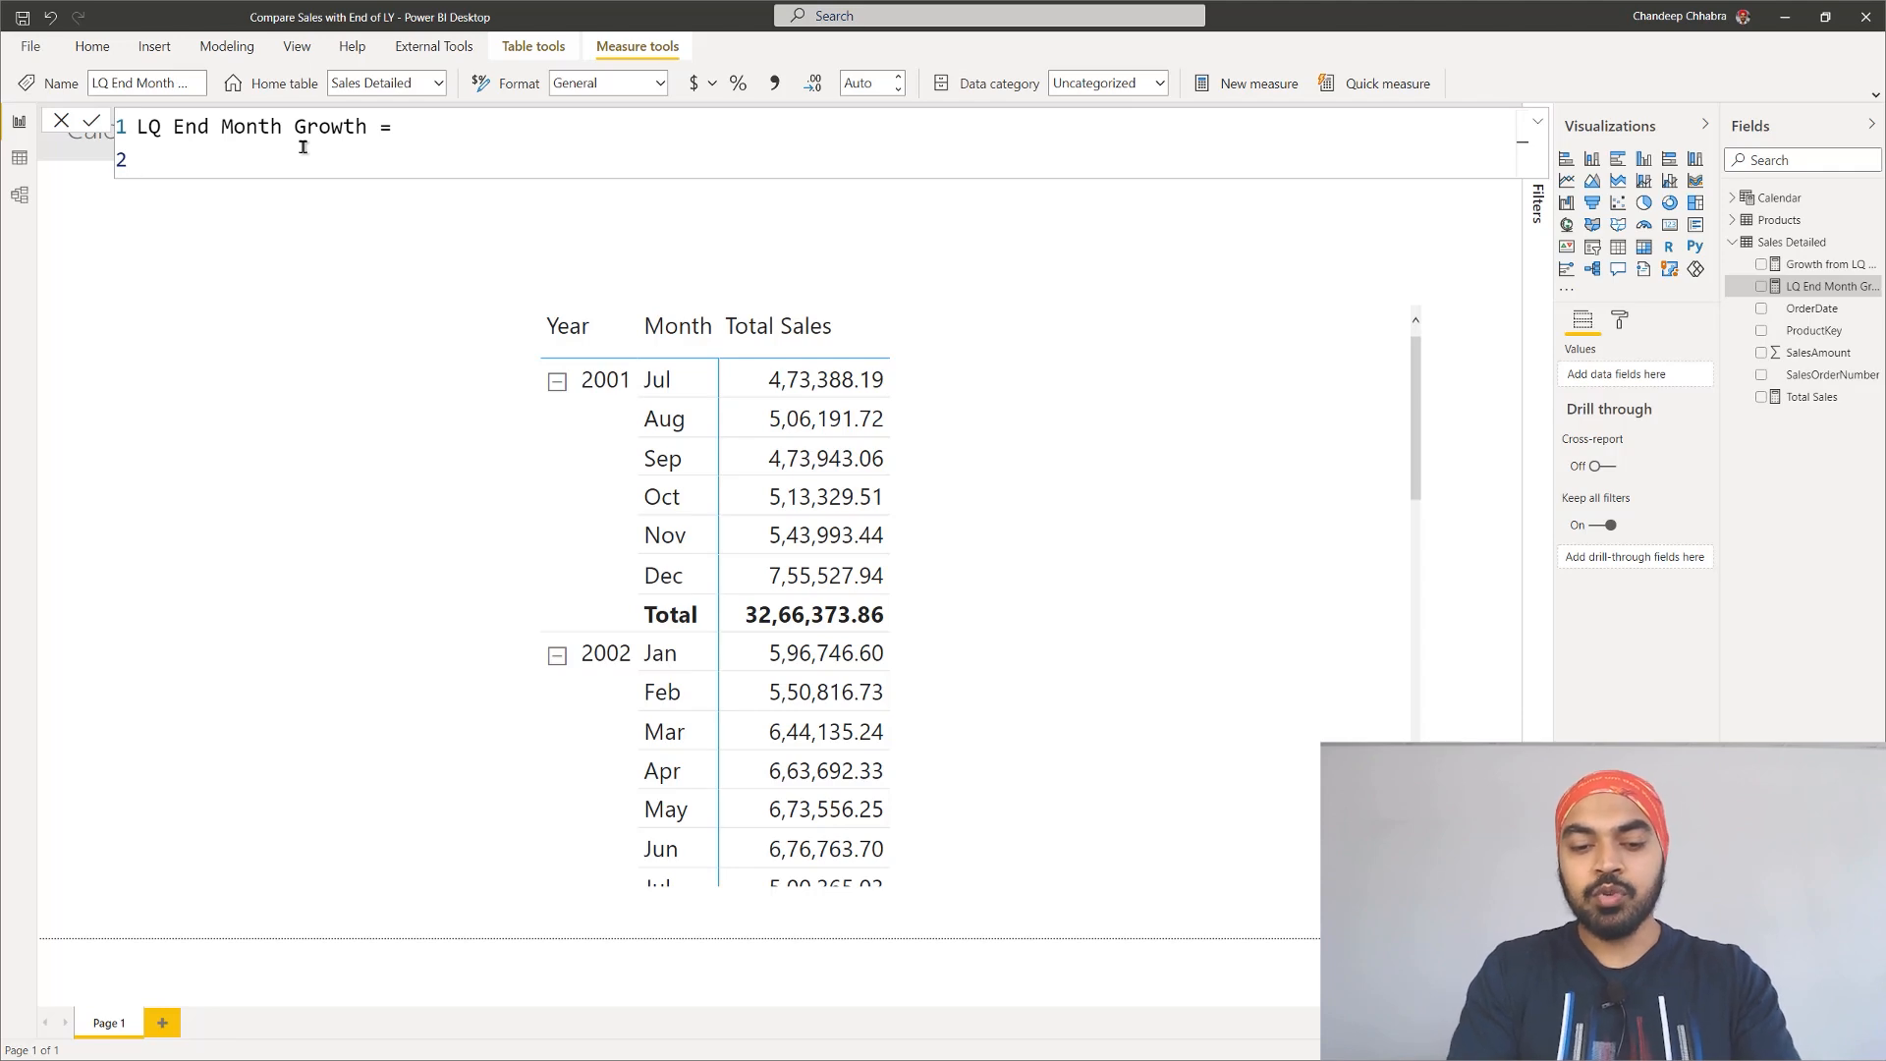
Step: Define the LQ End Month Growth measure as ENDOFQUARTER('Calendar'[Date]) and commit it
text(end)
key(Down)
key(Tab)
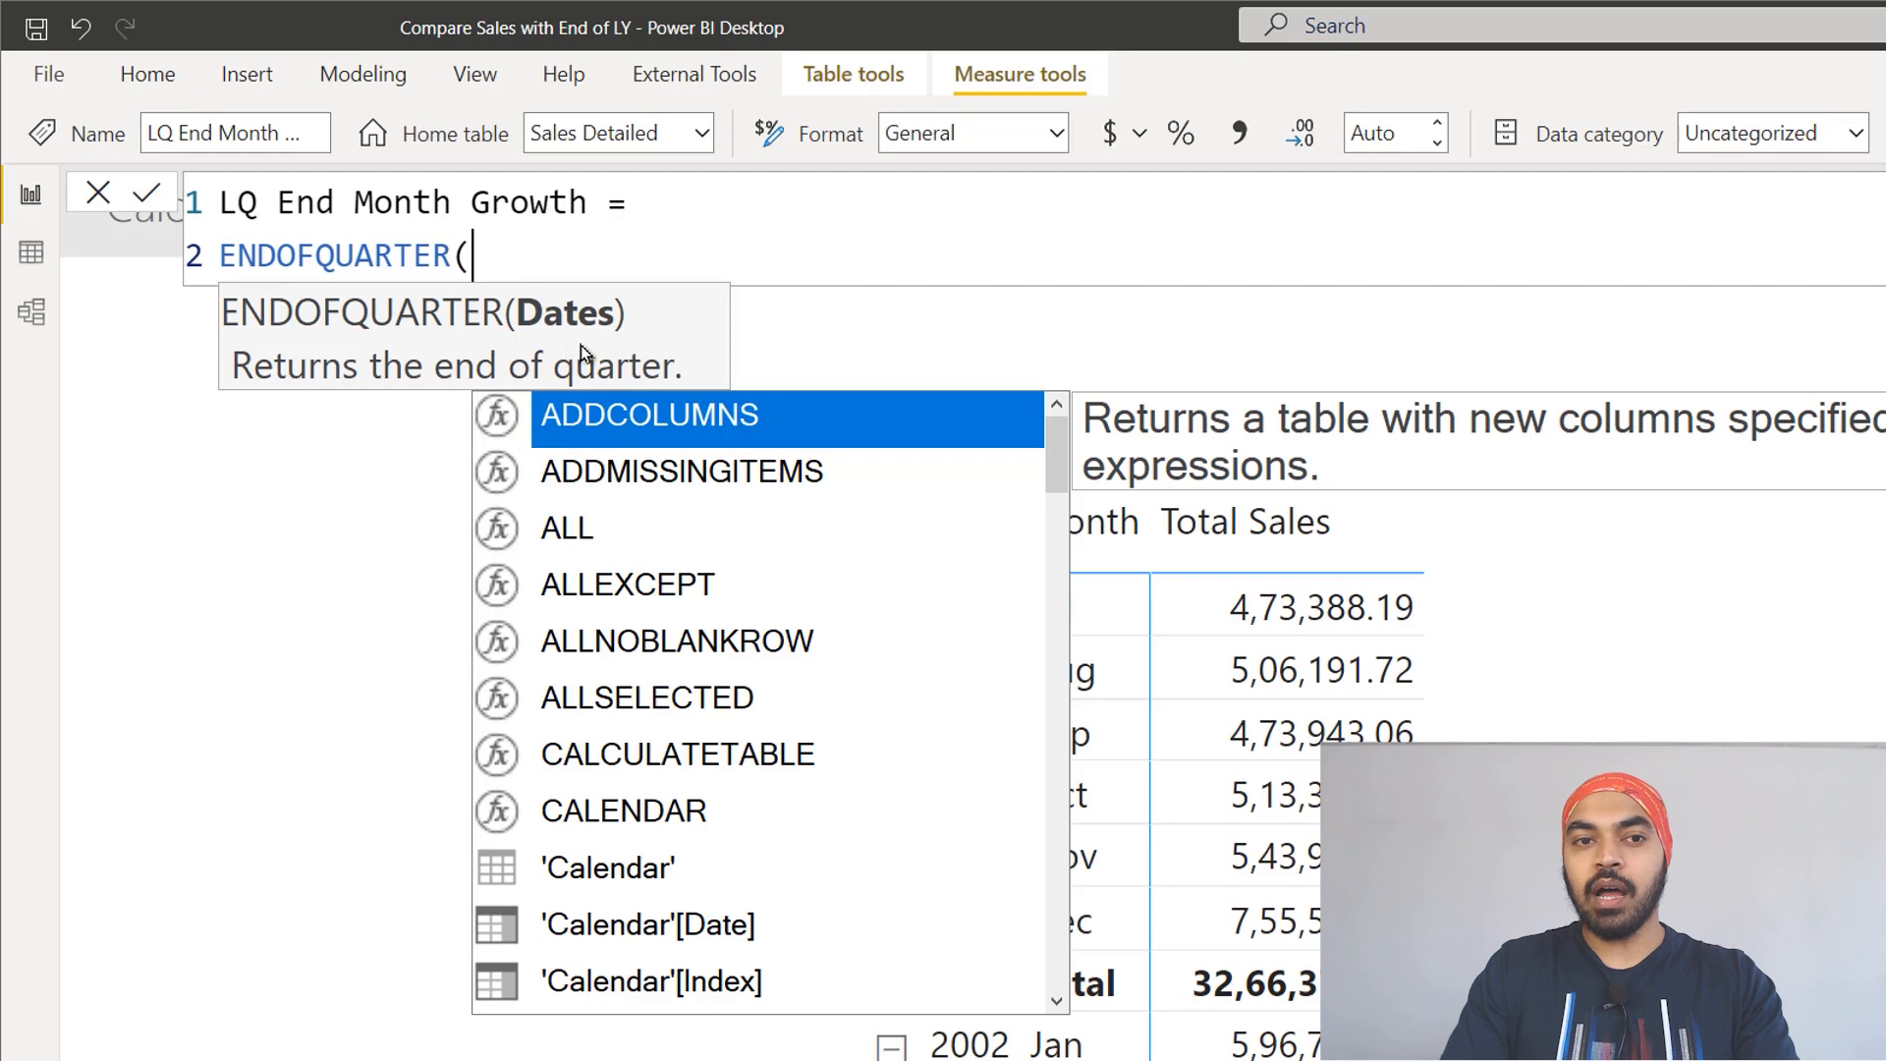
text(cal)
key(Down)
key(Down)
key(Down)
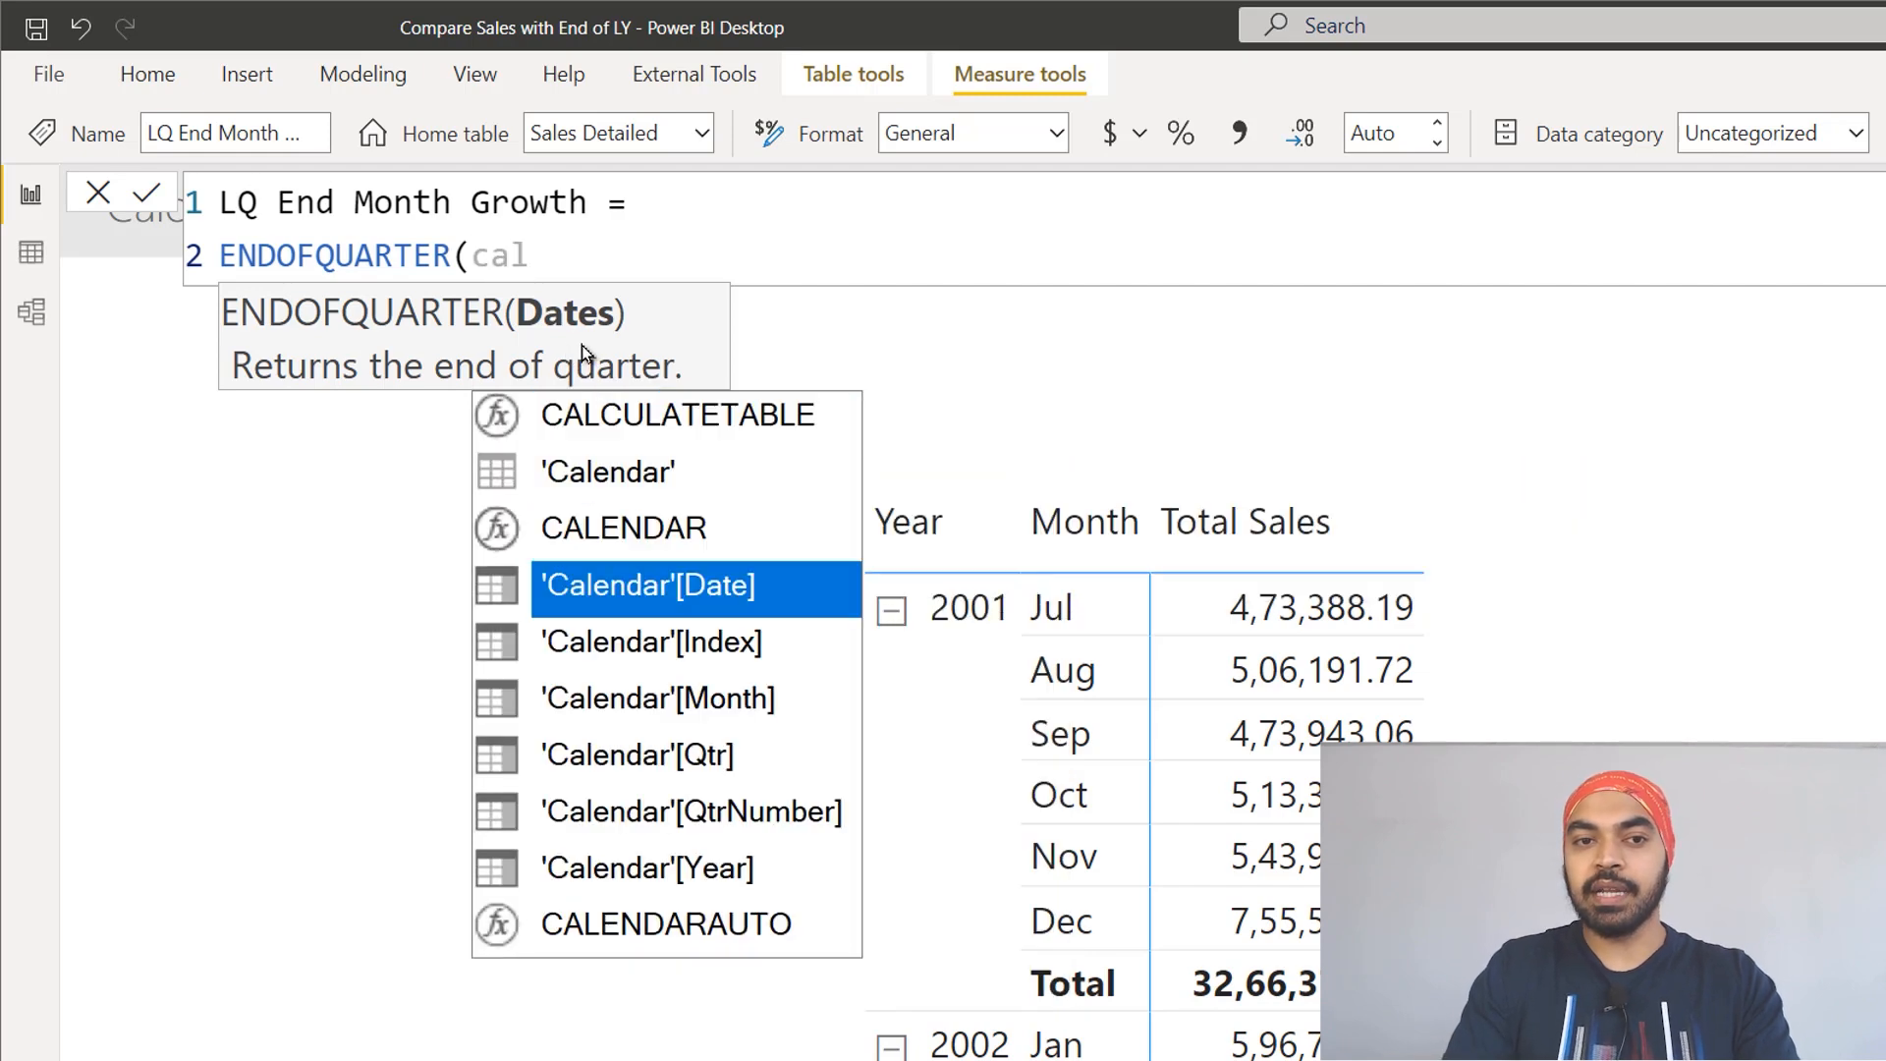
key(Tab)
text())
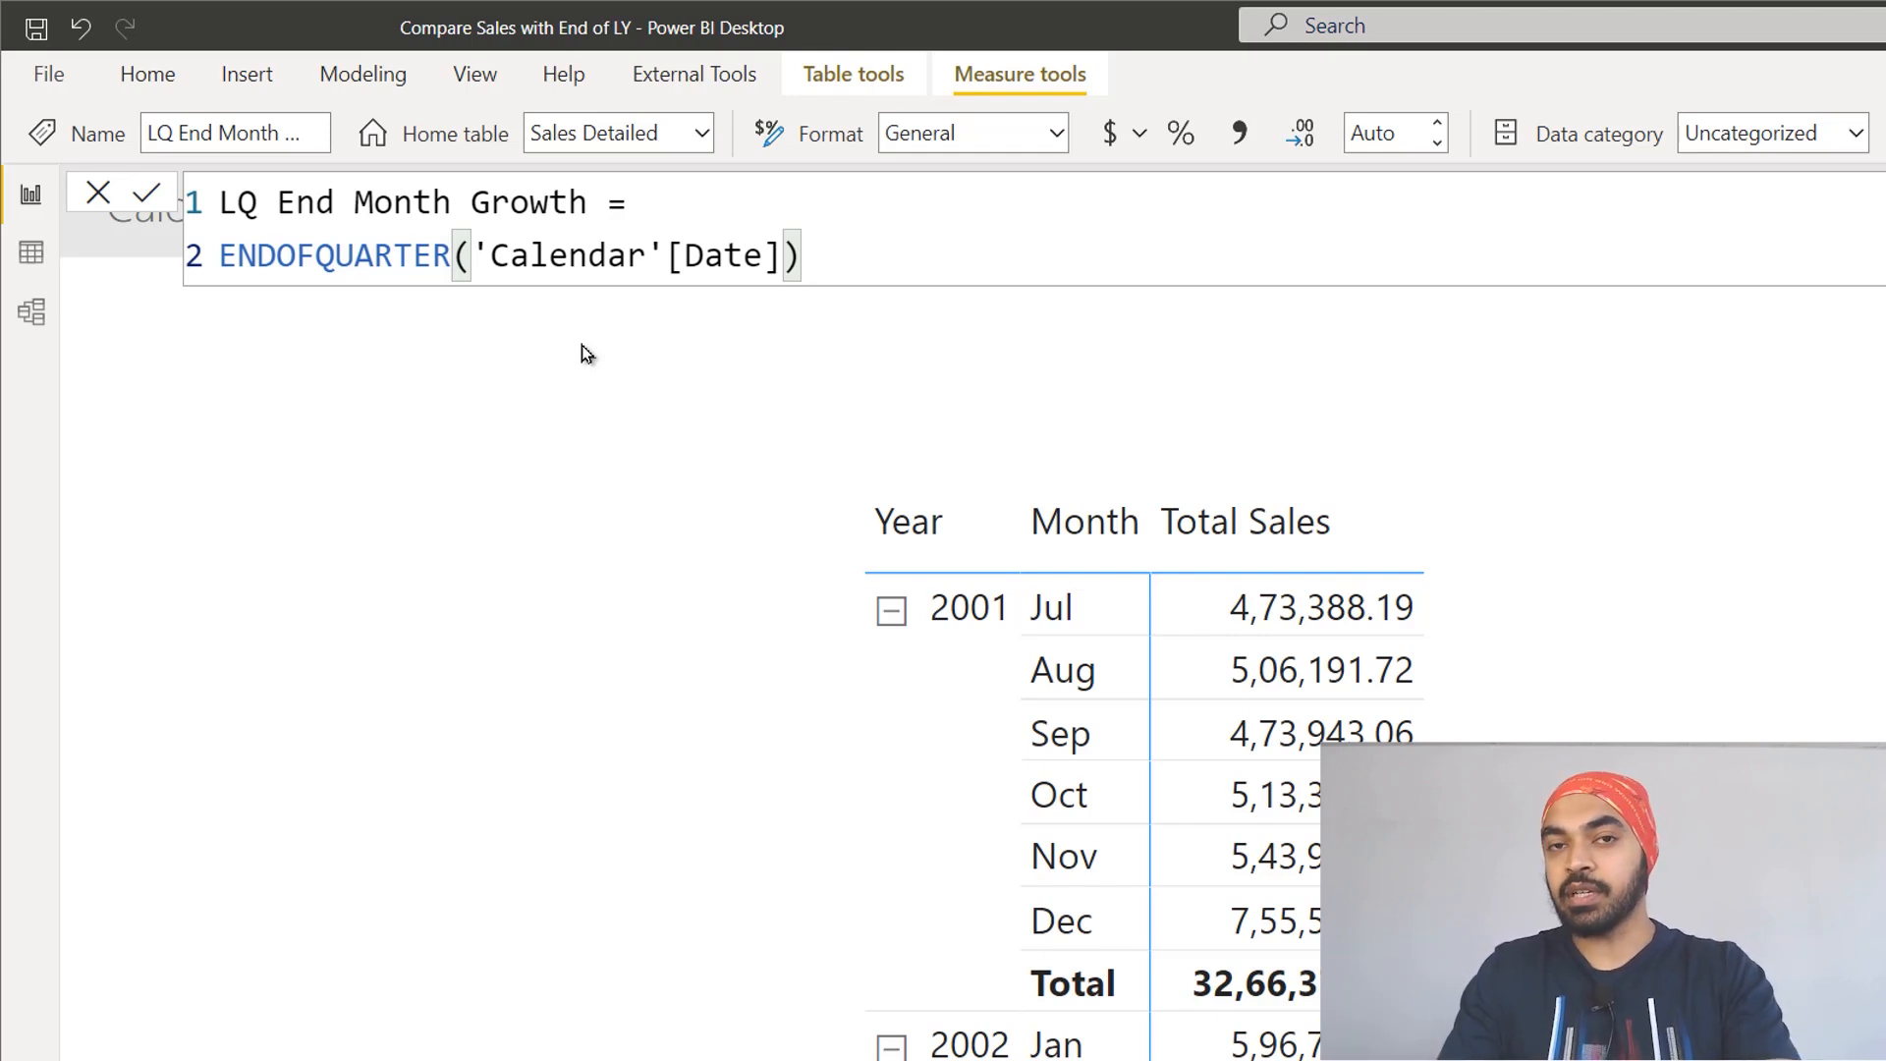
key(Return)
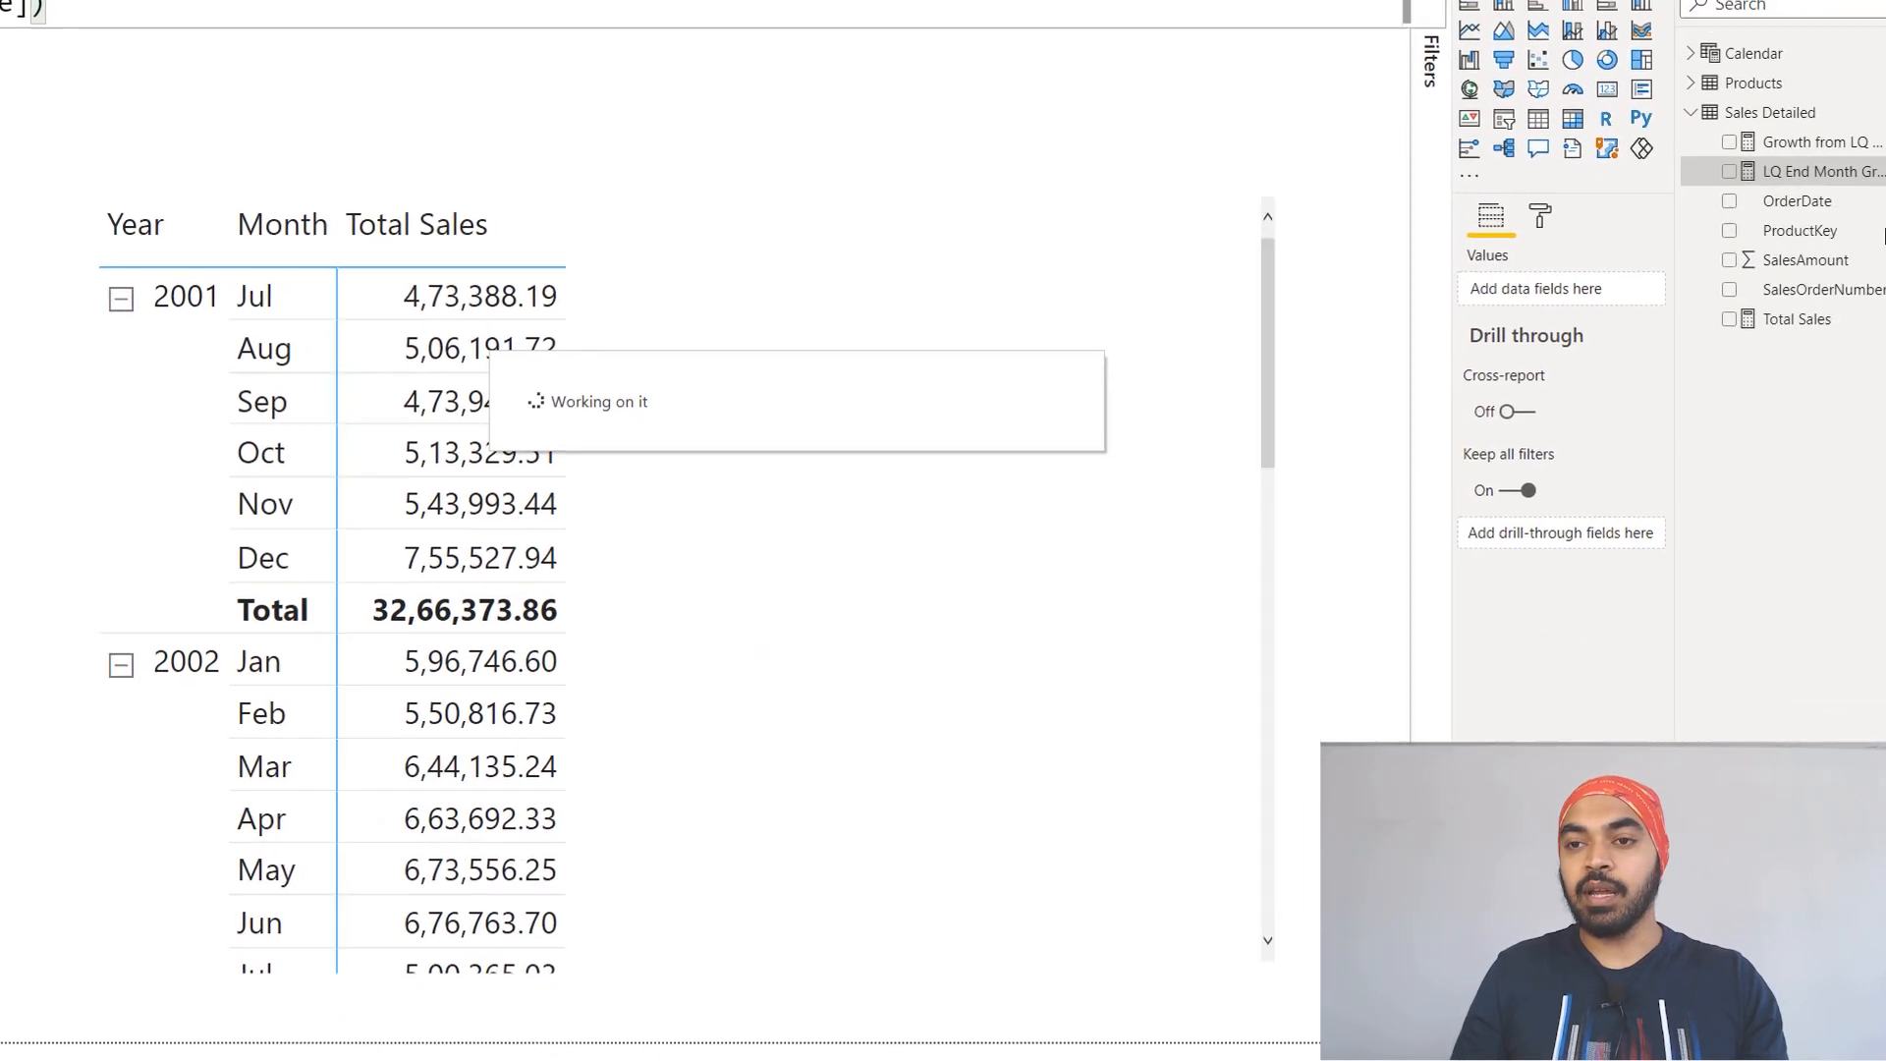
Step: Add the LQ End Month Growth measure to the sales matrix beside Total Sales
drag(1807, 173, 850, 341)
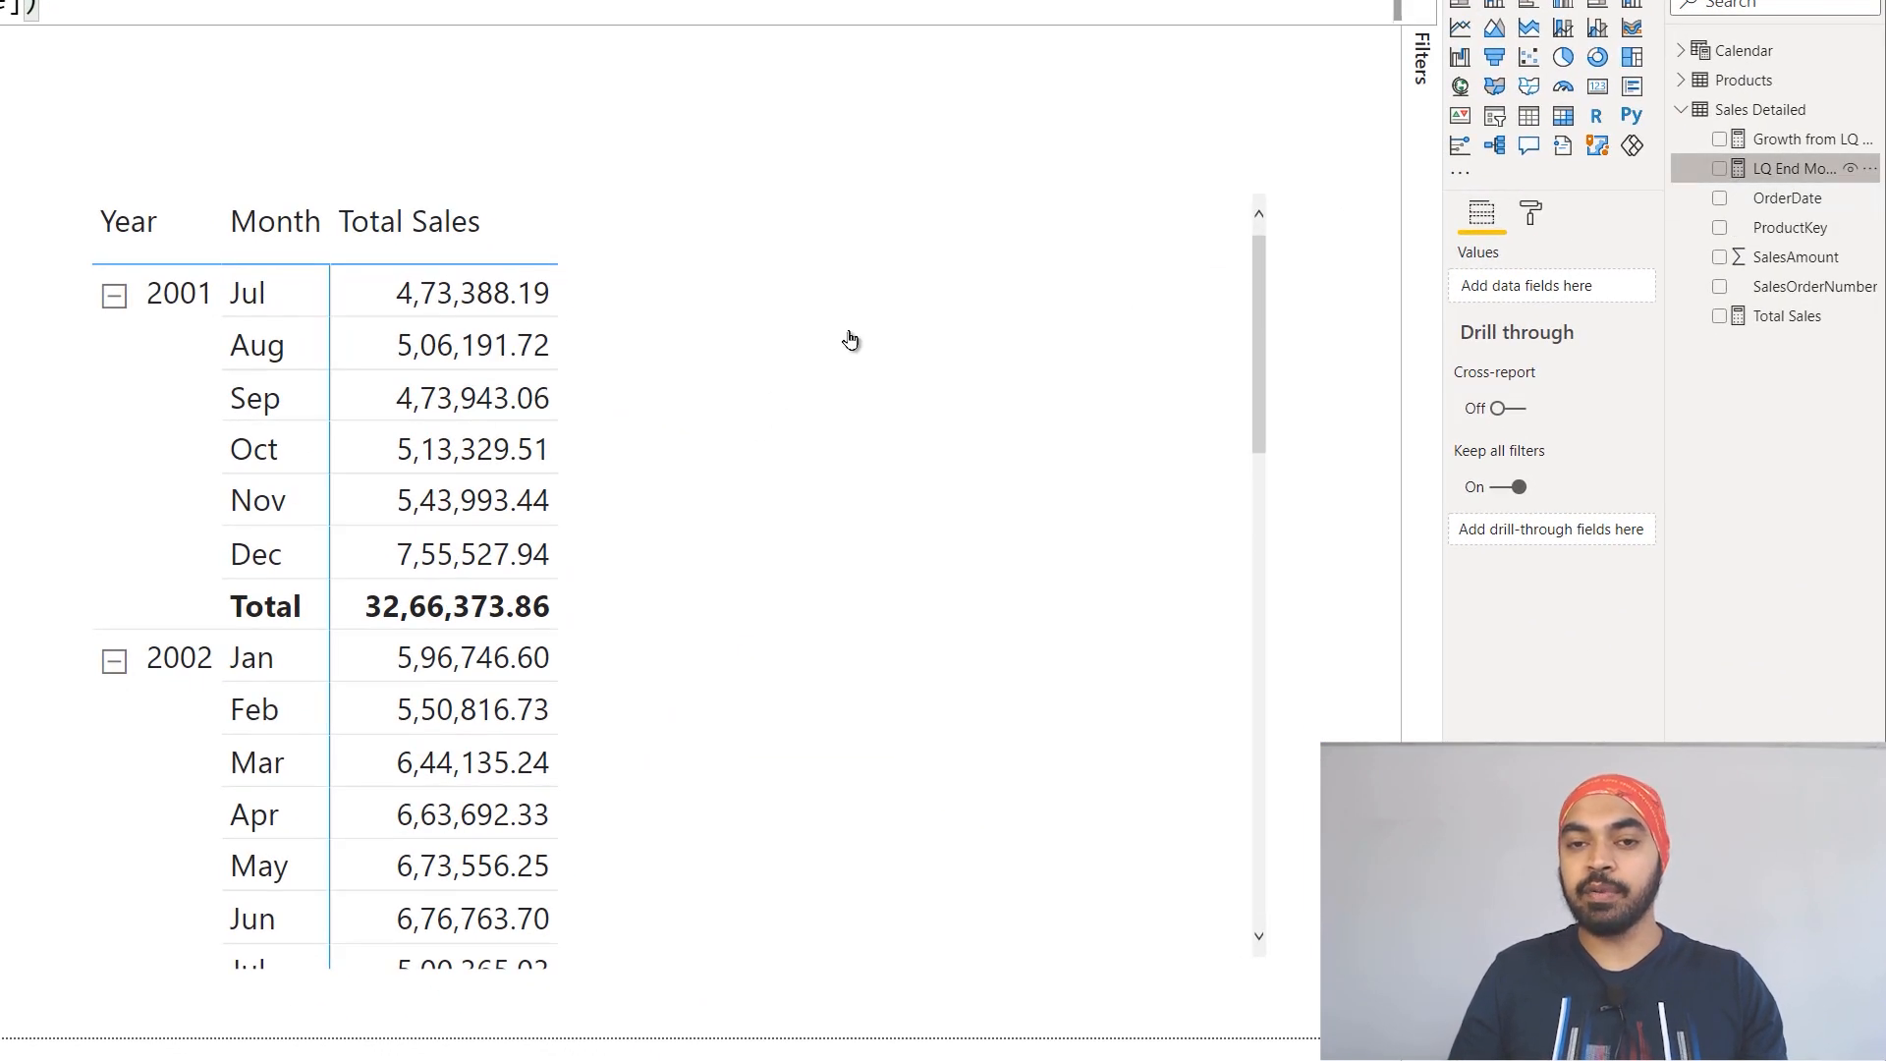
scroll(842, 535, down, 5)
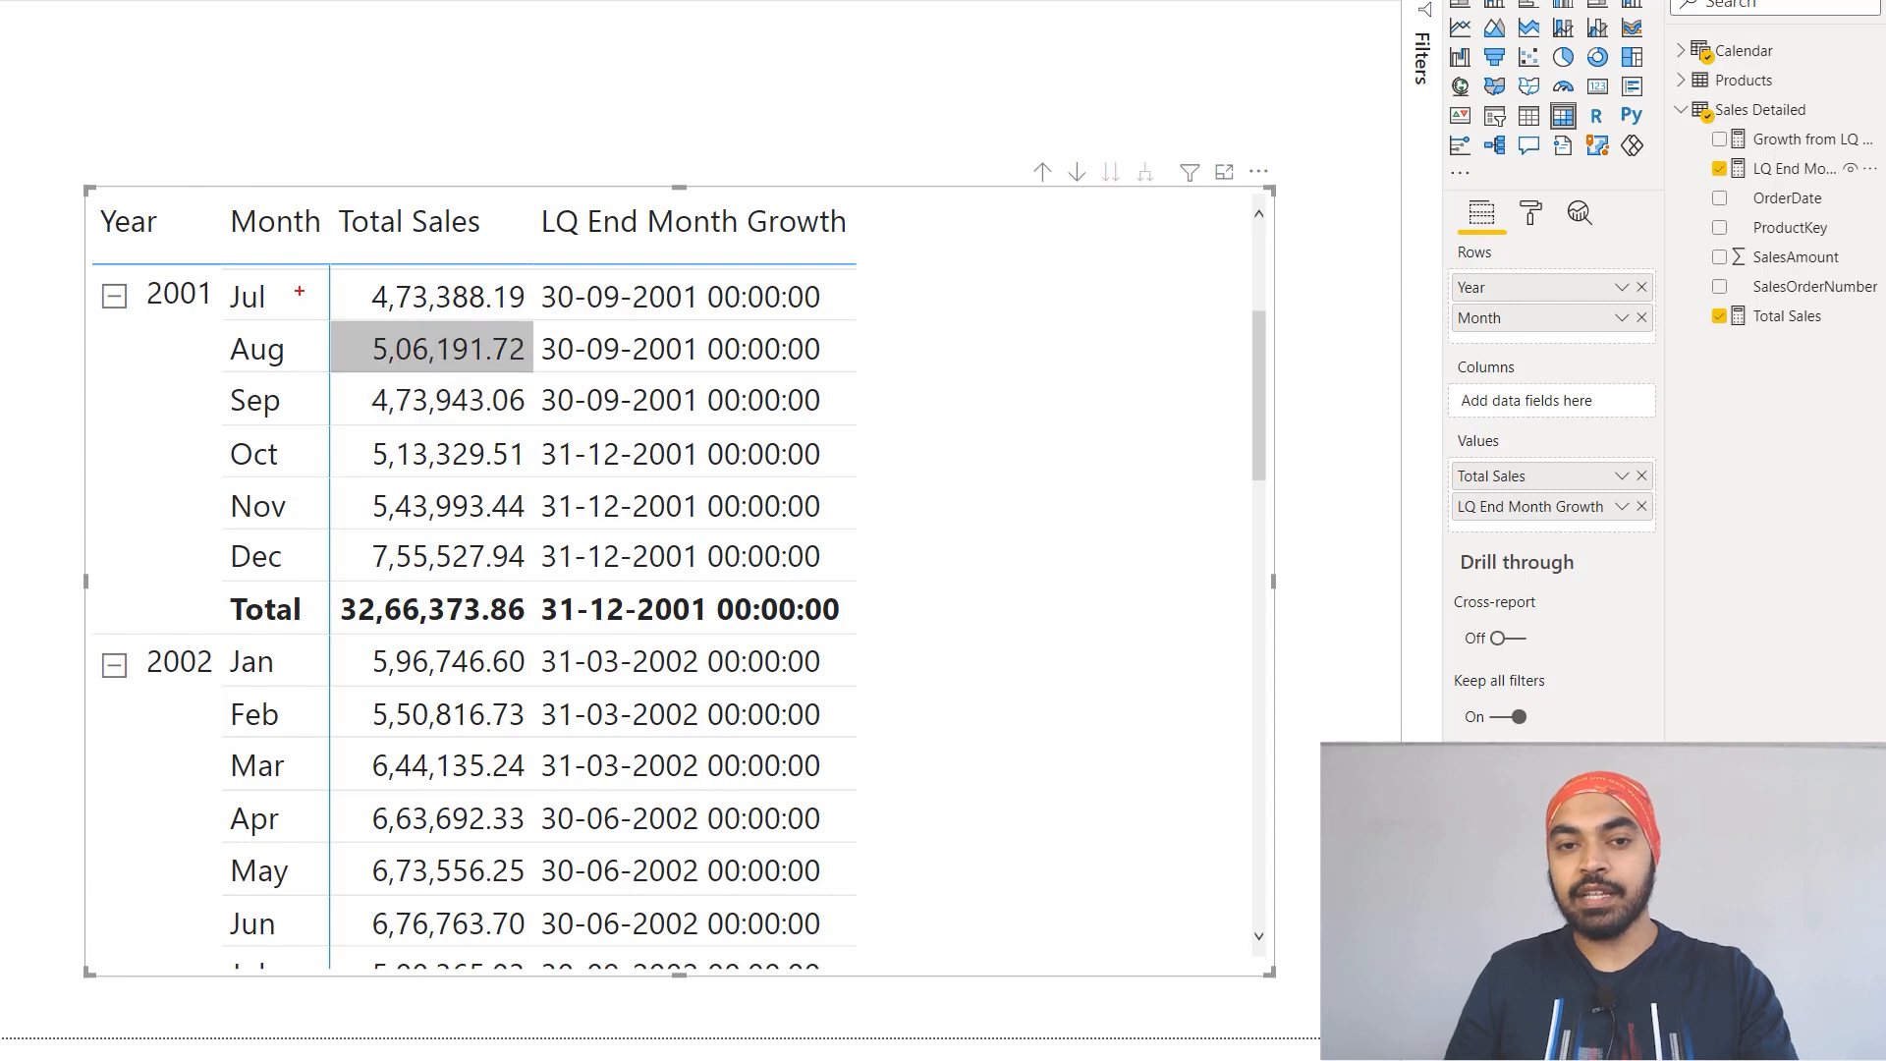
mouse_move(293, 287)
mouse_down()
mouse_move(313, 356)
mouse_move(282, 416)
mouse_up()
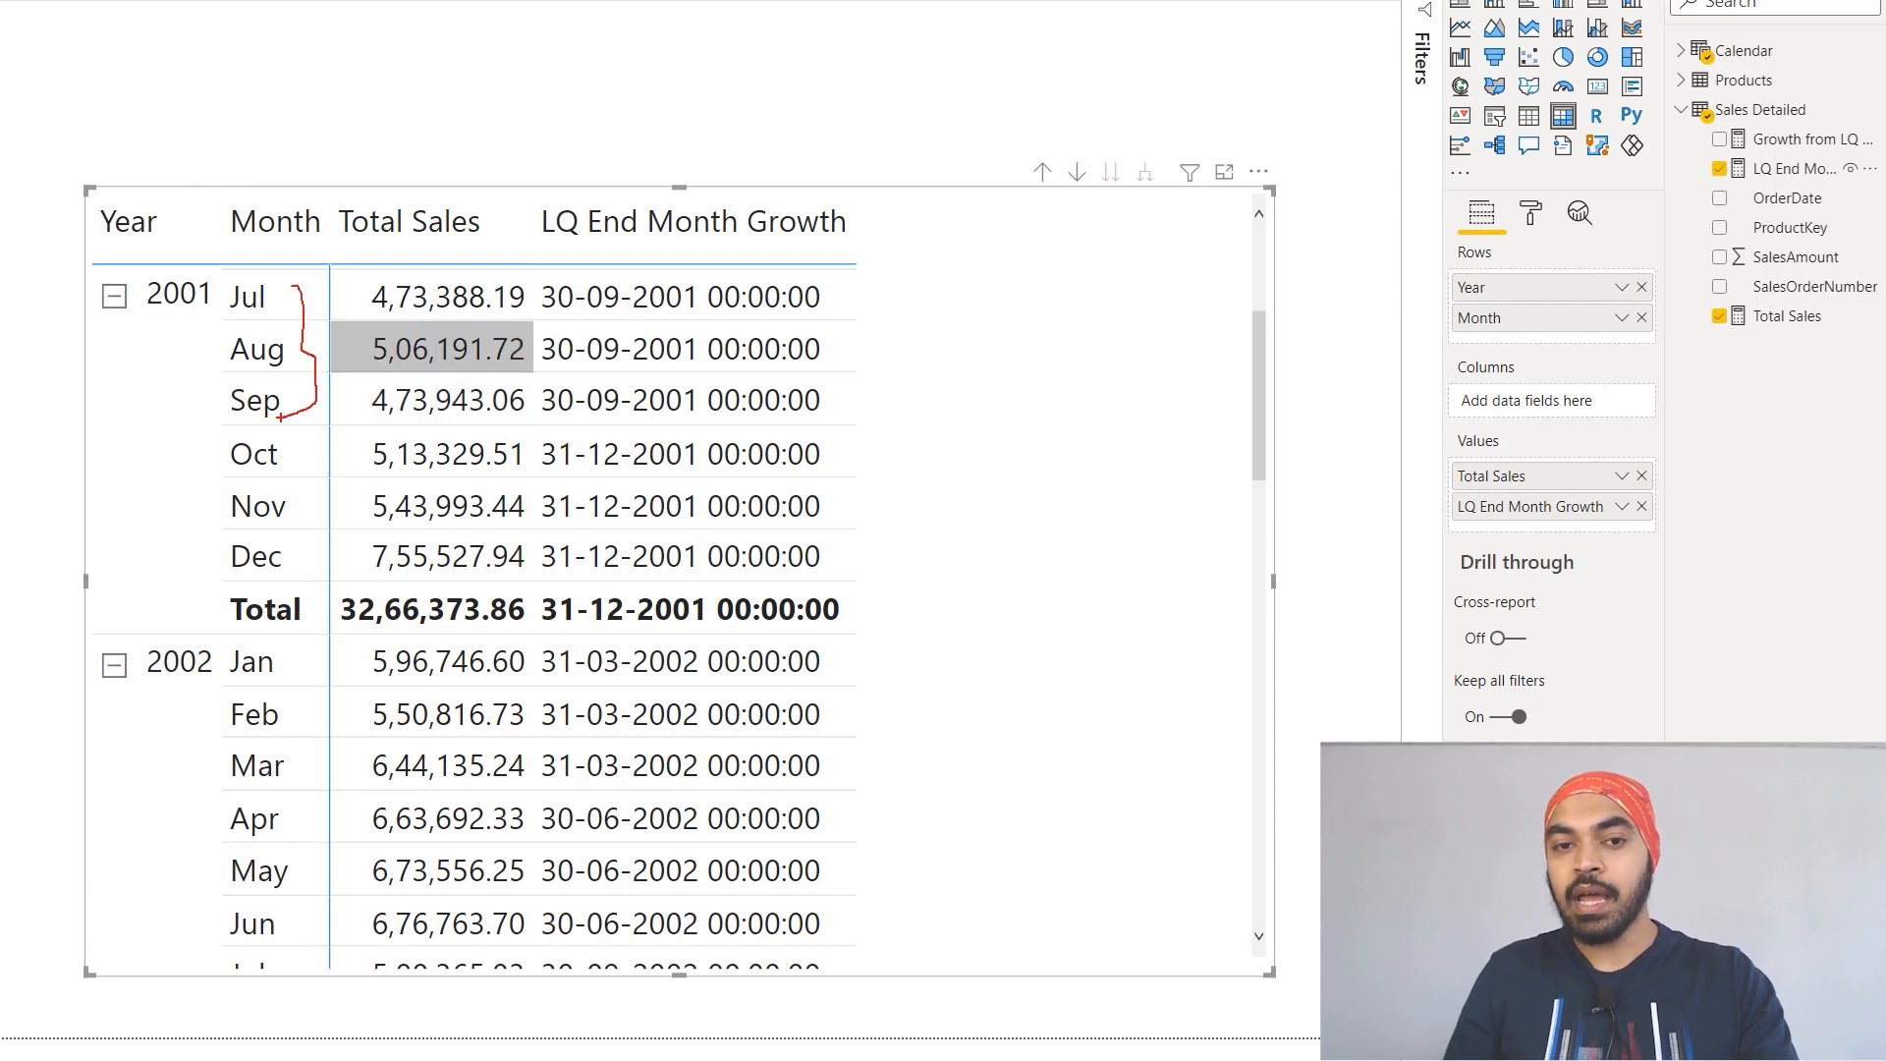
drag(530, 274, 699, 421)
mouse_move(285, 429)
mouse_down()
mouse_move(315, 506)
mouse_move(306, 577)
mouse_up()
drag(536, 428, 699, 577)
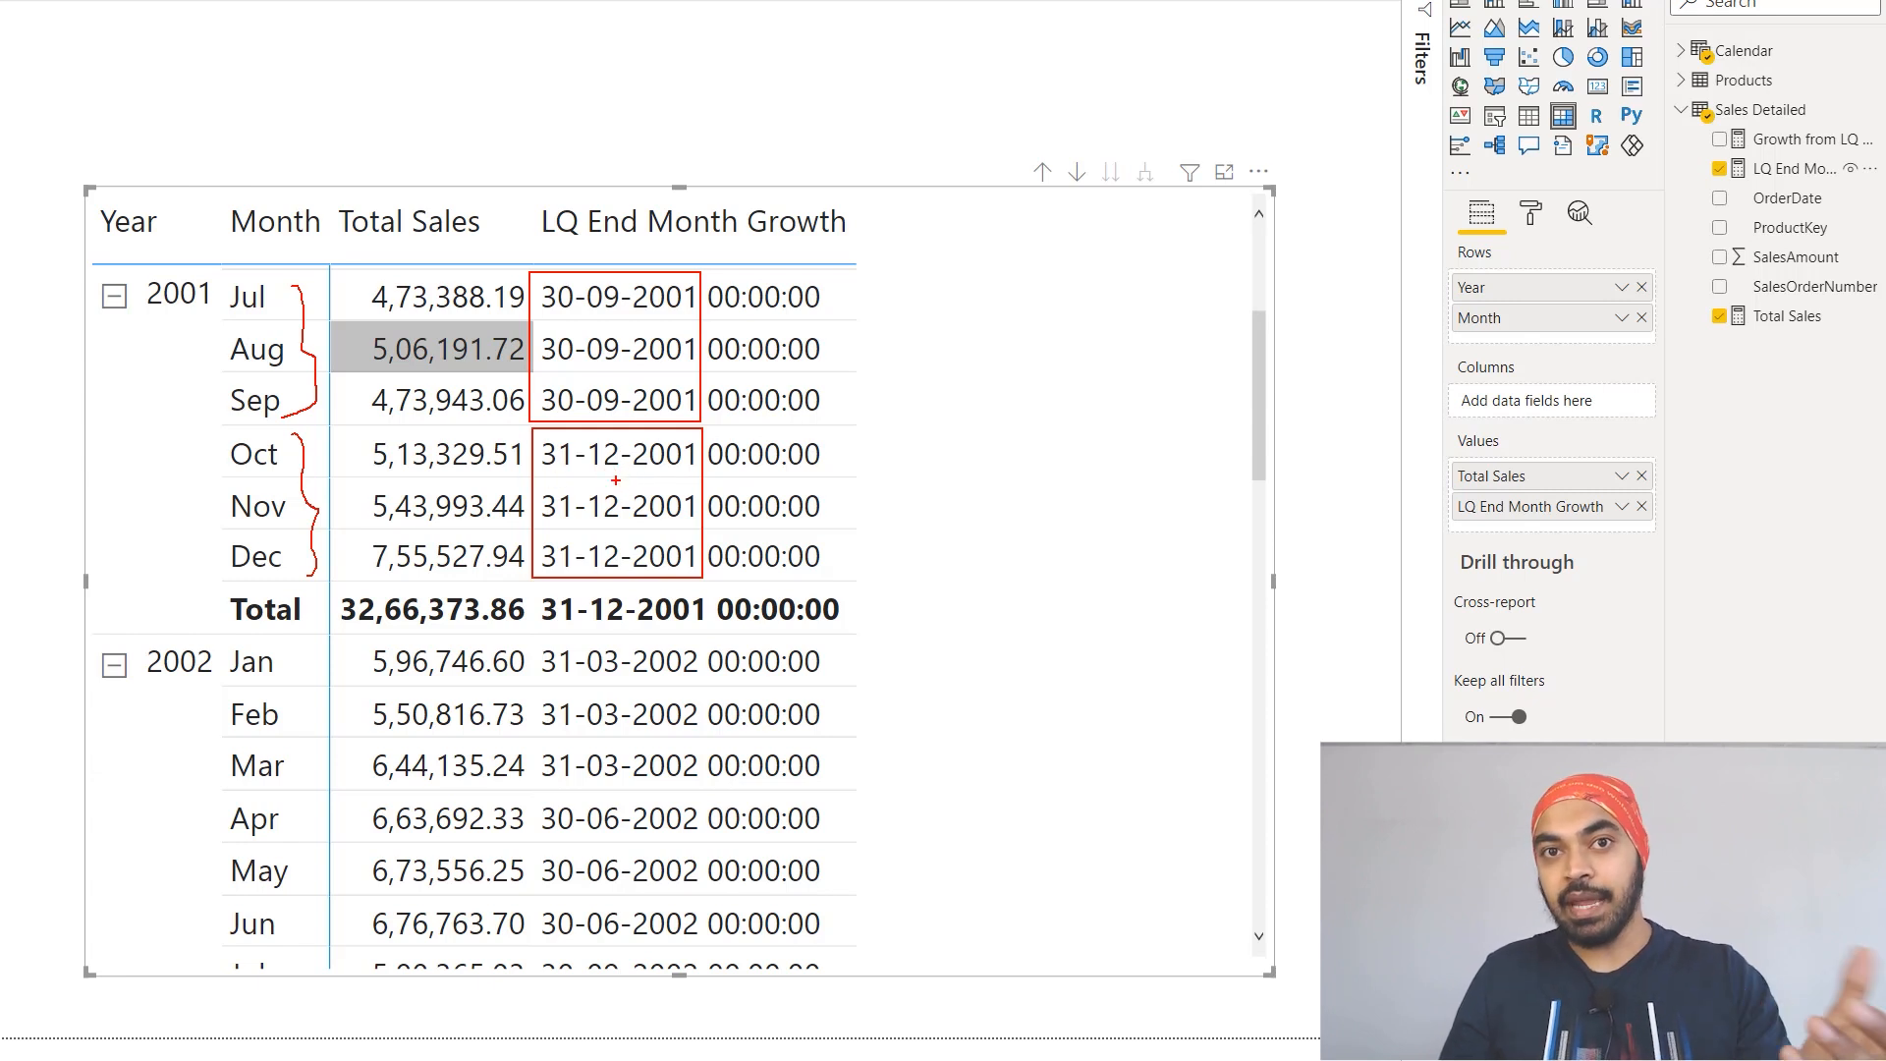
key(Escape)
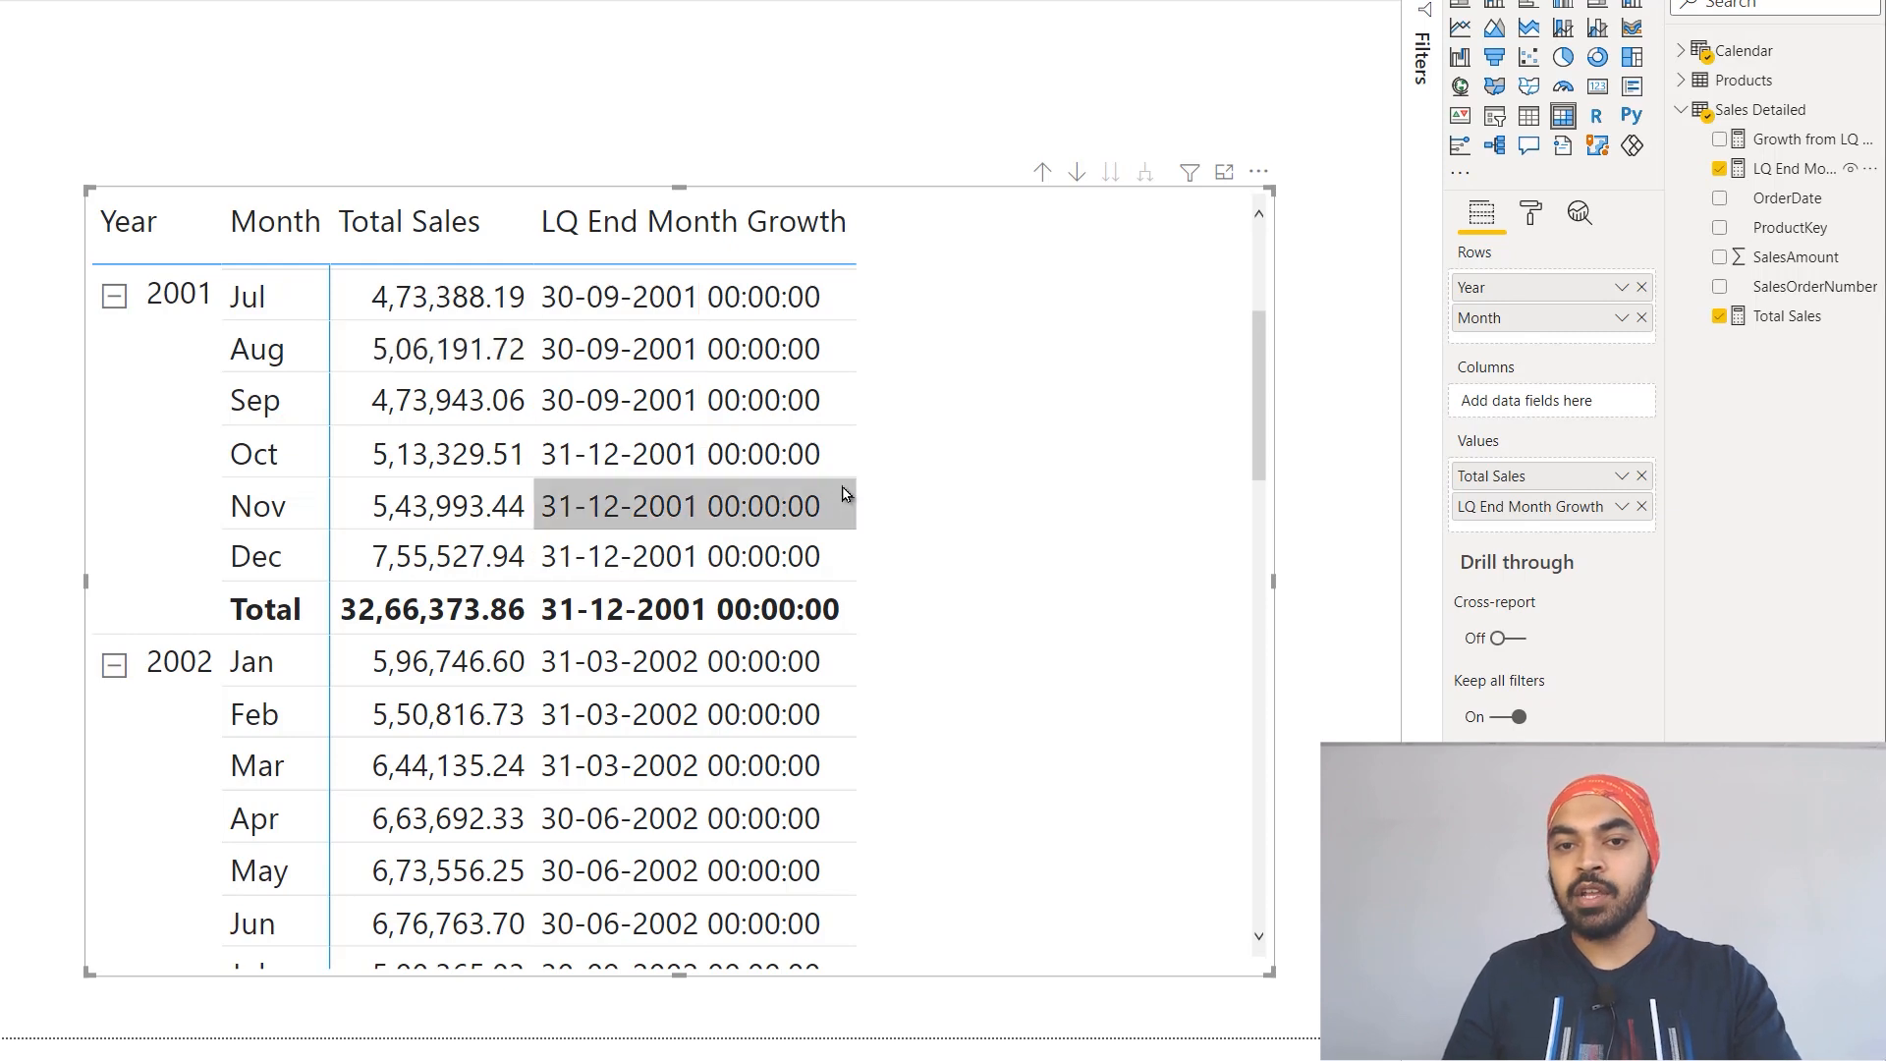
Step: Reopen the LQ End Month Growth formula and place its ENDOFQUARTER expression as the start date of an EOMONTH function
click(1765, 168)
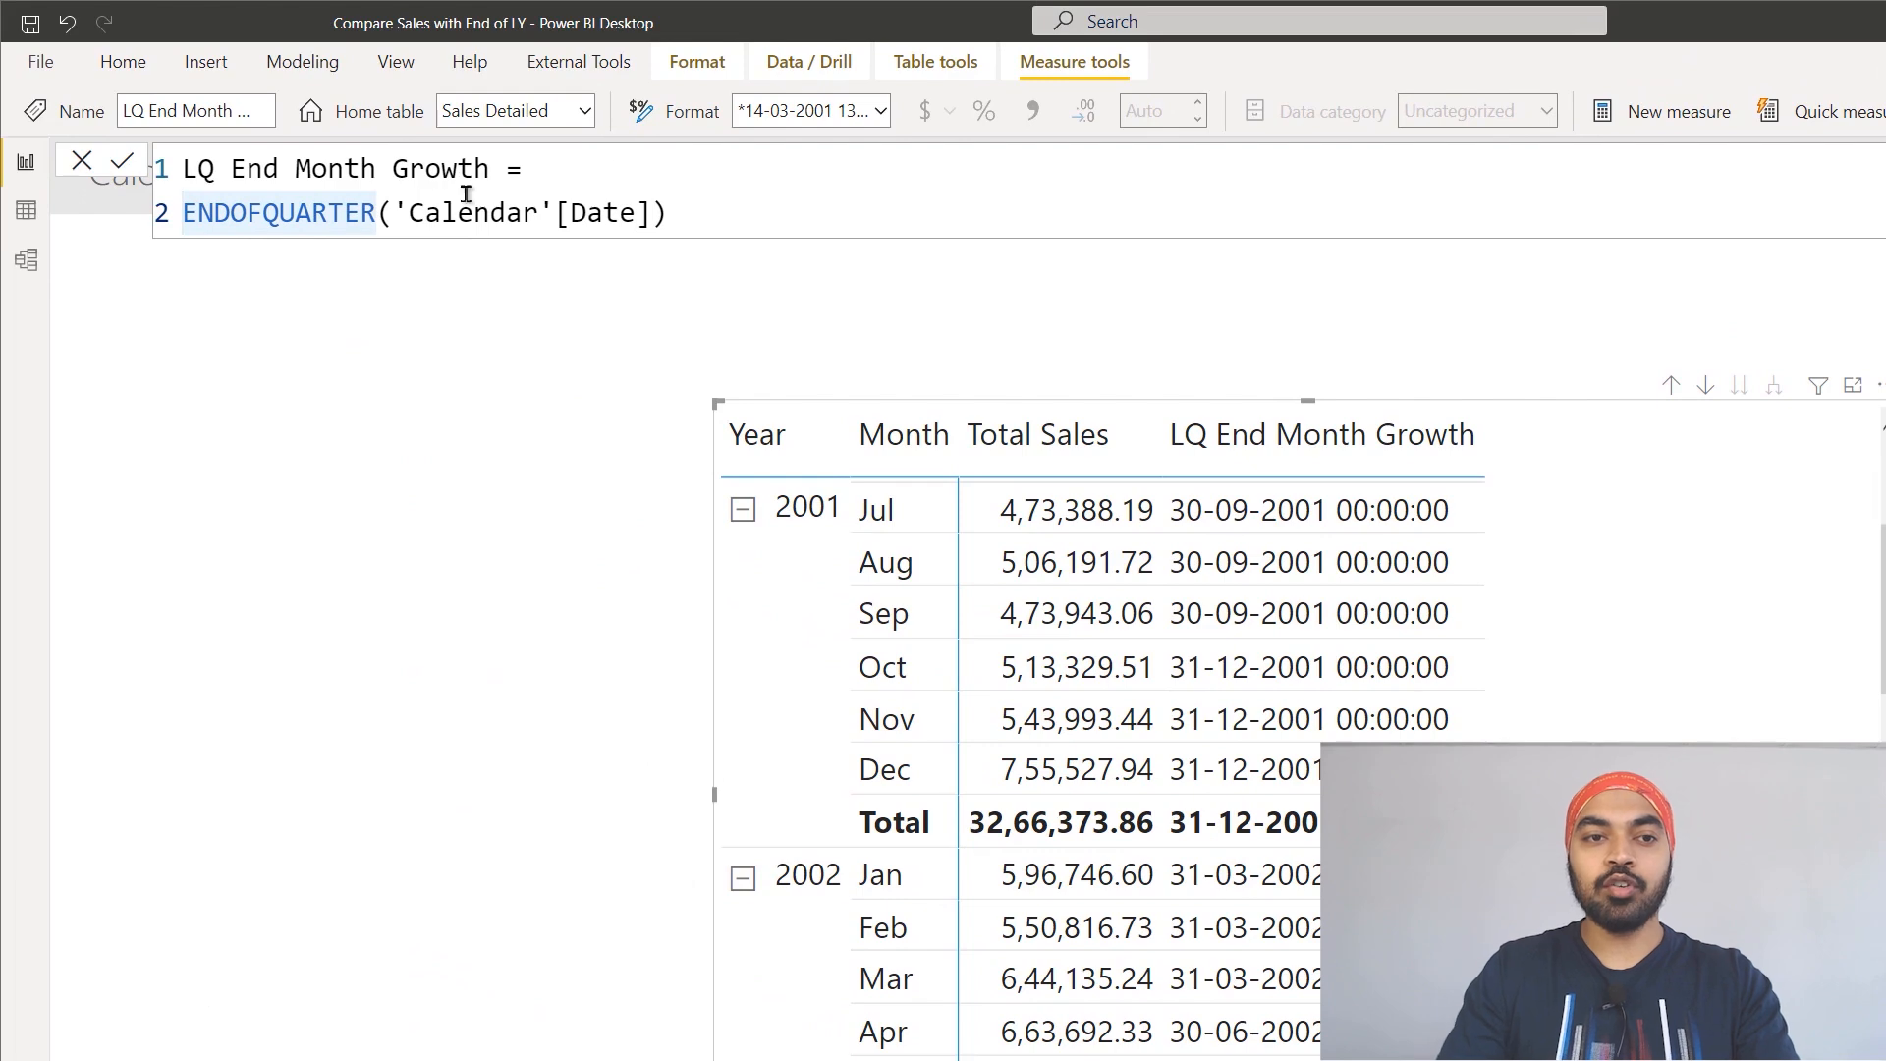
key(Home)
text(ed)
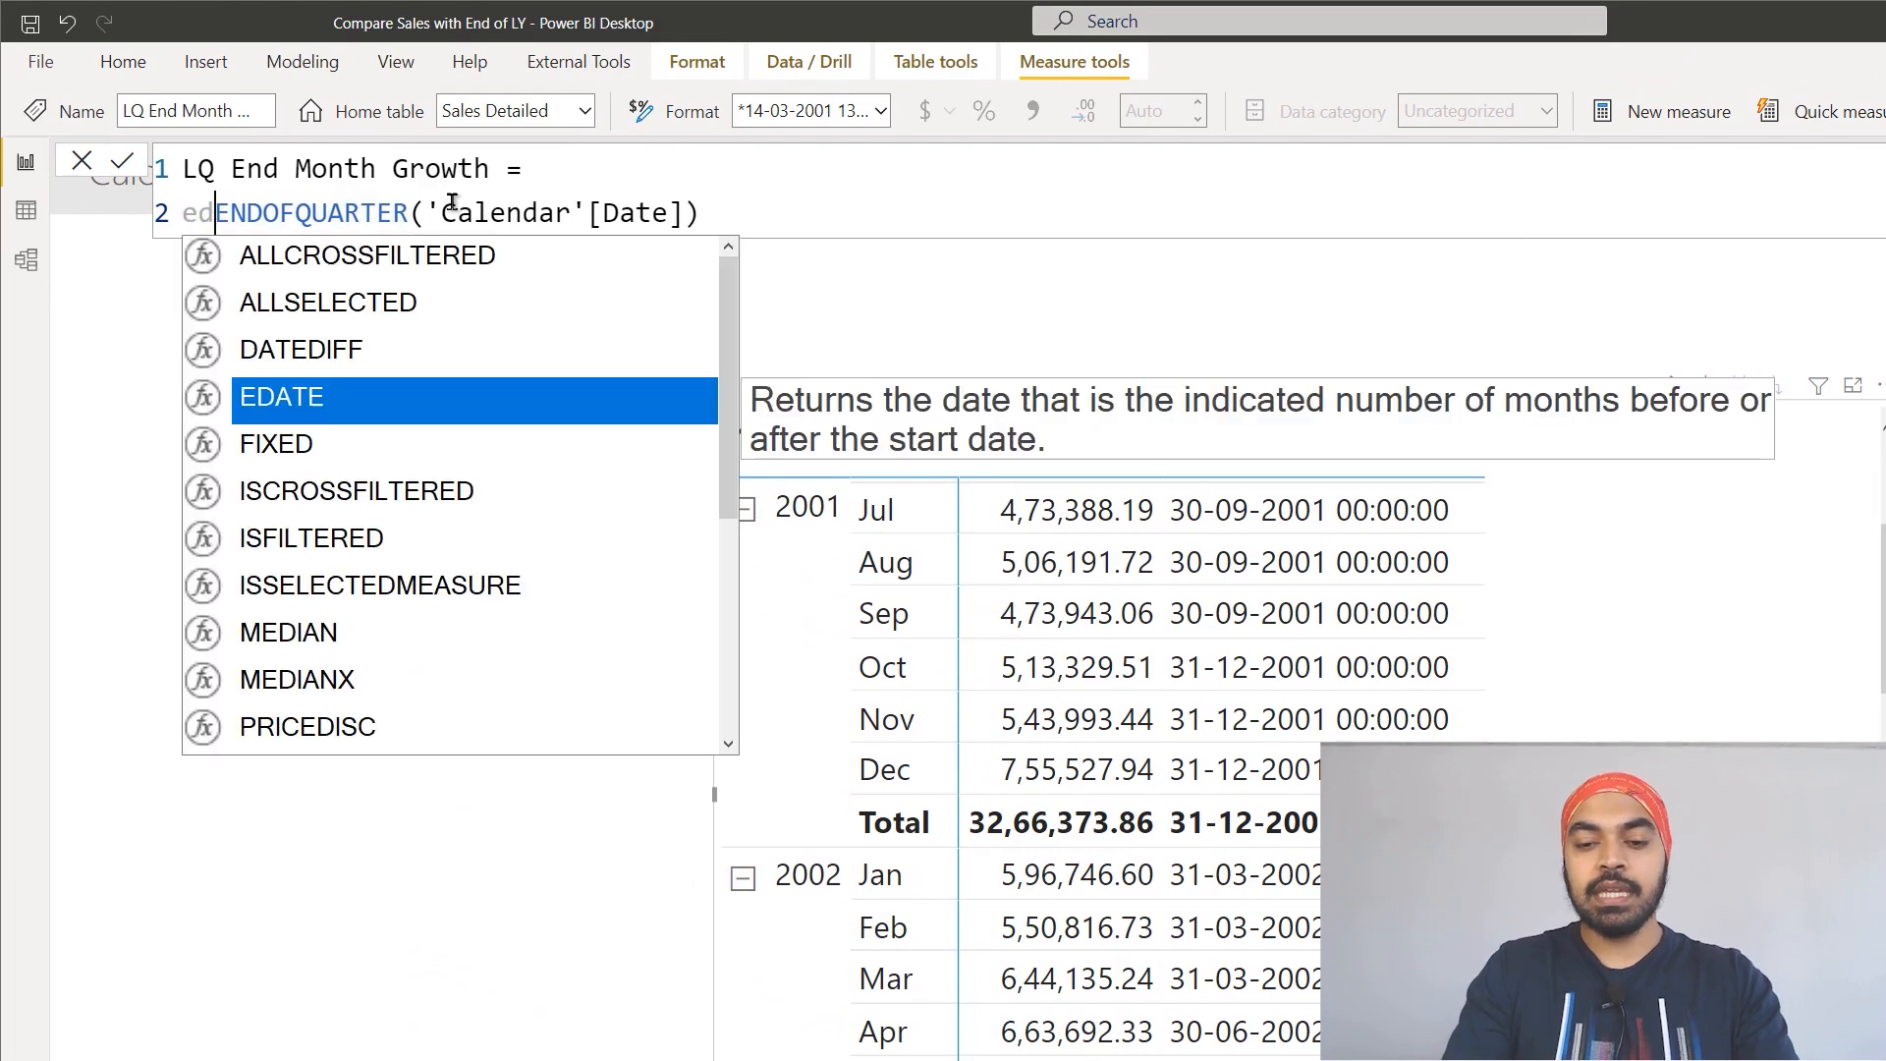
key(BackSpace)
text(o)
key(Tab)
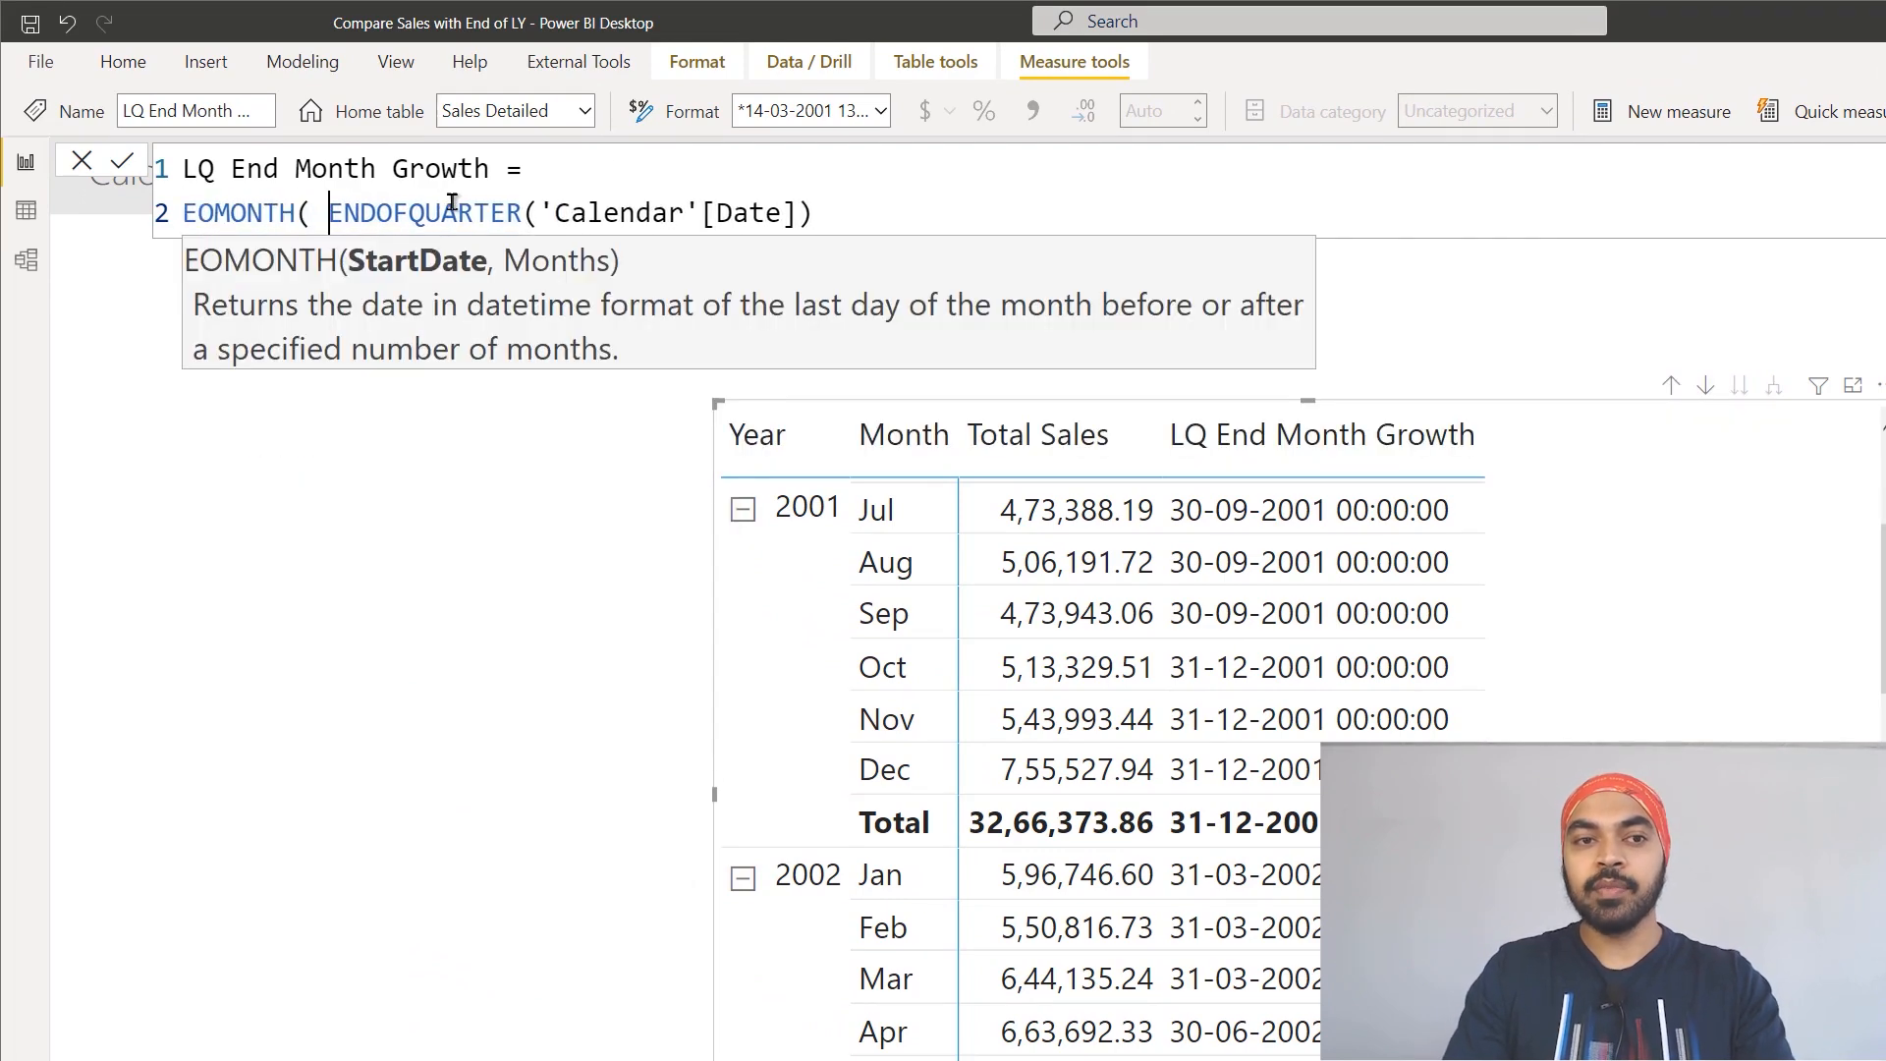
key(Left)
key(Left)
key(ctrl+Right)
key(ctrl+Right)
key(ctrl+Right)
key(ctrl+Right)
key(ctrl+Right)
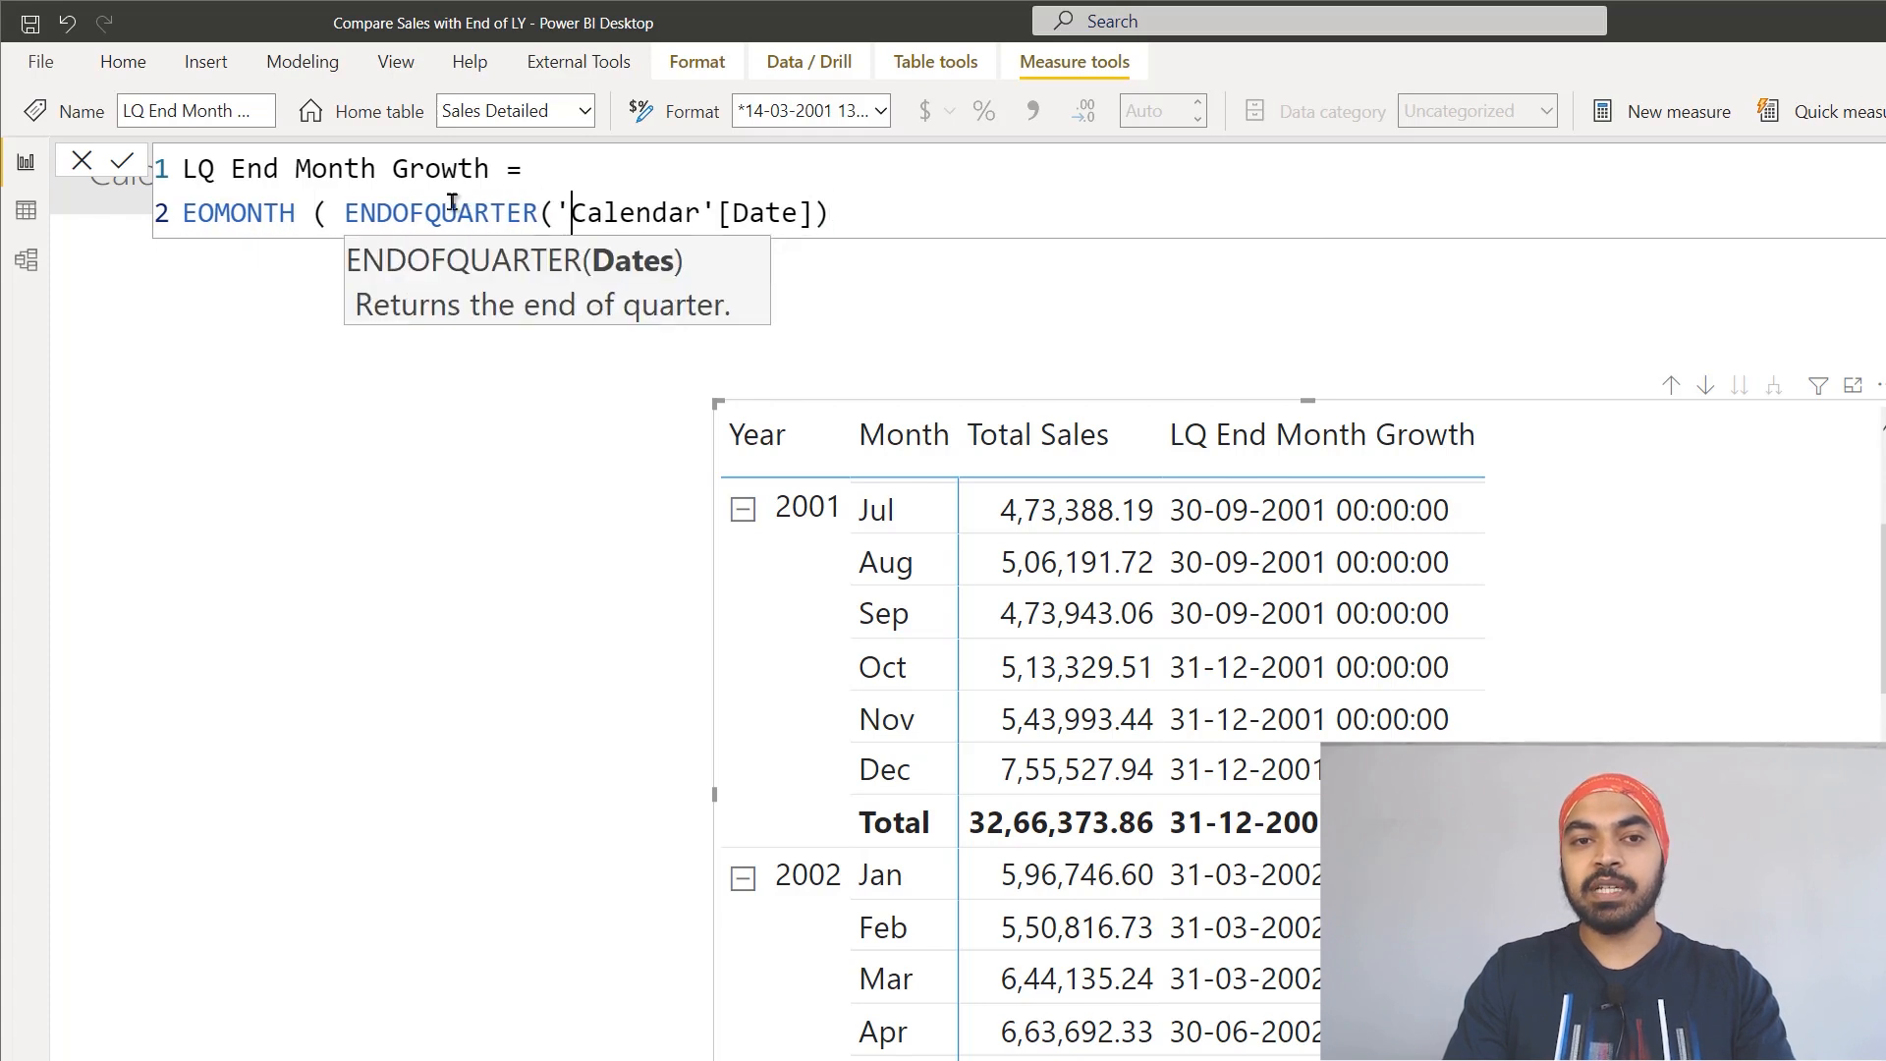
key(End)
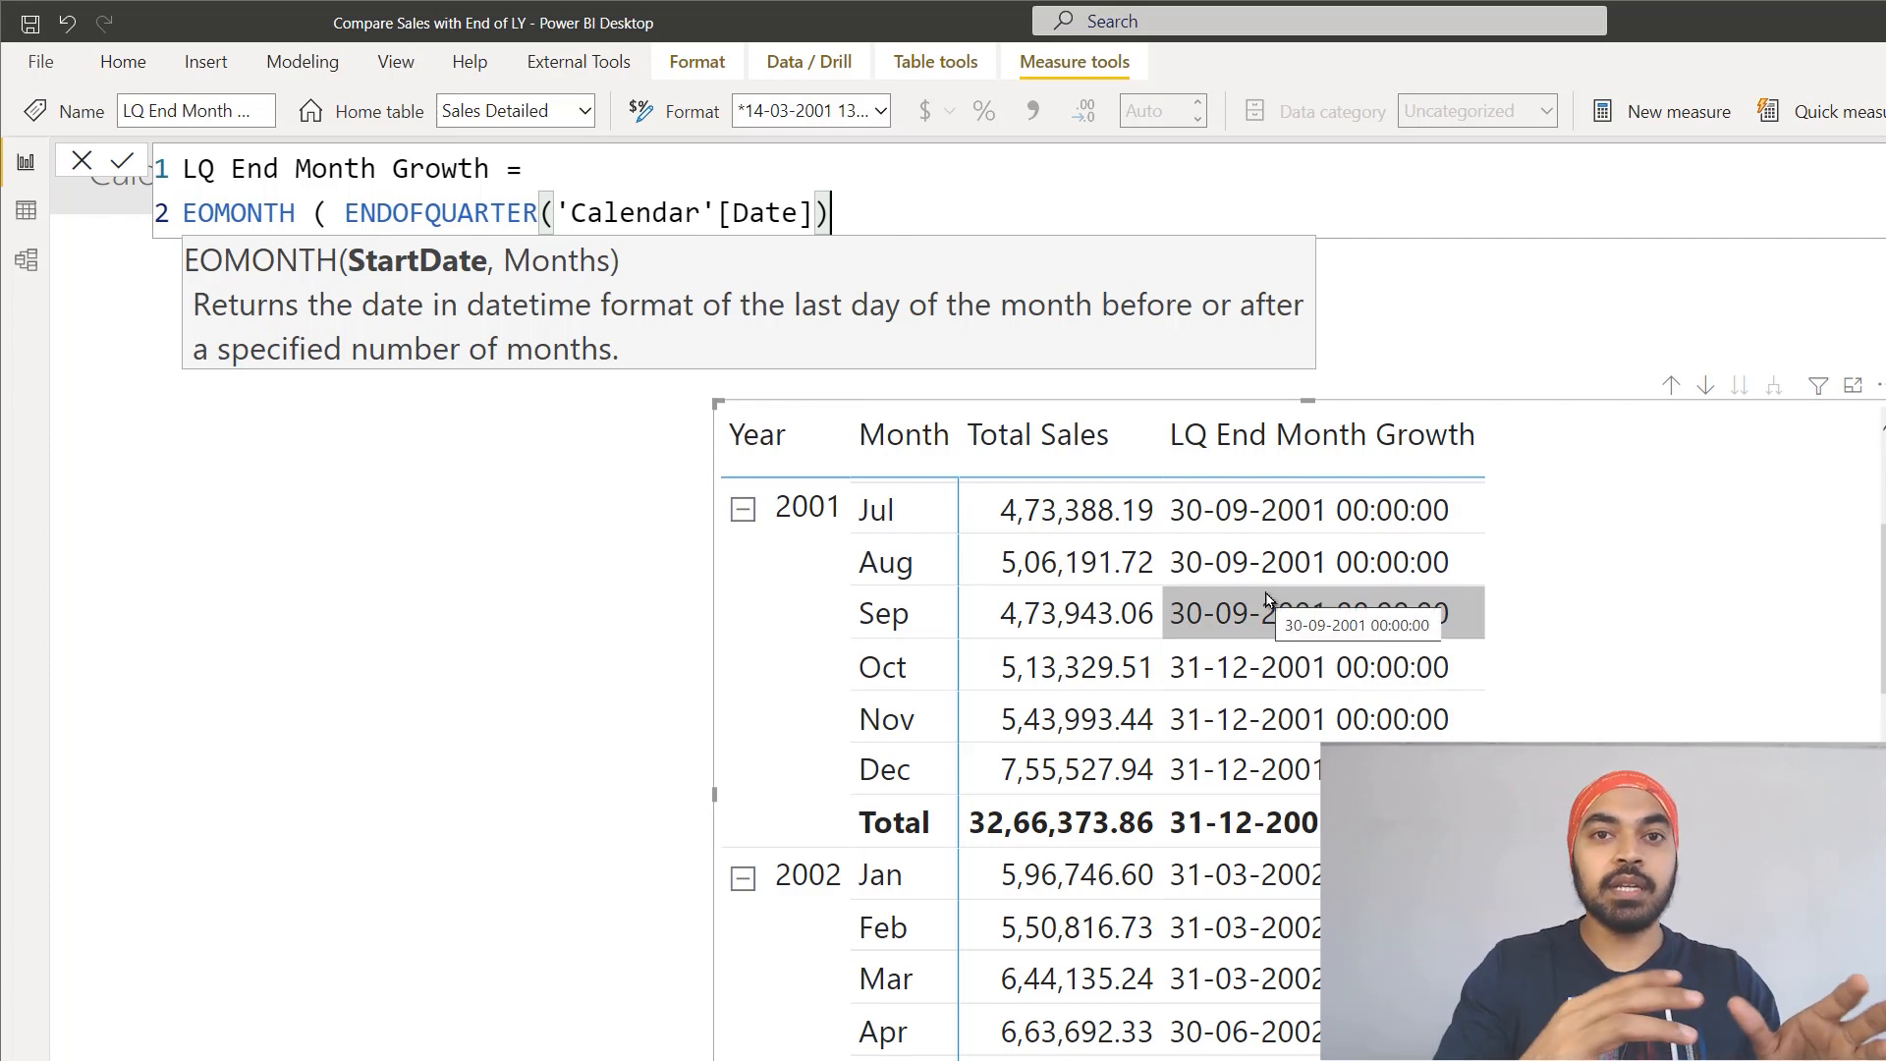
Step: Complete the EOMONTH function with a months offset of -4 and commit the measure
text(, -4)
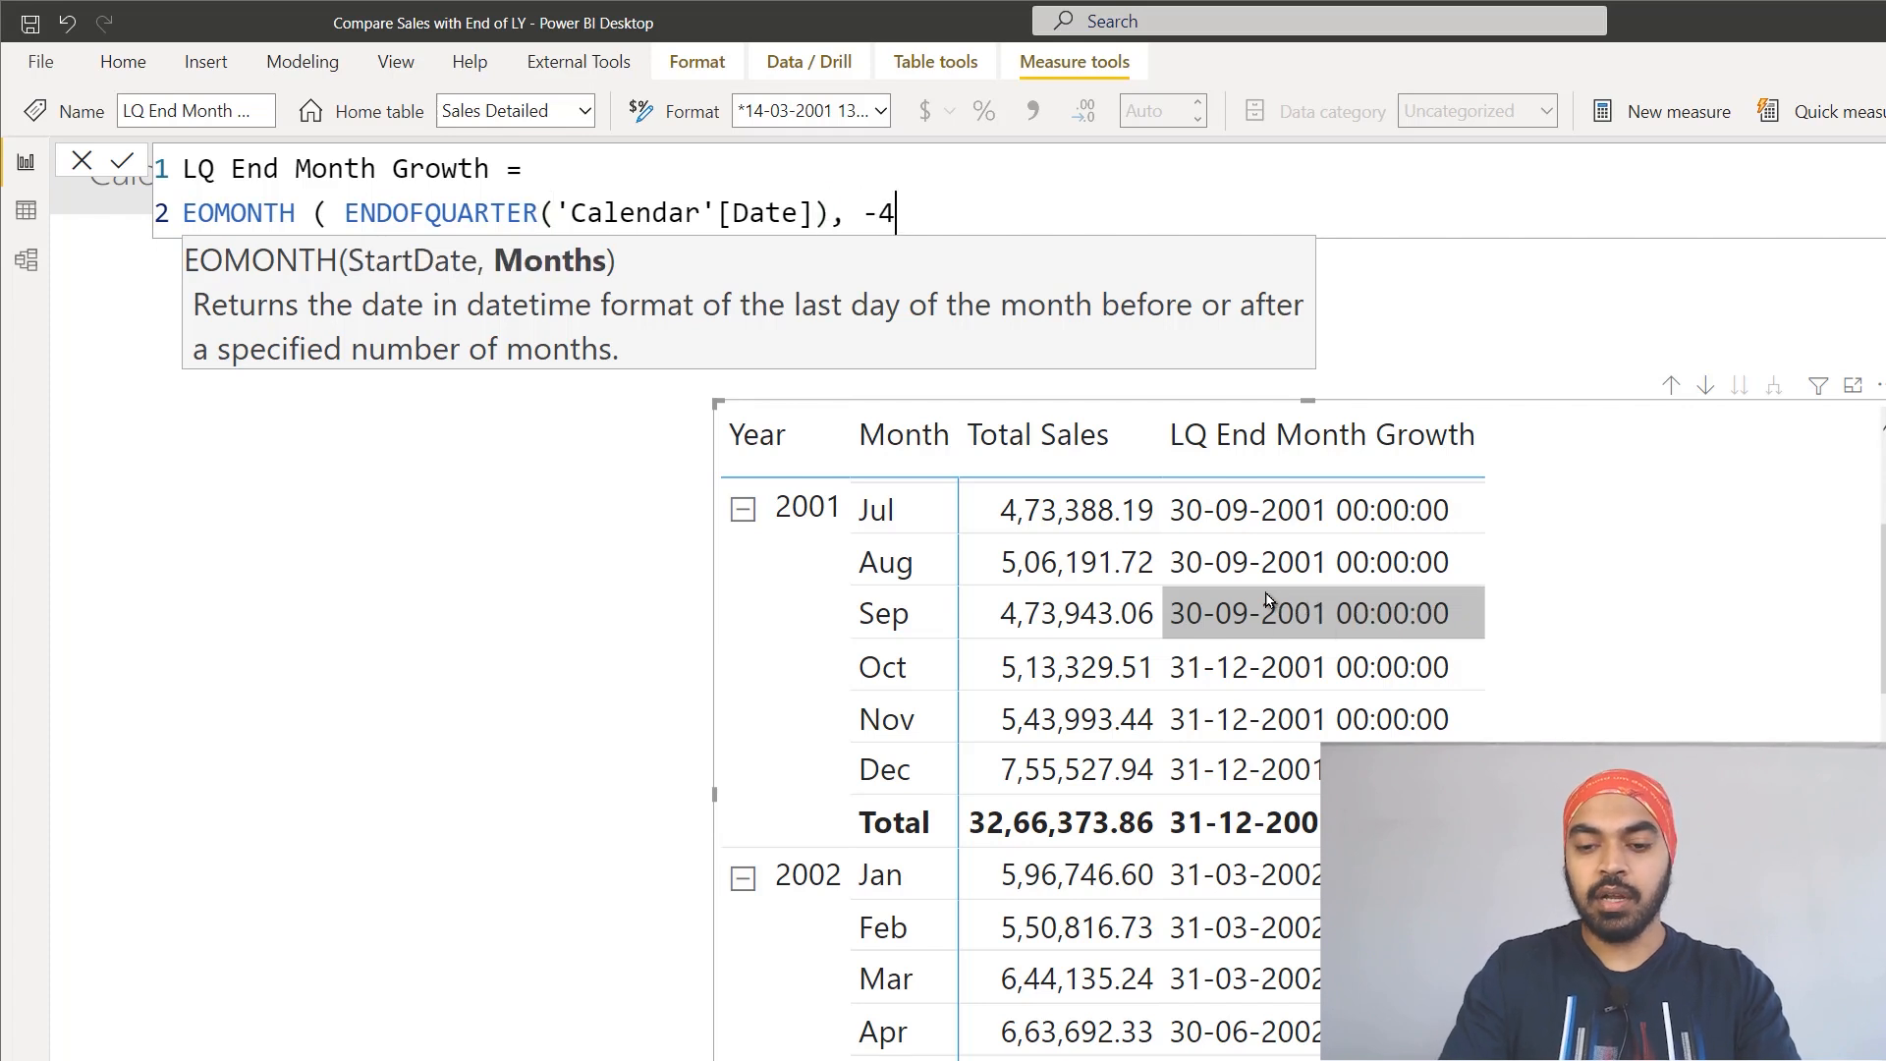
text())
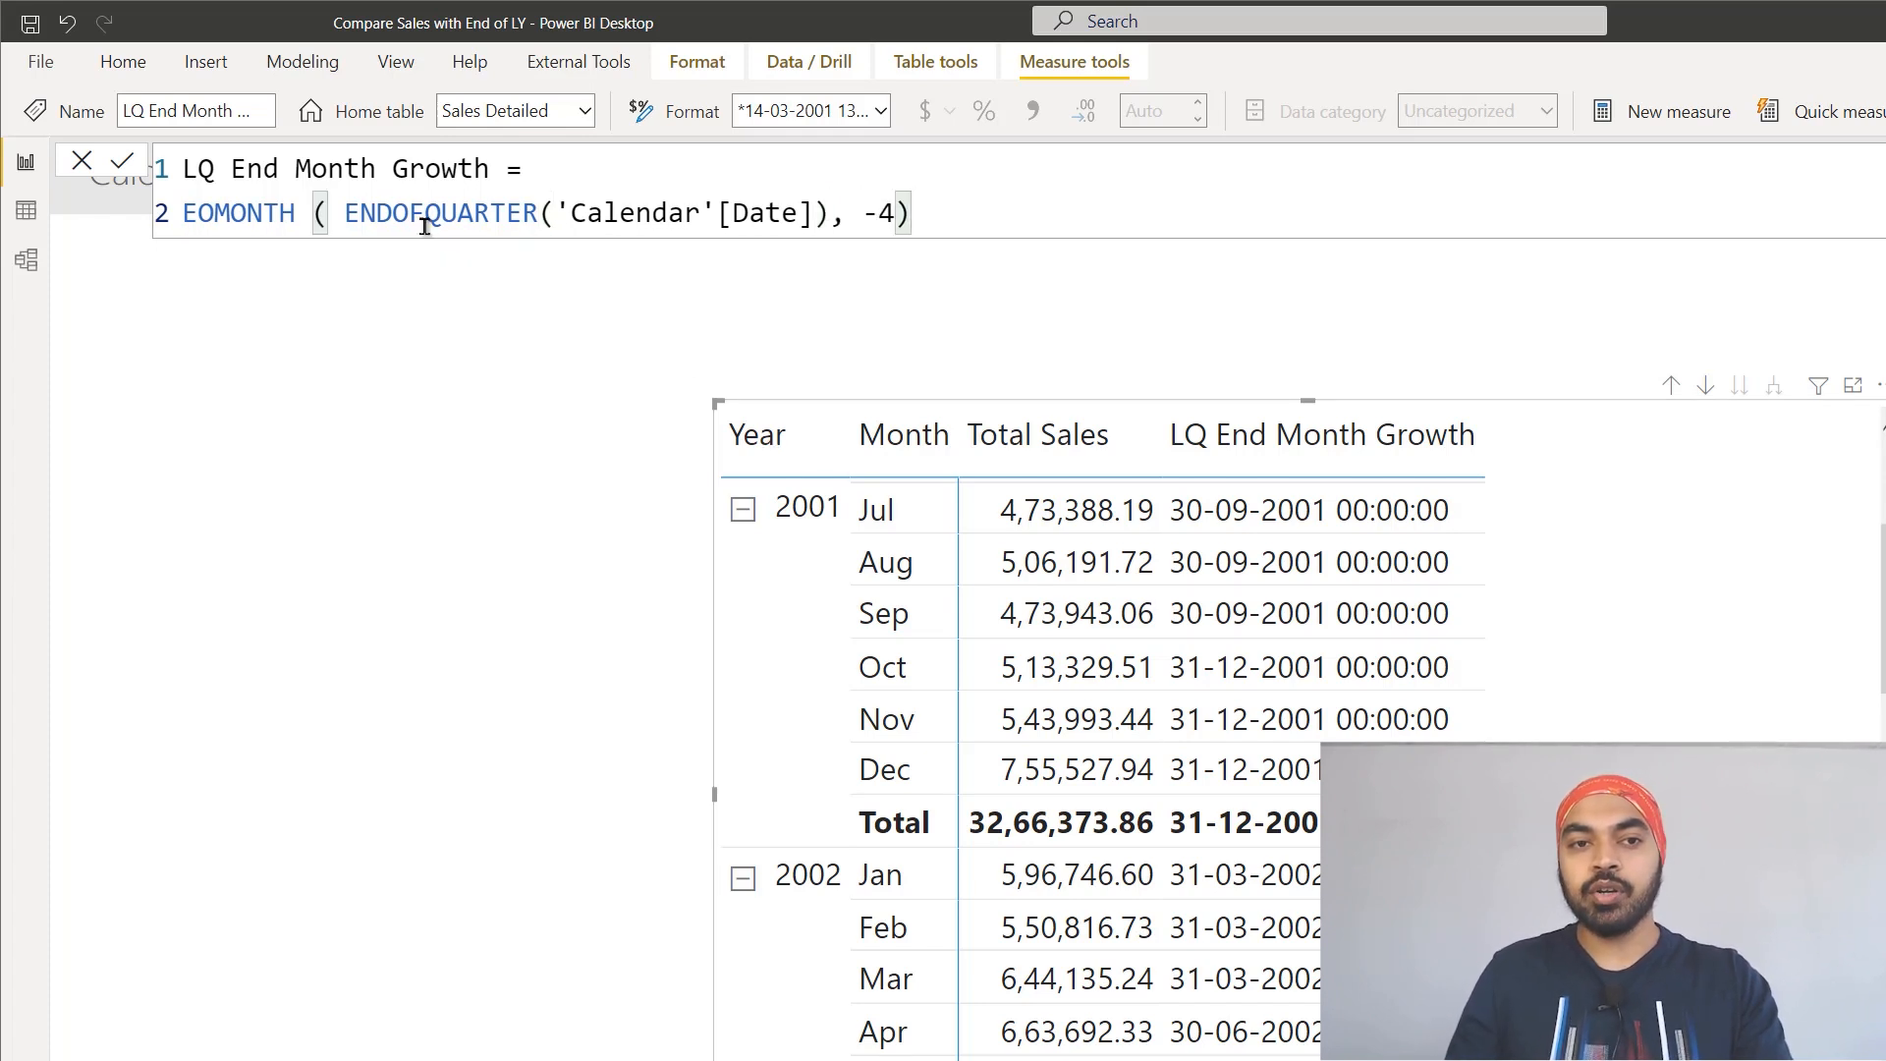
click(568, 221)
double_click(886, 213)
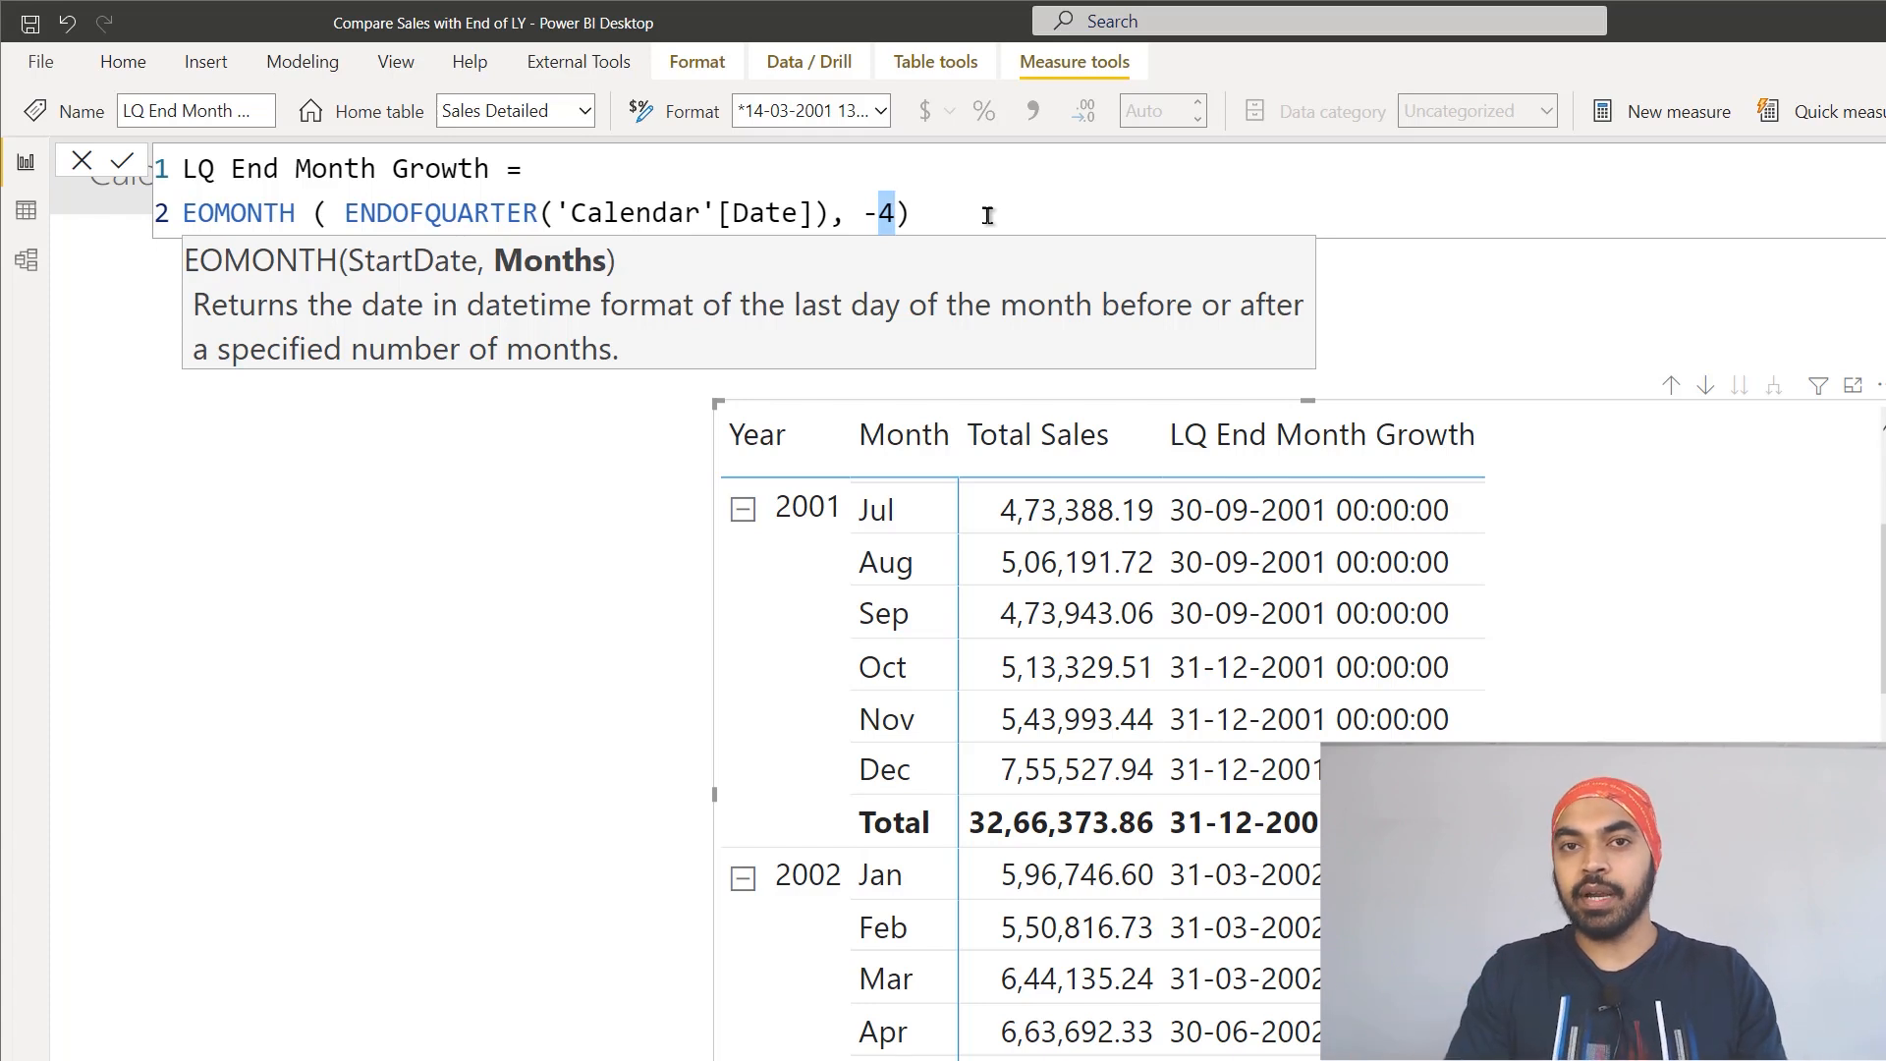
click(988, 215)
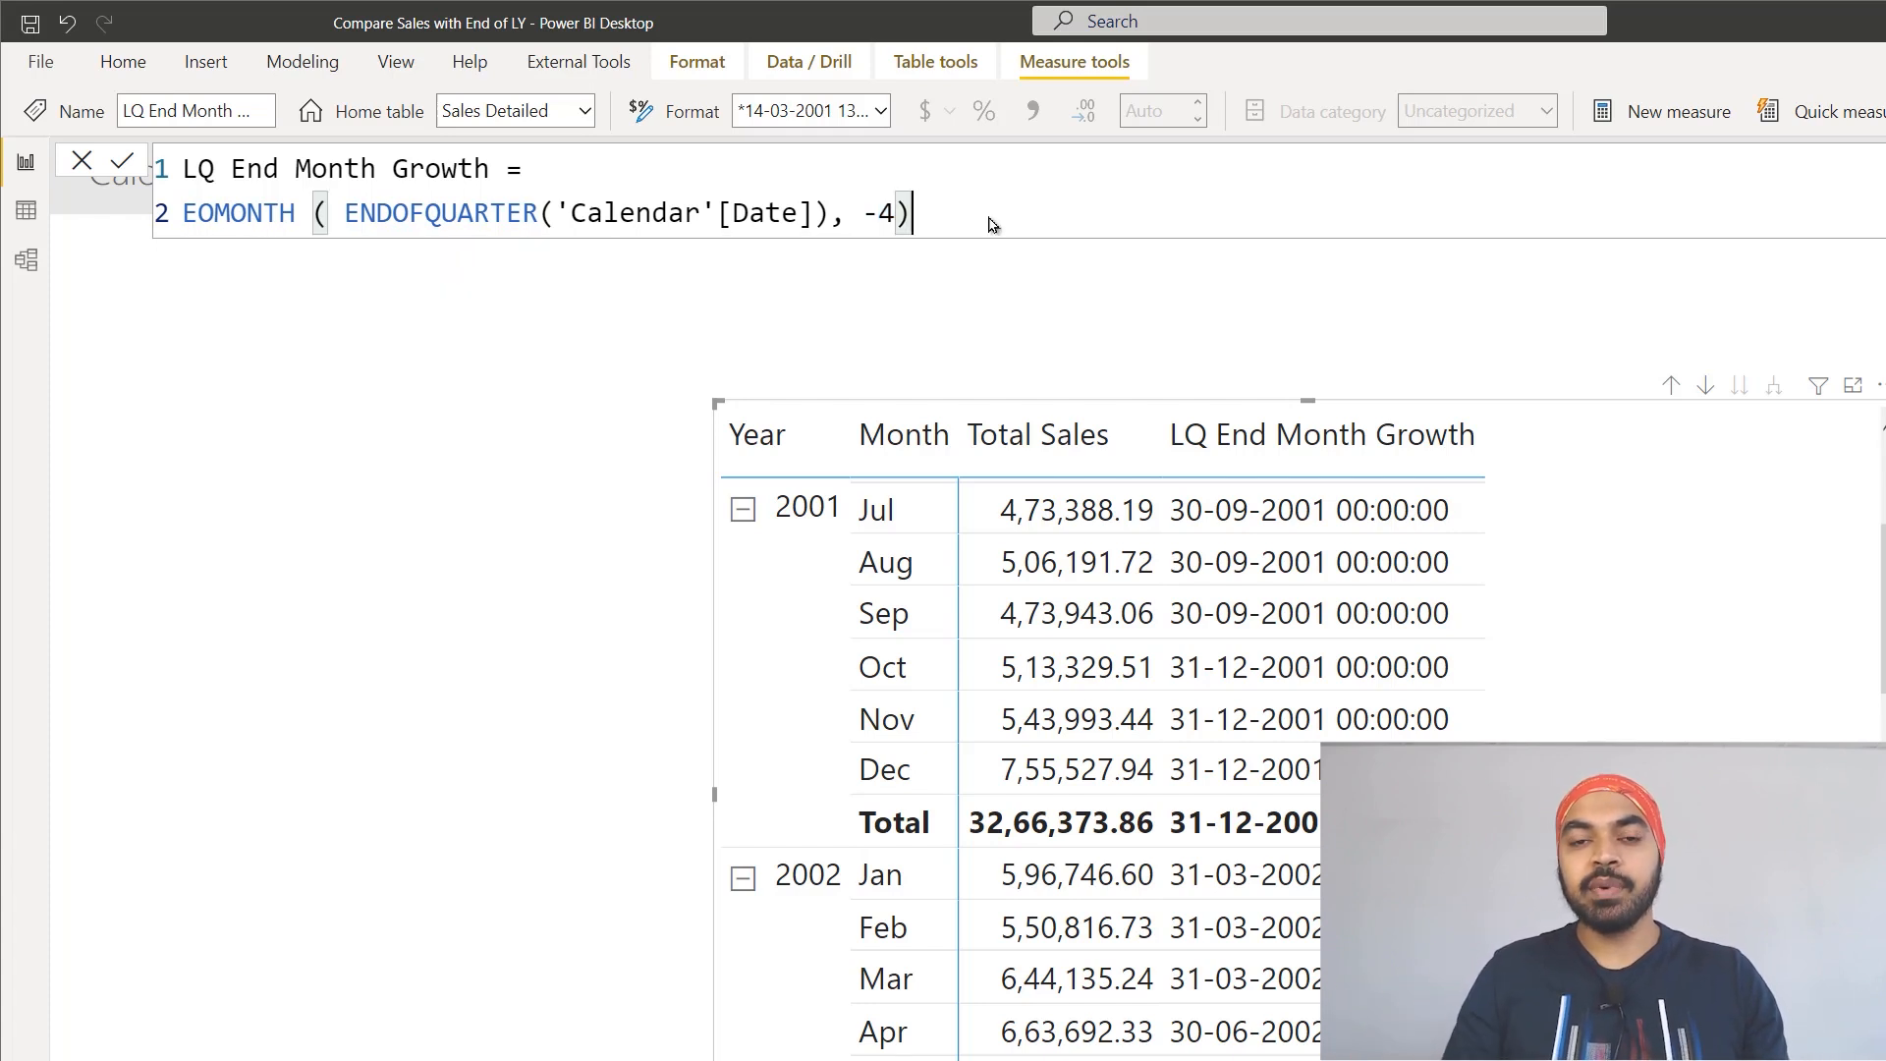
key(Return)
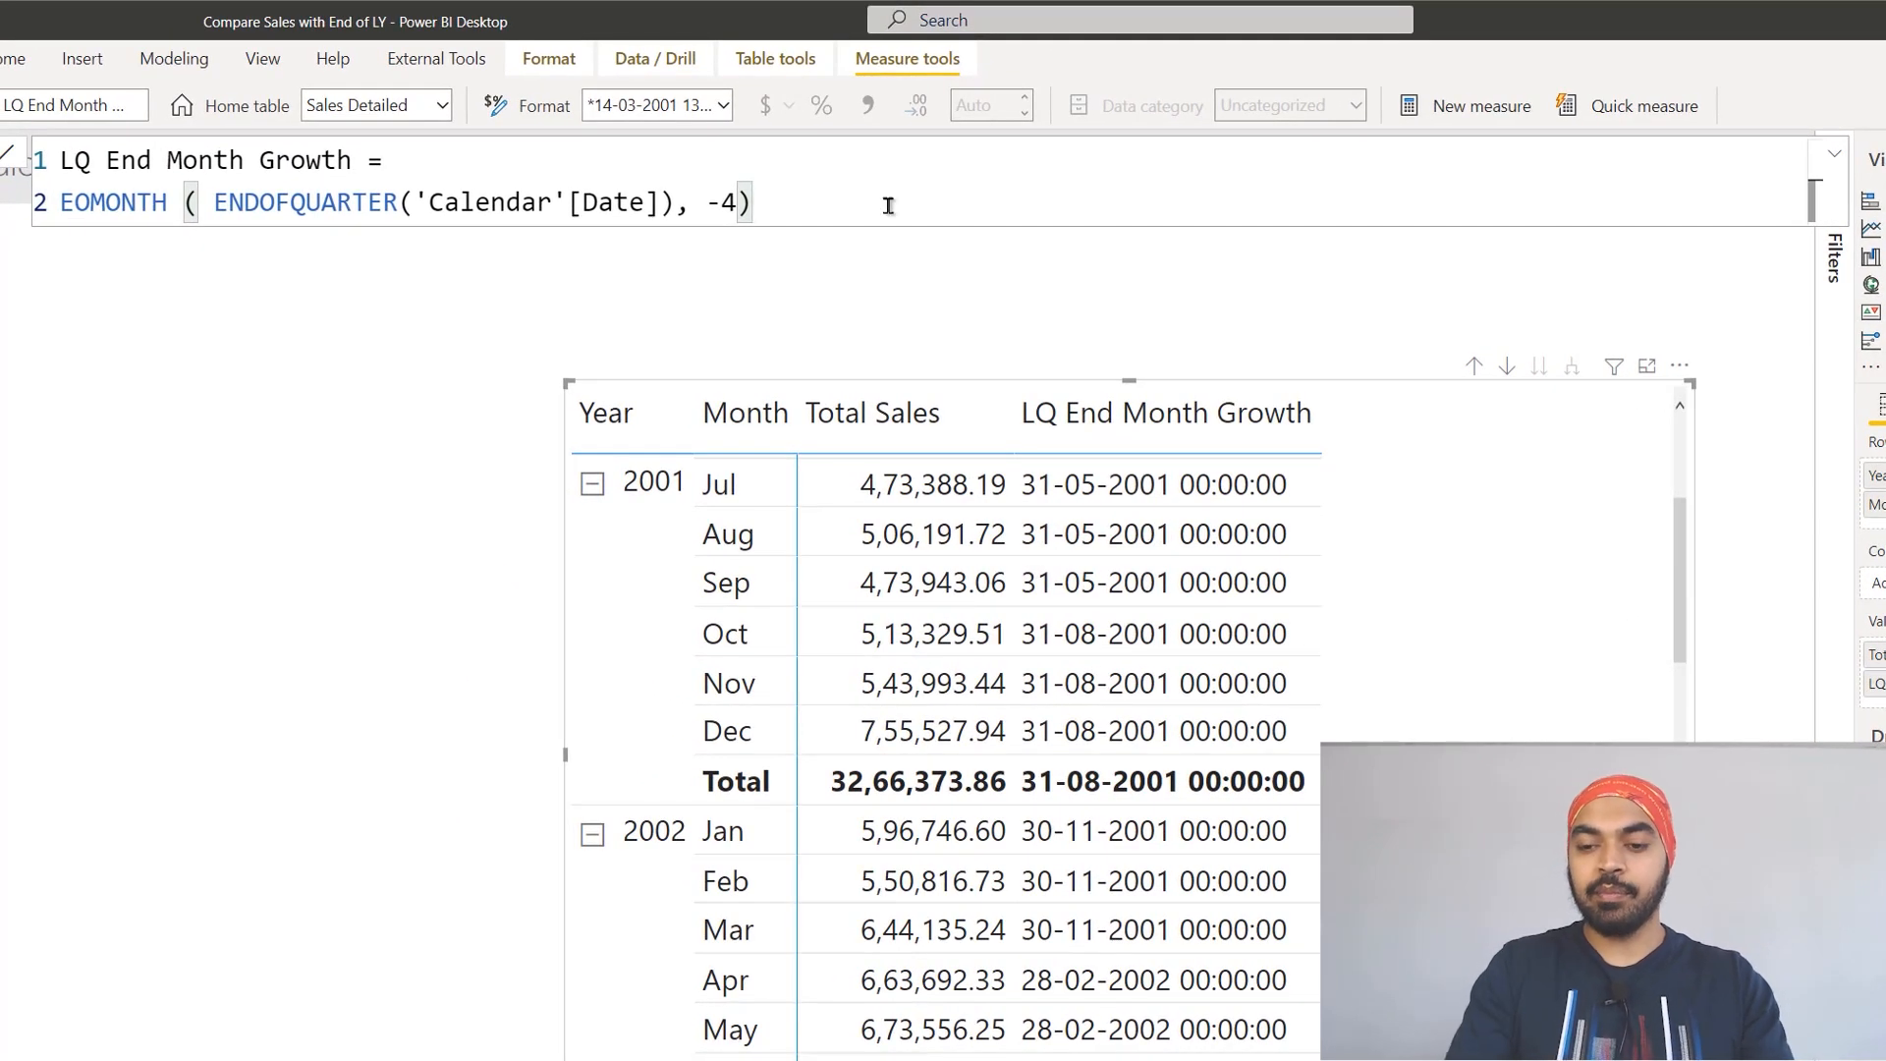
Step: Add 1 day to the EOMONTH result in the LQ End Month Growth formula and commit it
text(+ 1)
key(Return)
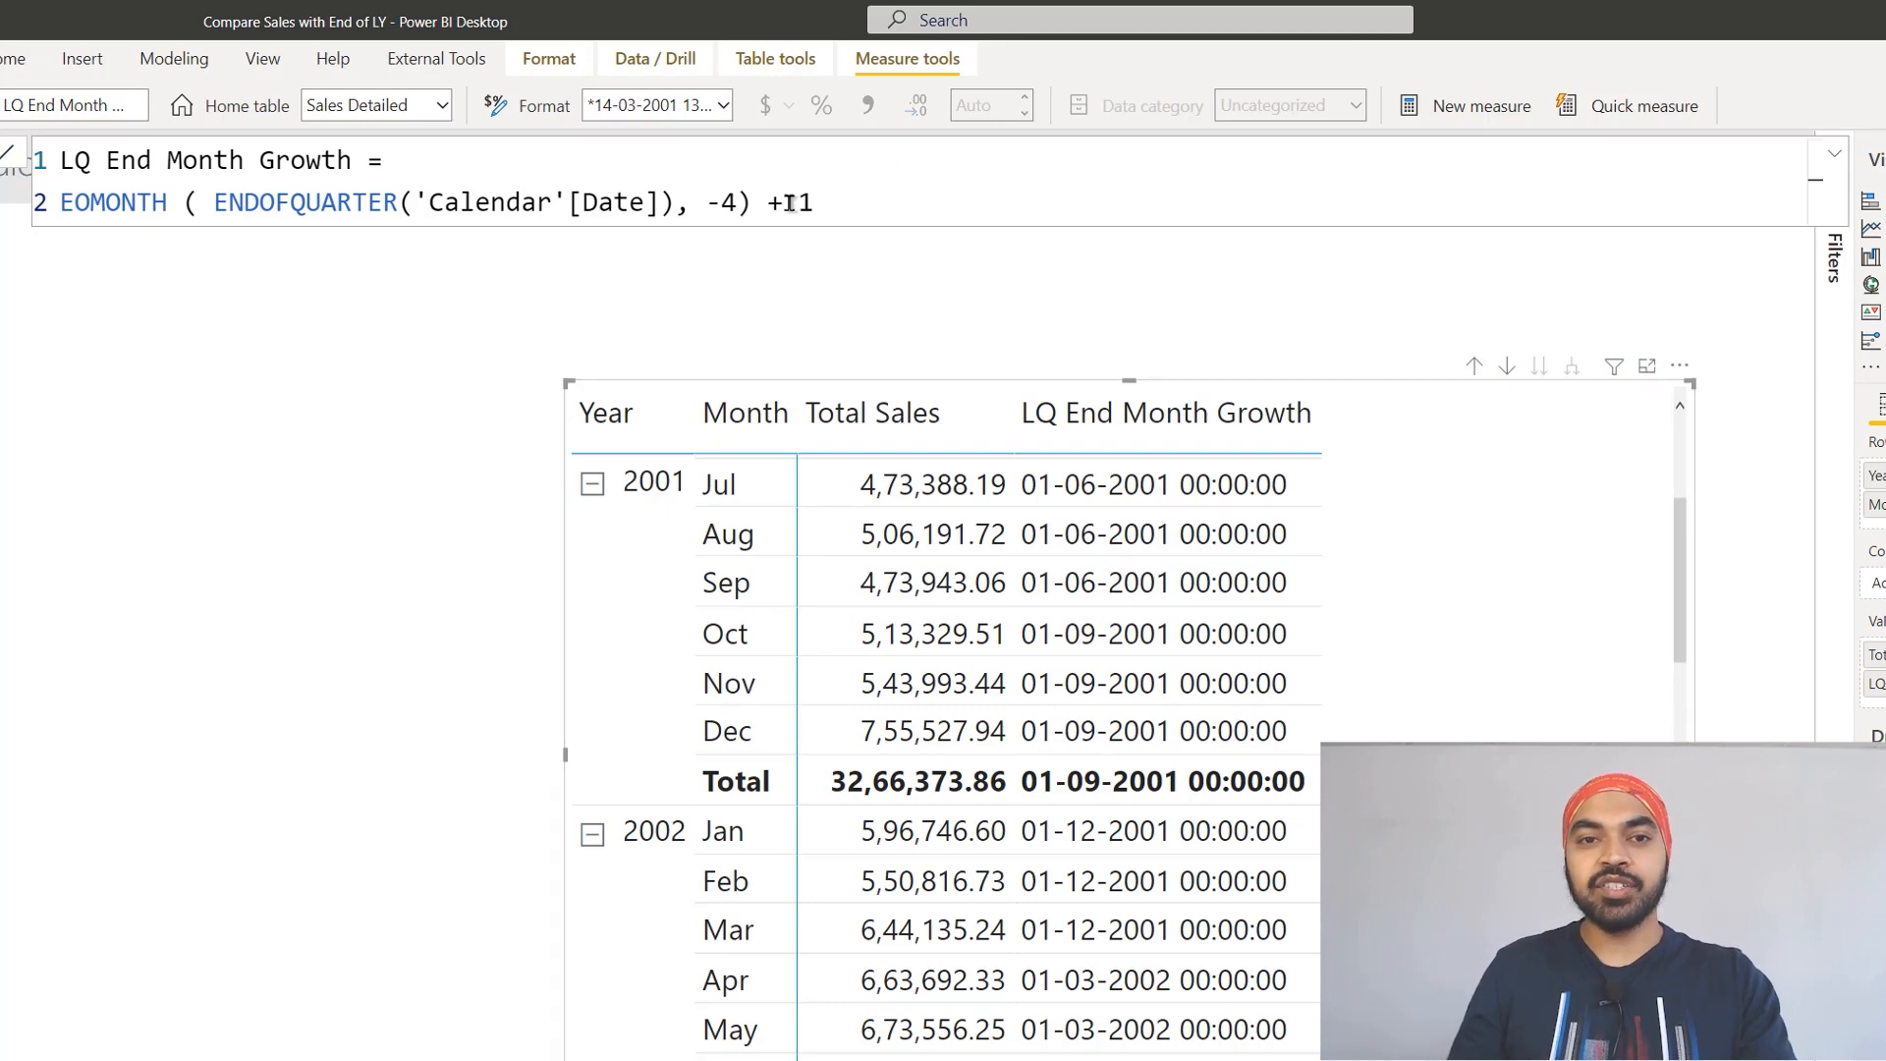
Step: Comment out the EOMONTH line in the LQ End Month Growth formula and add ENDOFQUARTER('Calendar'[Date]) on a new line below it
key(ctrl+slash)
key(End)
key(shift+Return)
text(end)
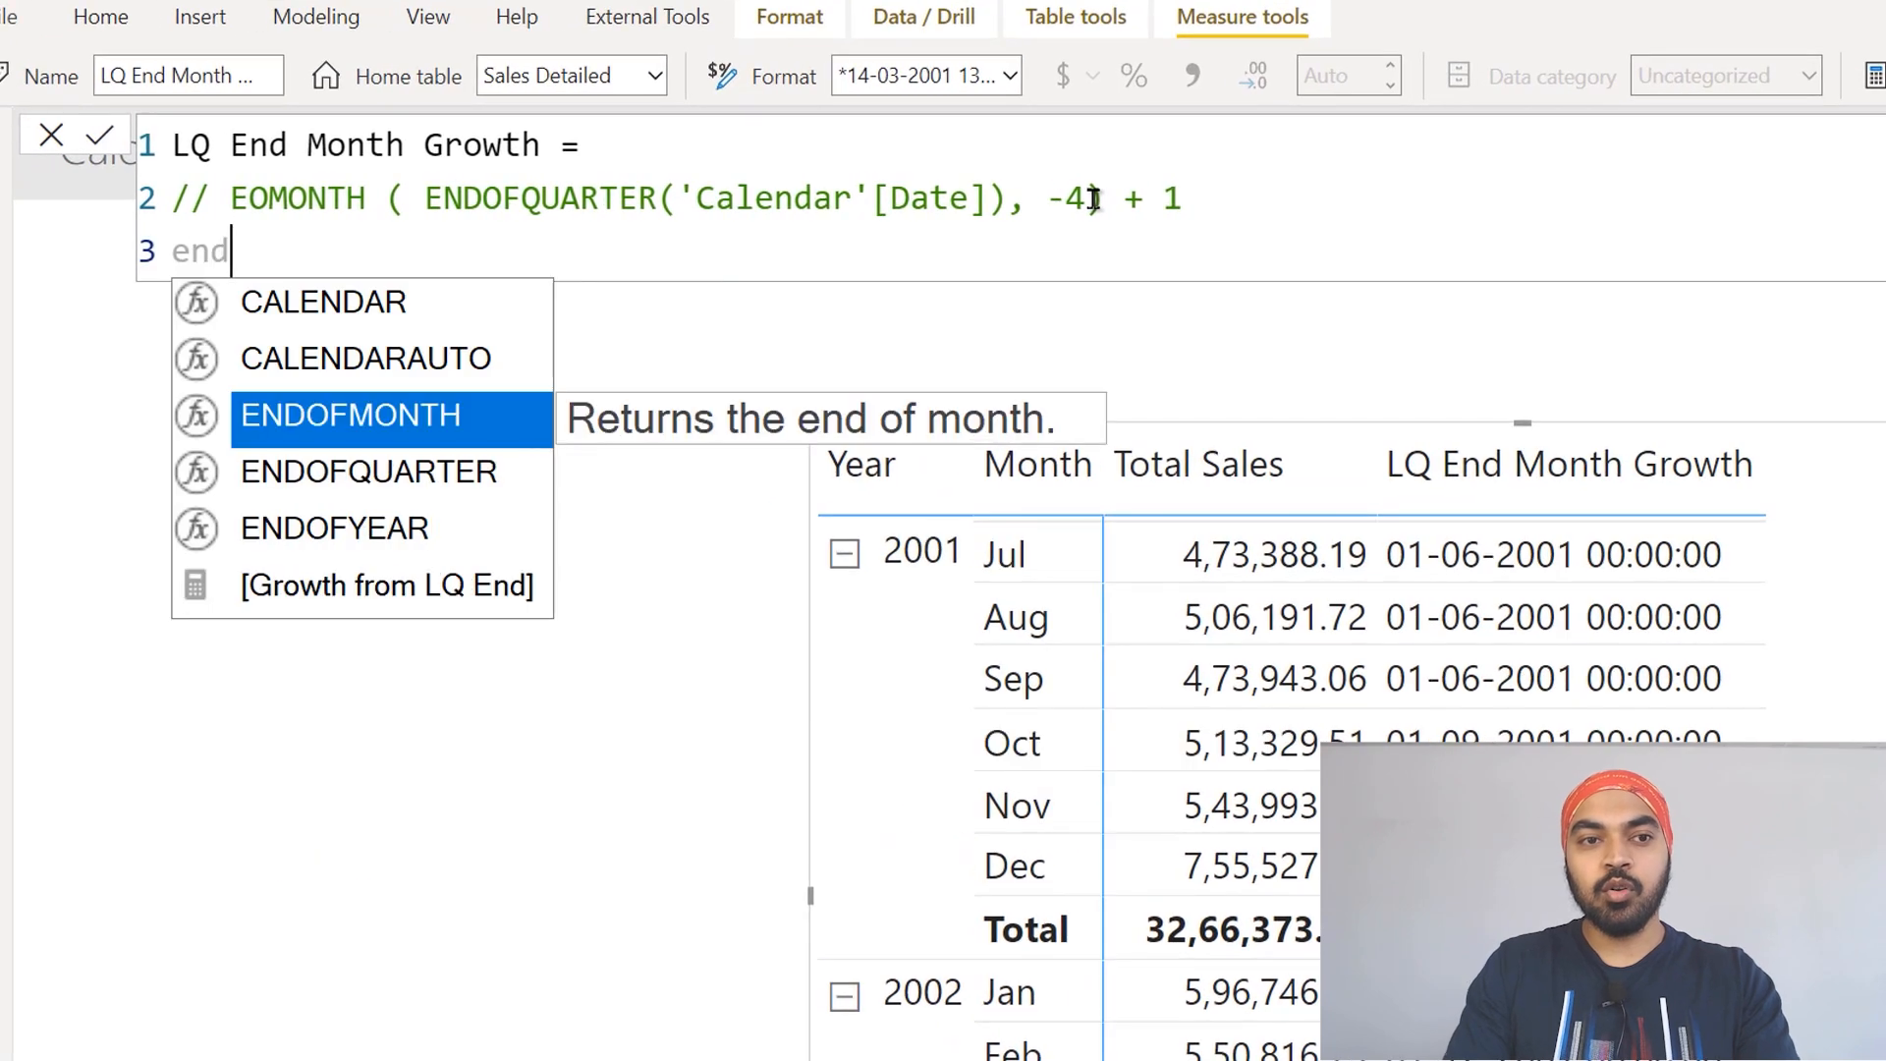
key(Down)
key(Tab)
text(cal)
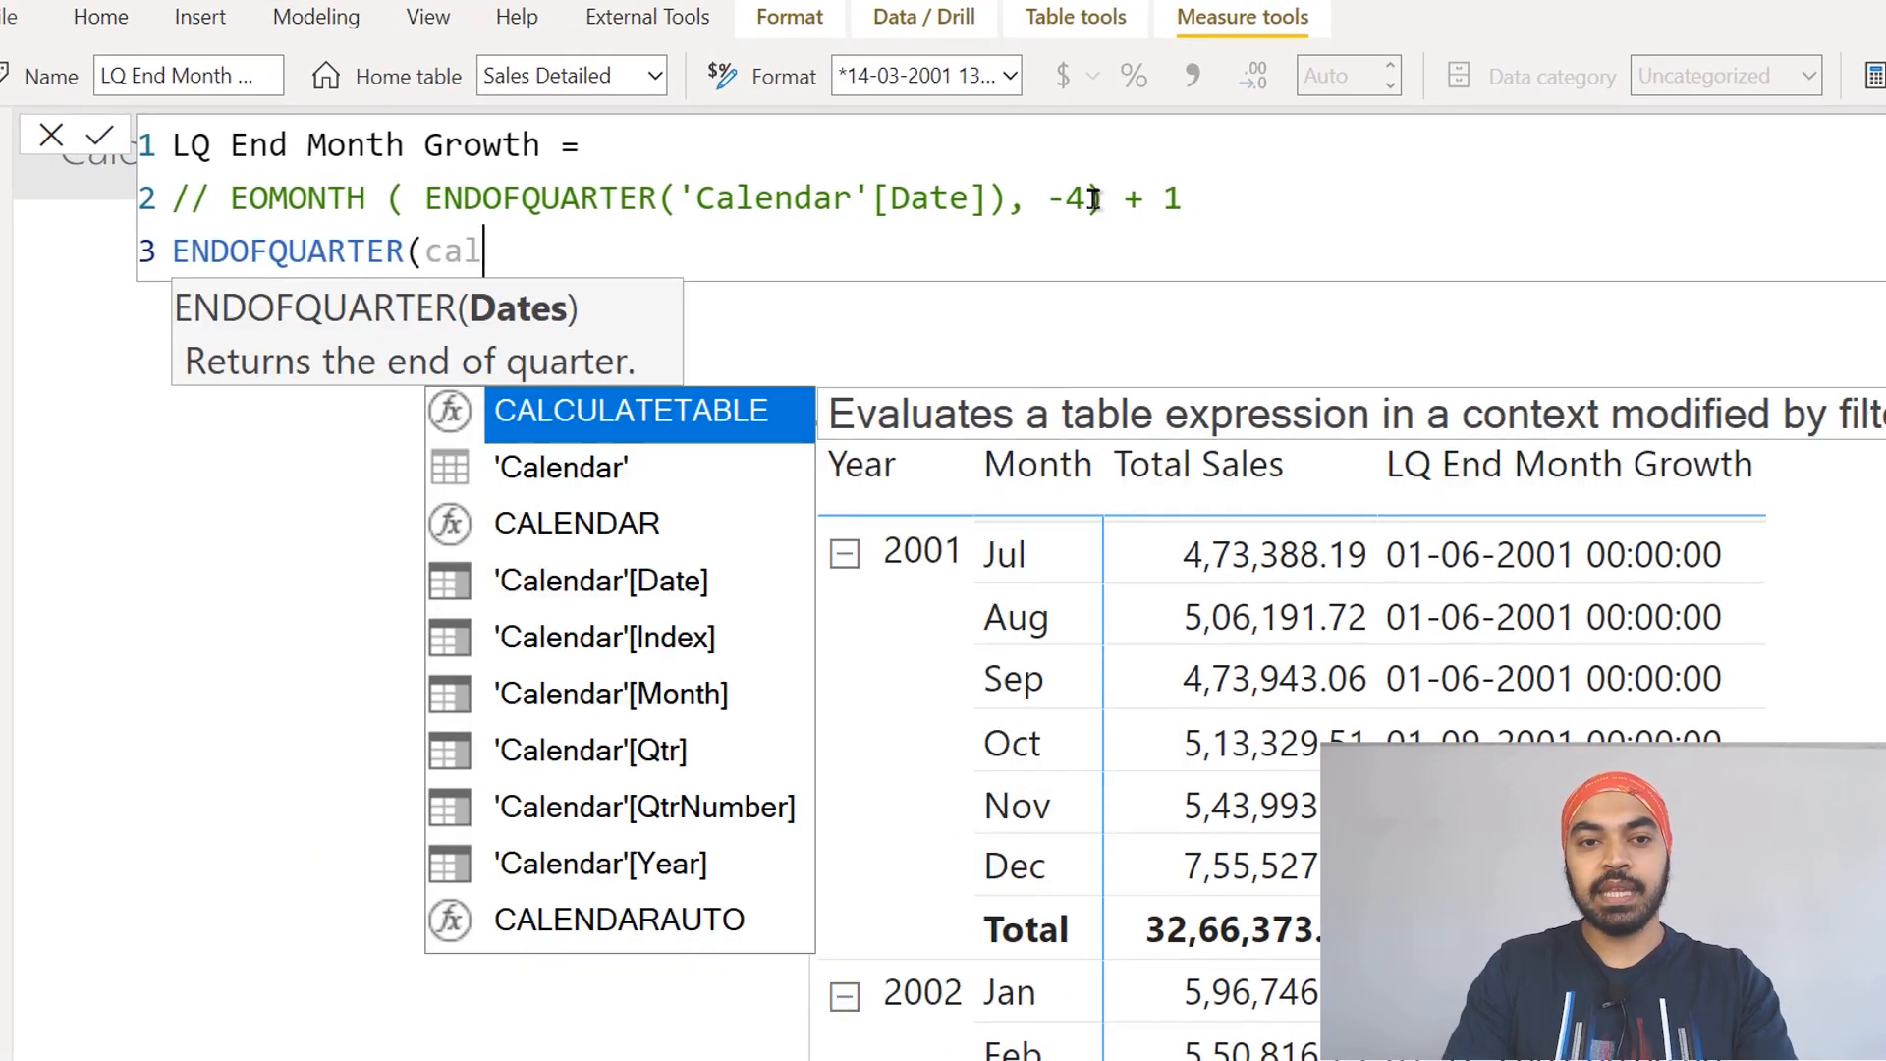
key(Down)
key(Down)
key(Down)
key(Tab)
text())
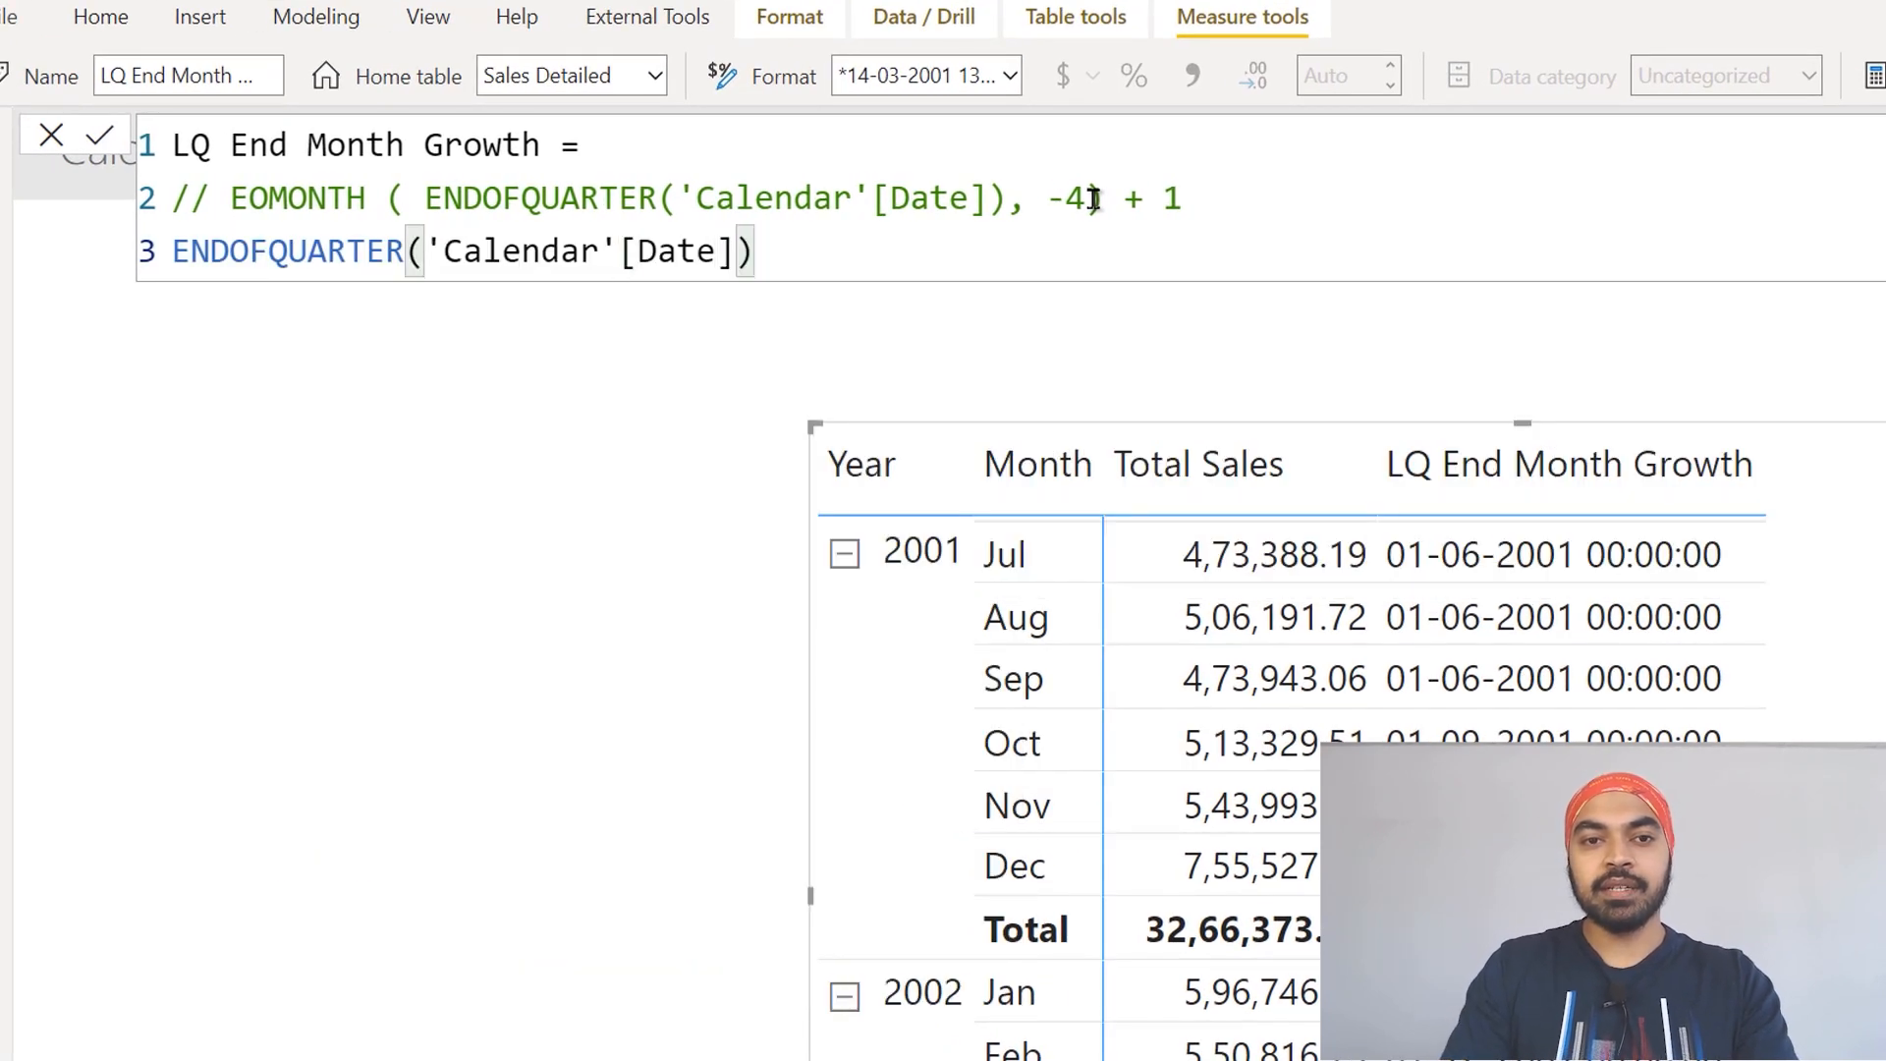
Step: Wrap the new ENDOFQUARTER expression in an EOMONTH function with a months offset of -3 and commit the measure
key(Left)
key(ctrl+Left)
key(ctrl+Left)
key(ctrl+Left)
key(ctrl+Left)
key(ctrl+Left)
key(ctrl+Left)
key(ctrl+Left)
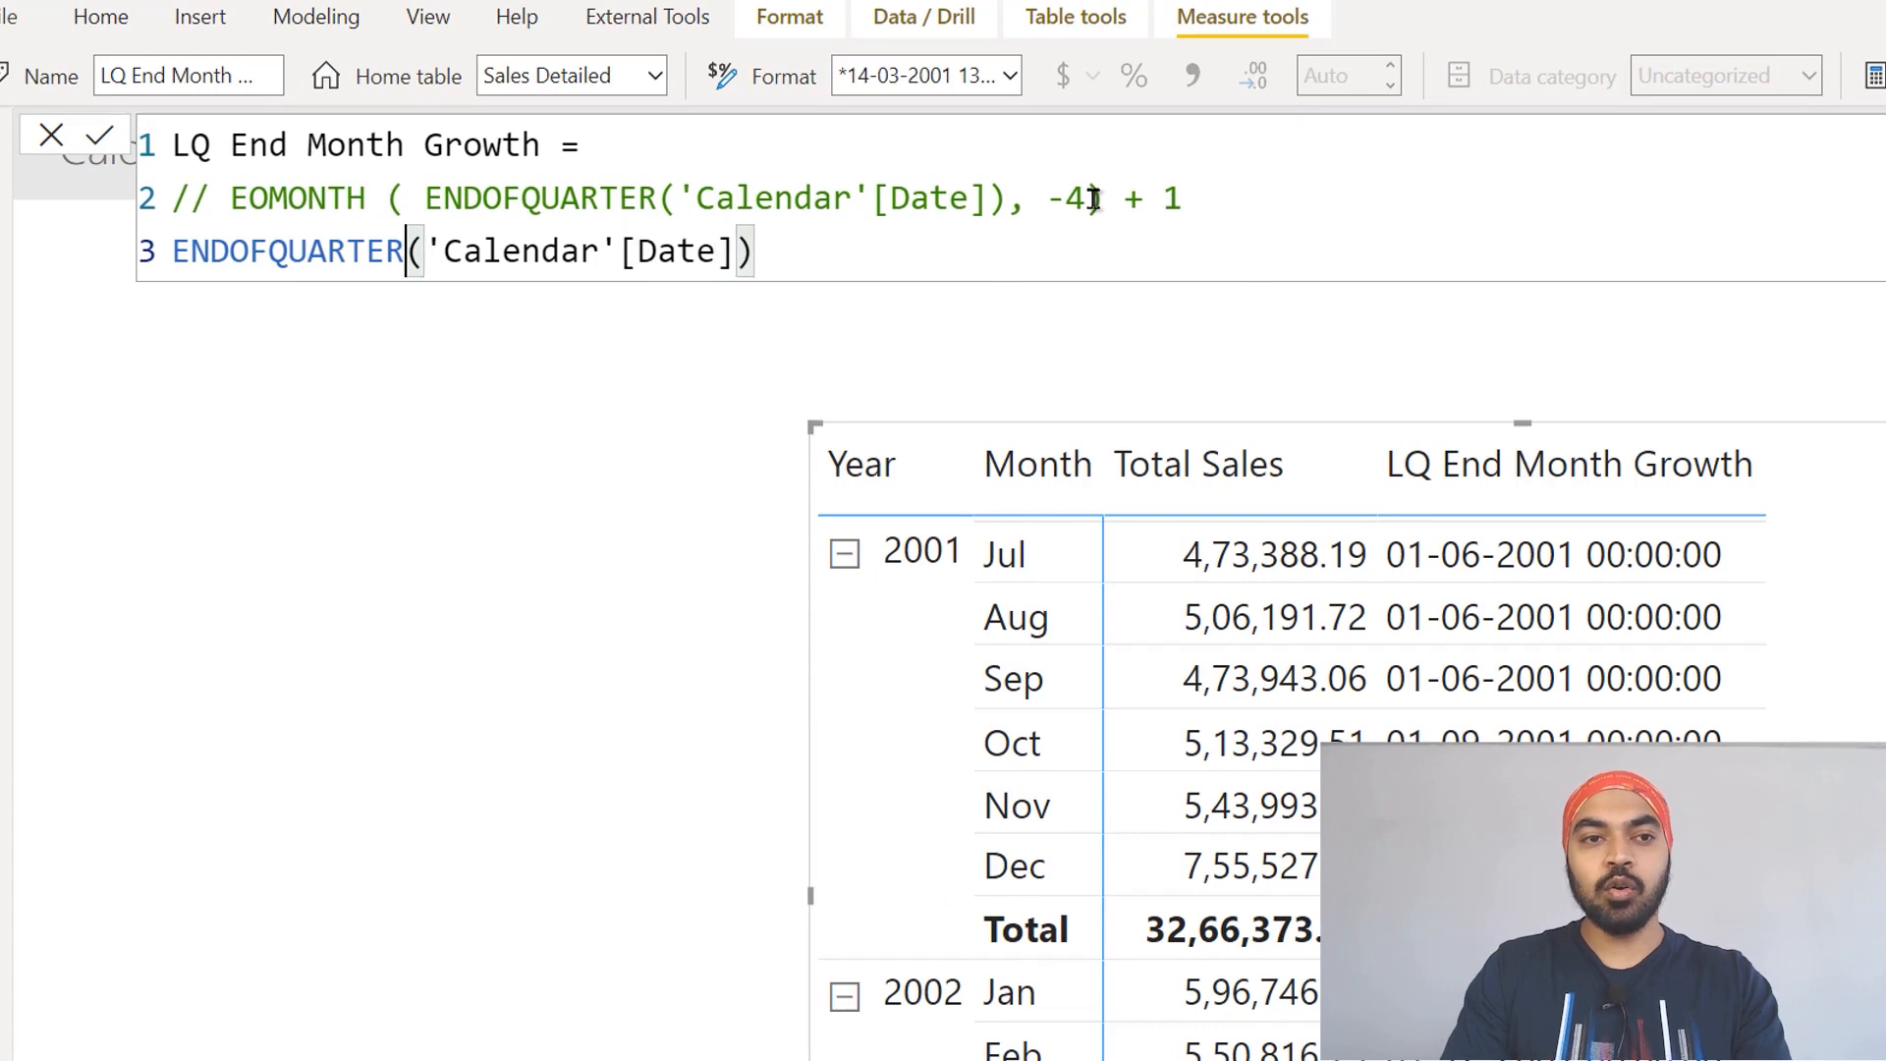
key(ctrl+Right)
key(ctrl+Right)
key(ctrl+Right)
key(ctrl+Left)
key(ctrl+Left)
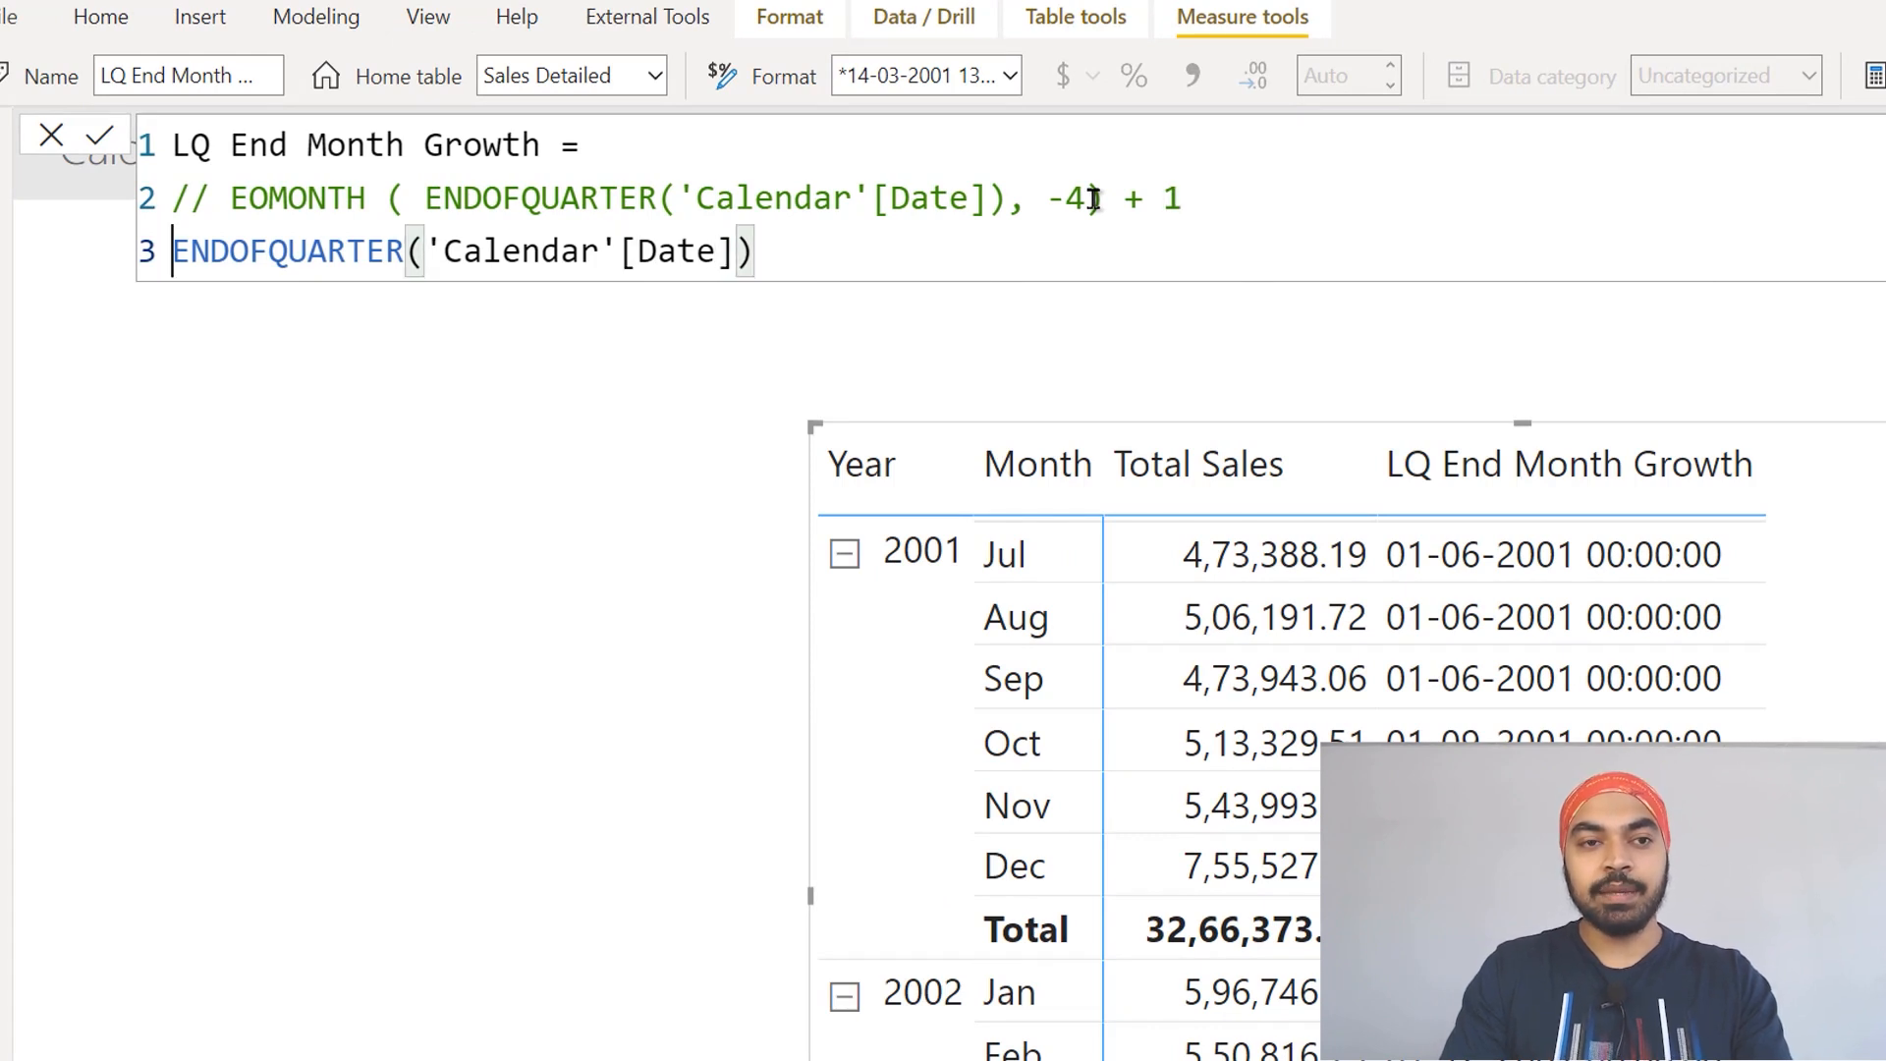
text(eo)
key(Tab)
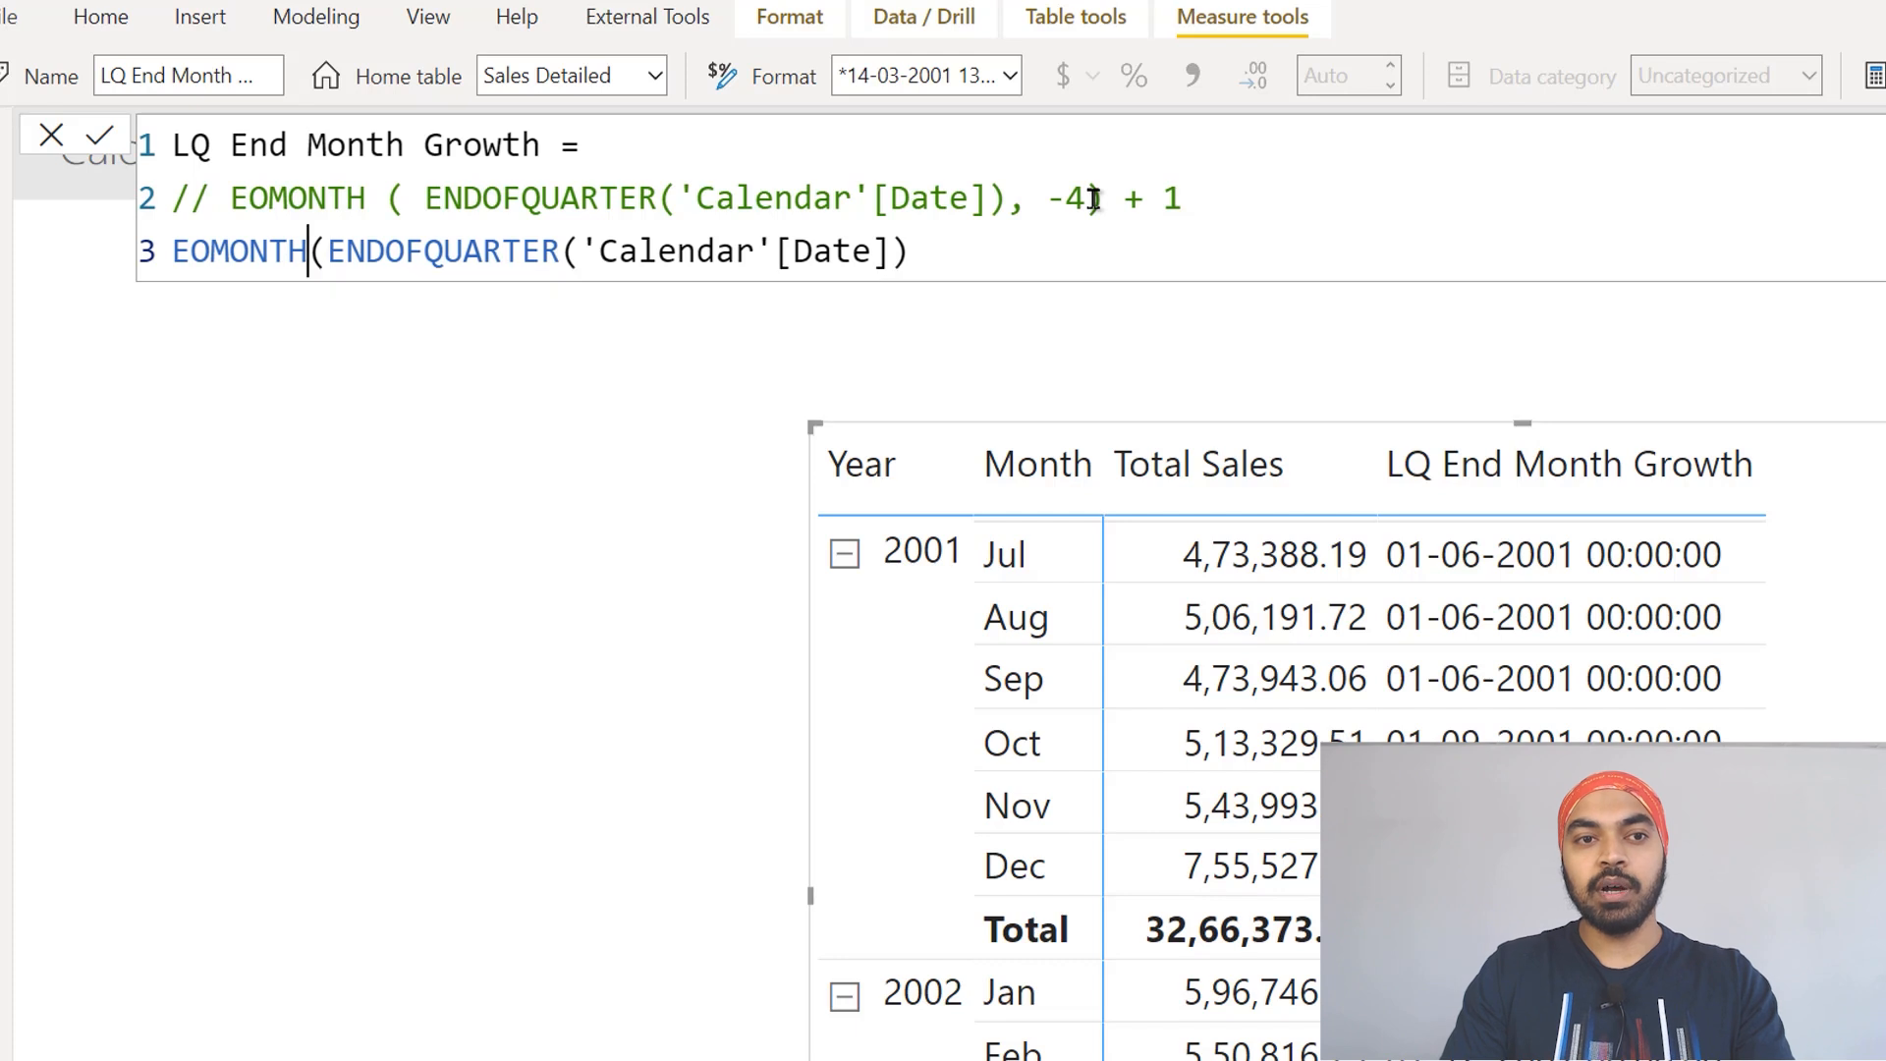
key(BackSpace)
text(()
key(ctrl+Right)
key(ctrl+Right)
key(ctrl+Right)
key(ctrl+Right)
key(ctrl+Right)
key(ctrl+Right)
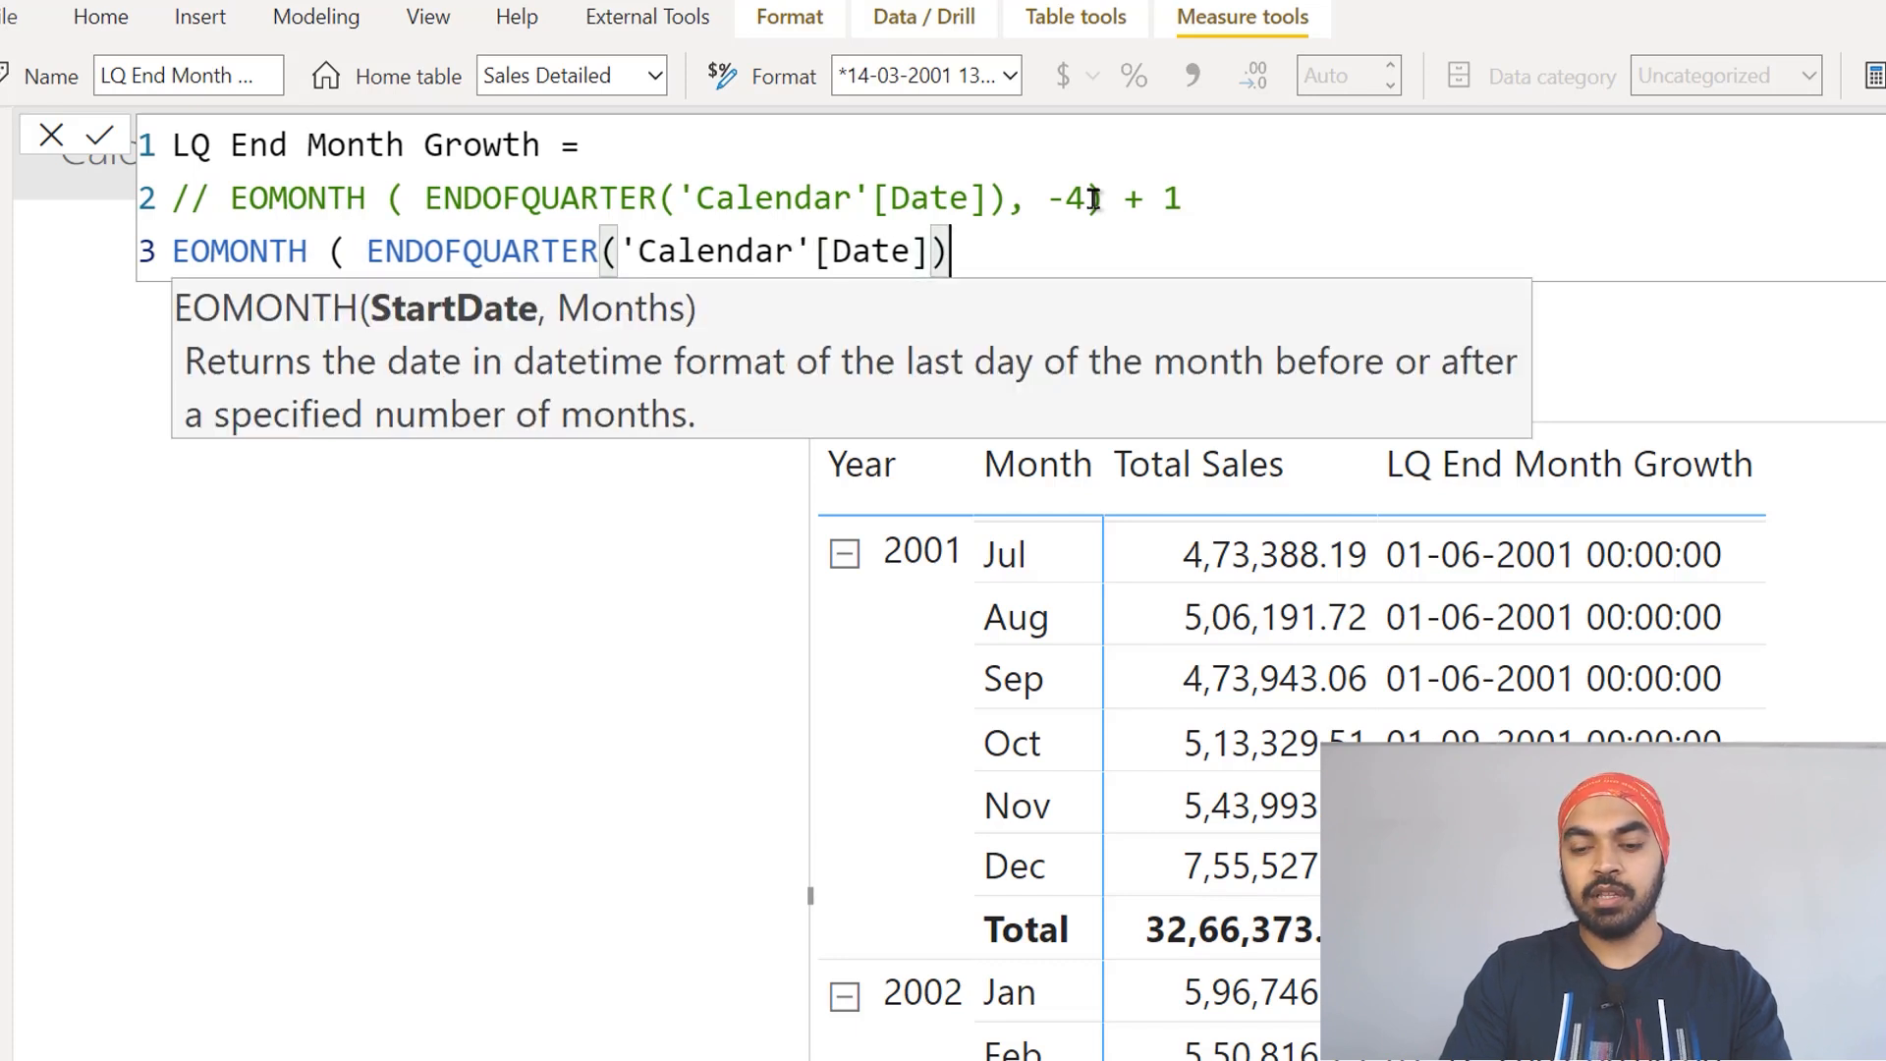
text(, -3))
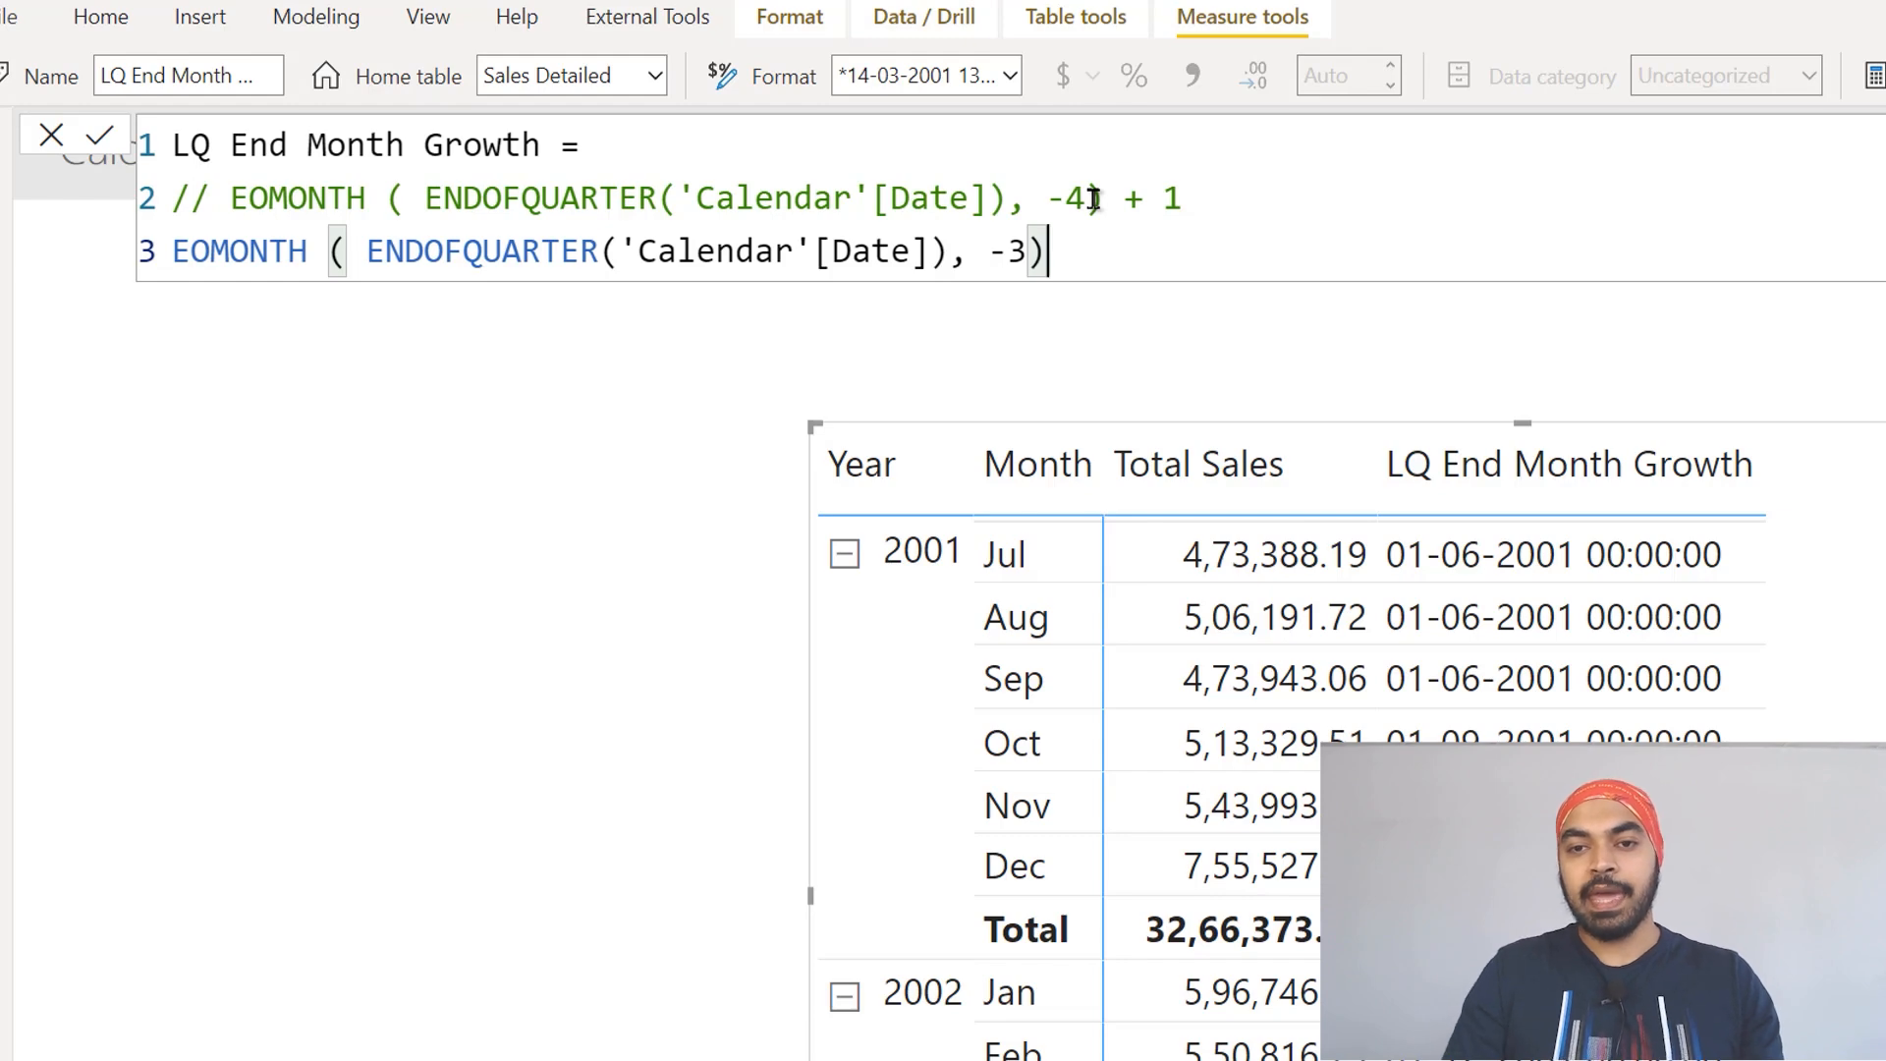
key(Return)
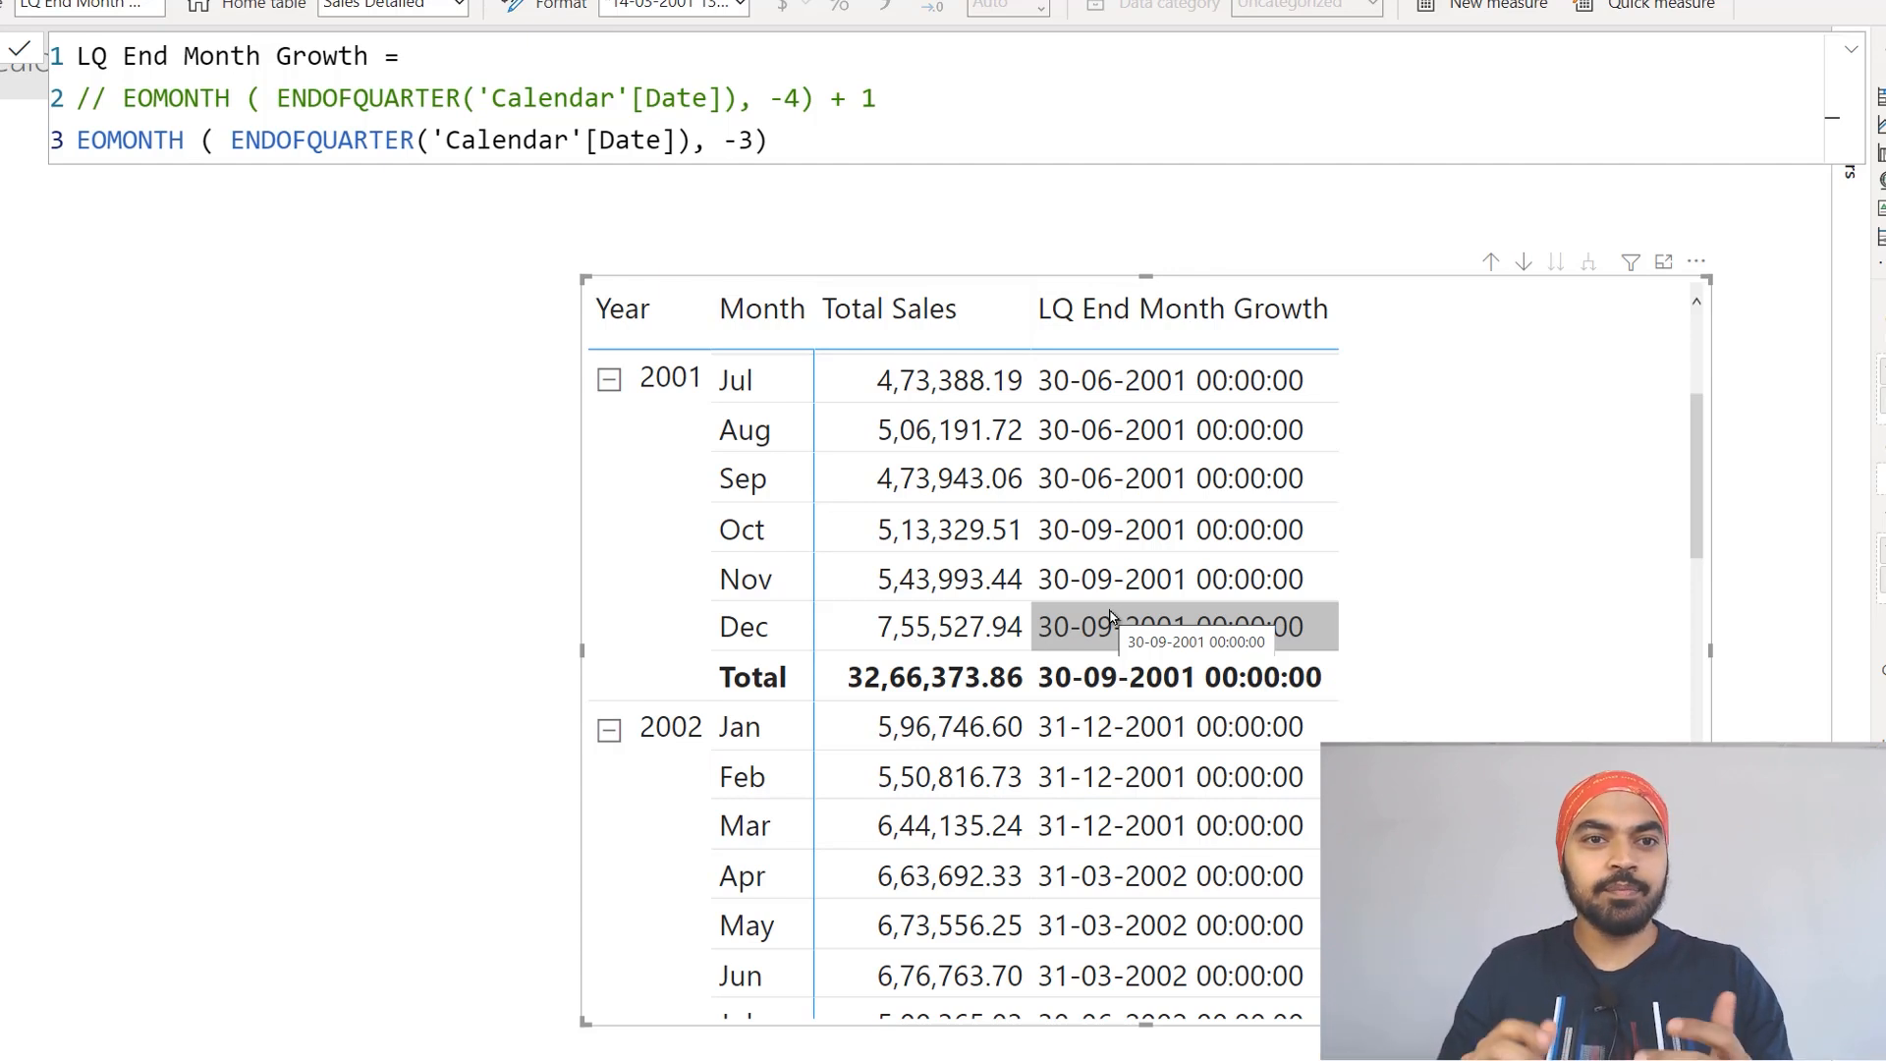
Step: Uncomment the first EOMONTH line and start a DATESBETWEEN function before it with 'Calendar'[Date] as its dates argument
click(571, 99)
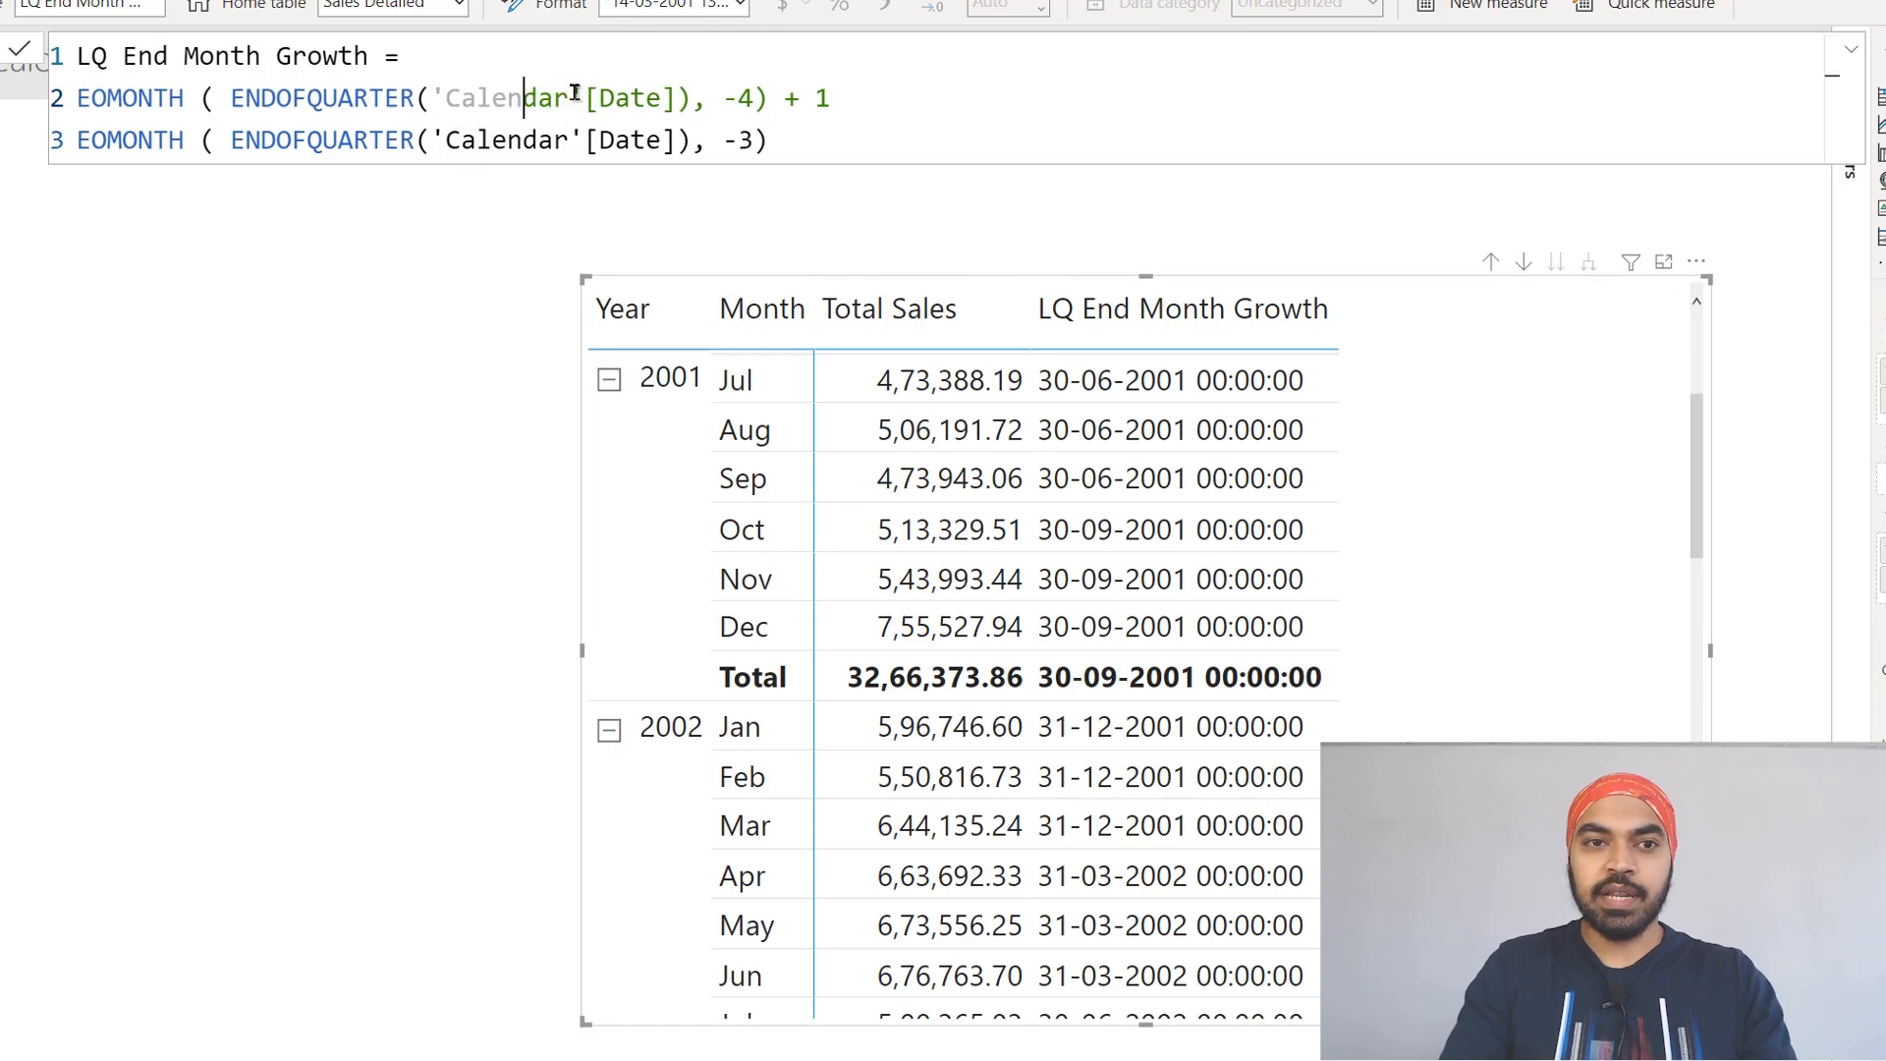
key(ctrl+slash)
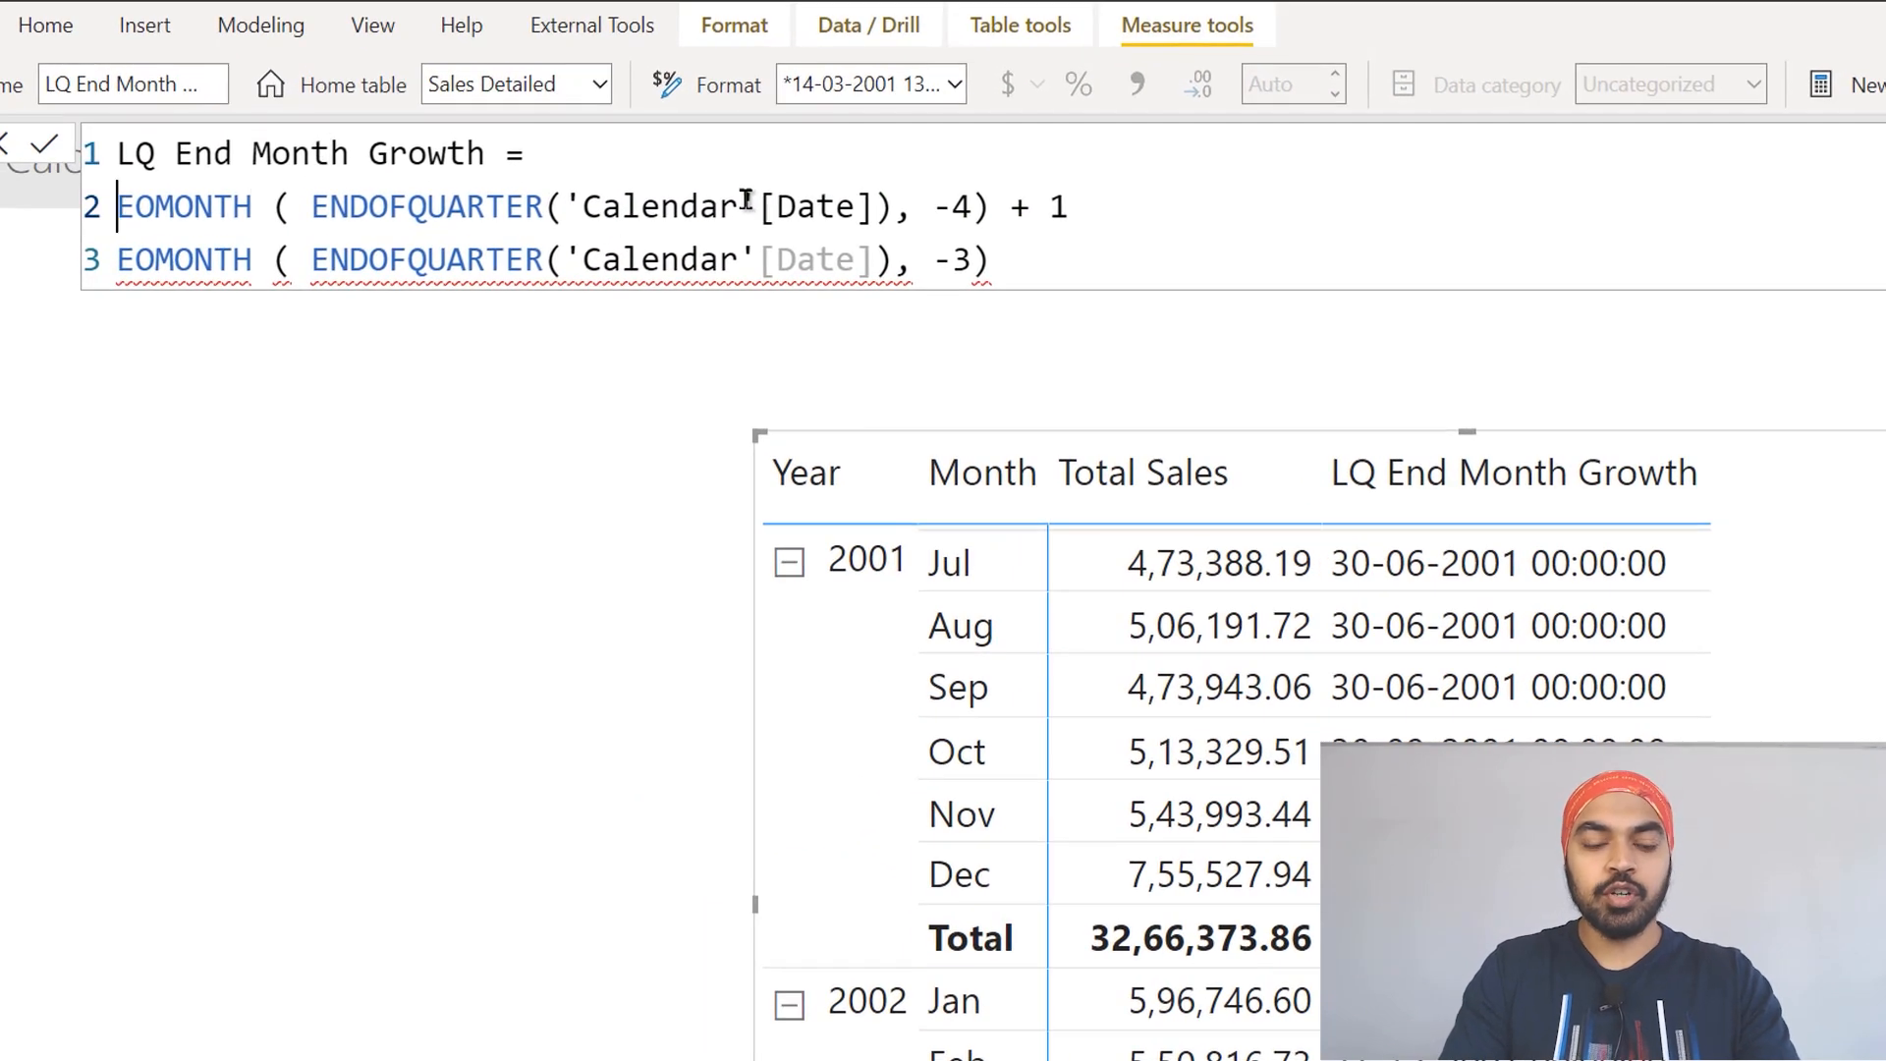
text(dates)
key(Tab)
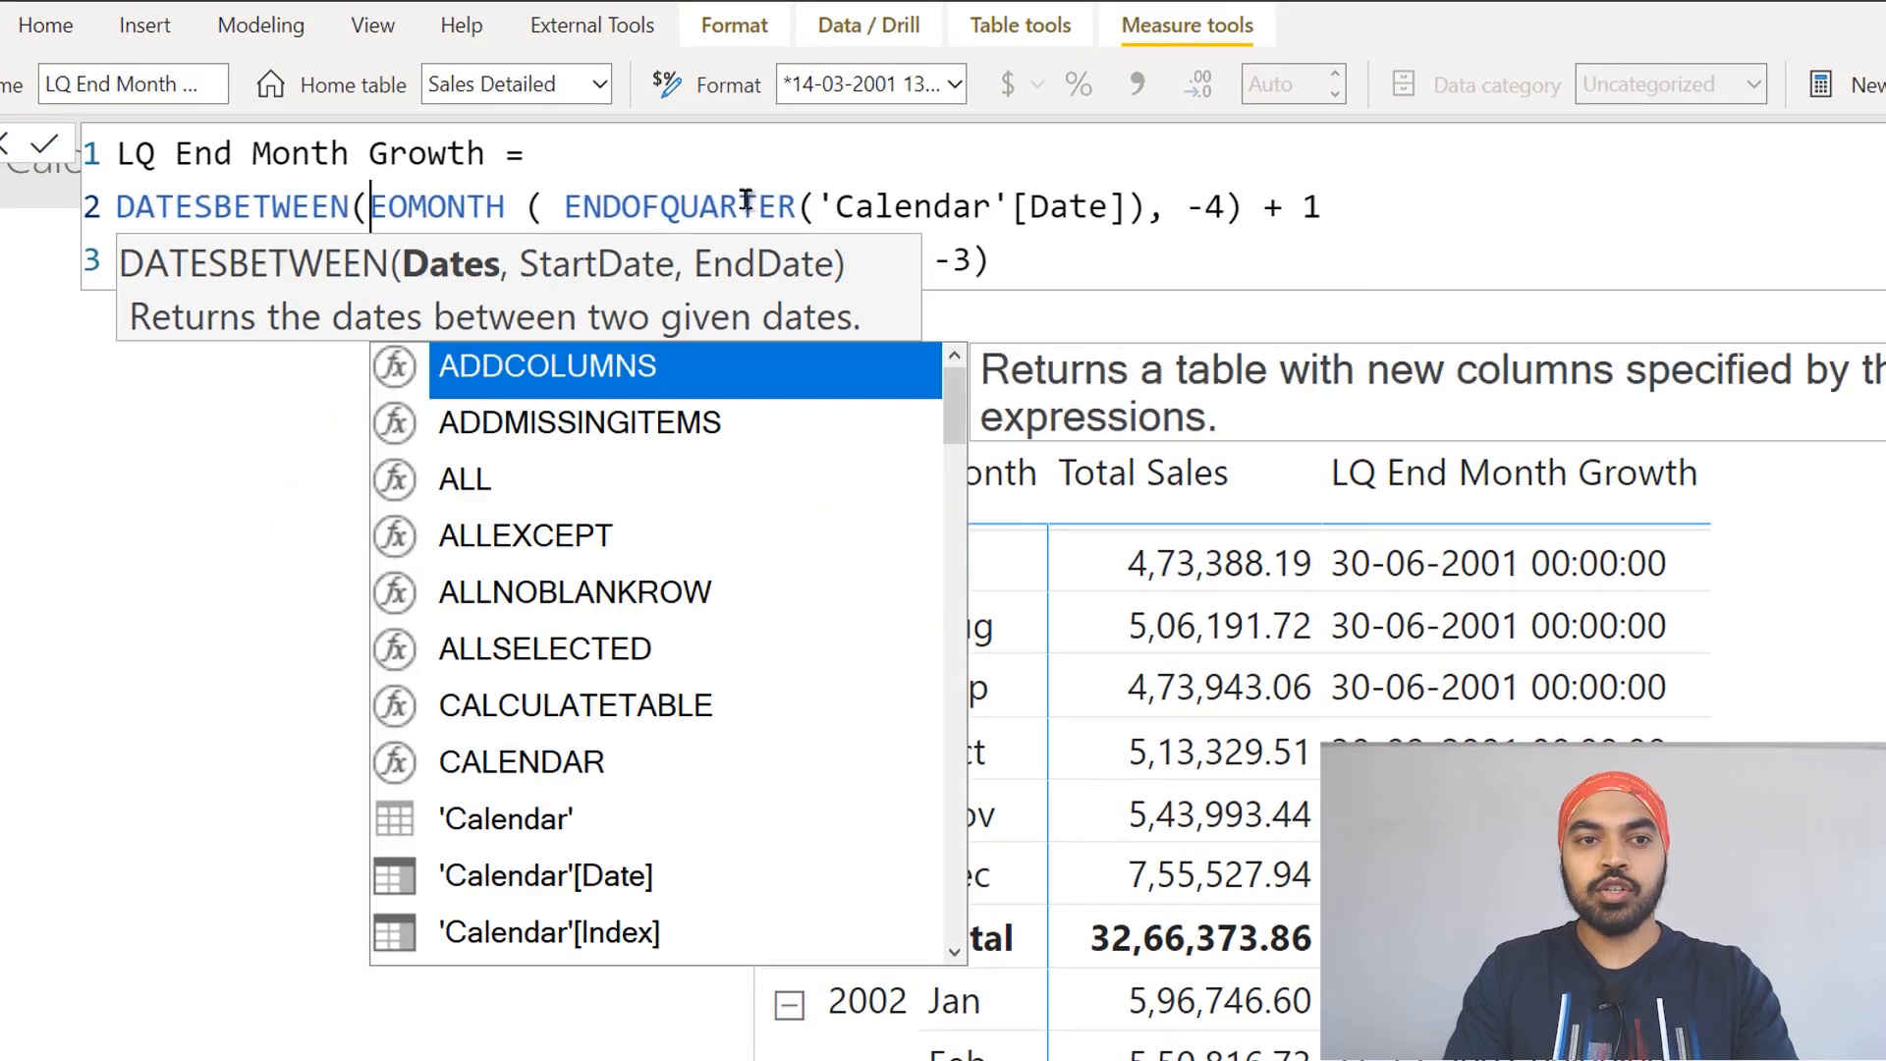
key(shift+Return)
text(cal)
key(Down)
key(Down)
key(Down)
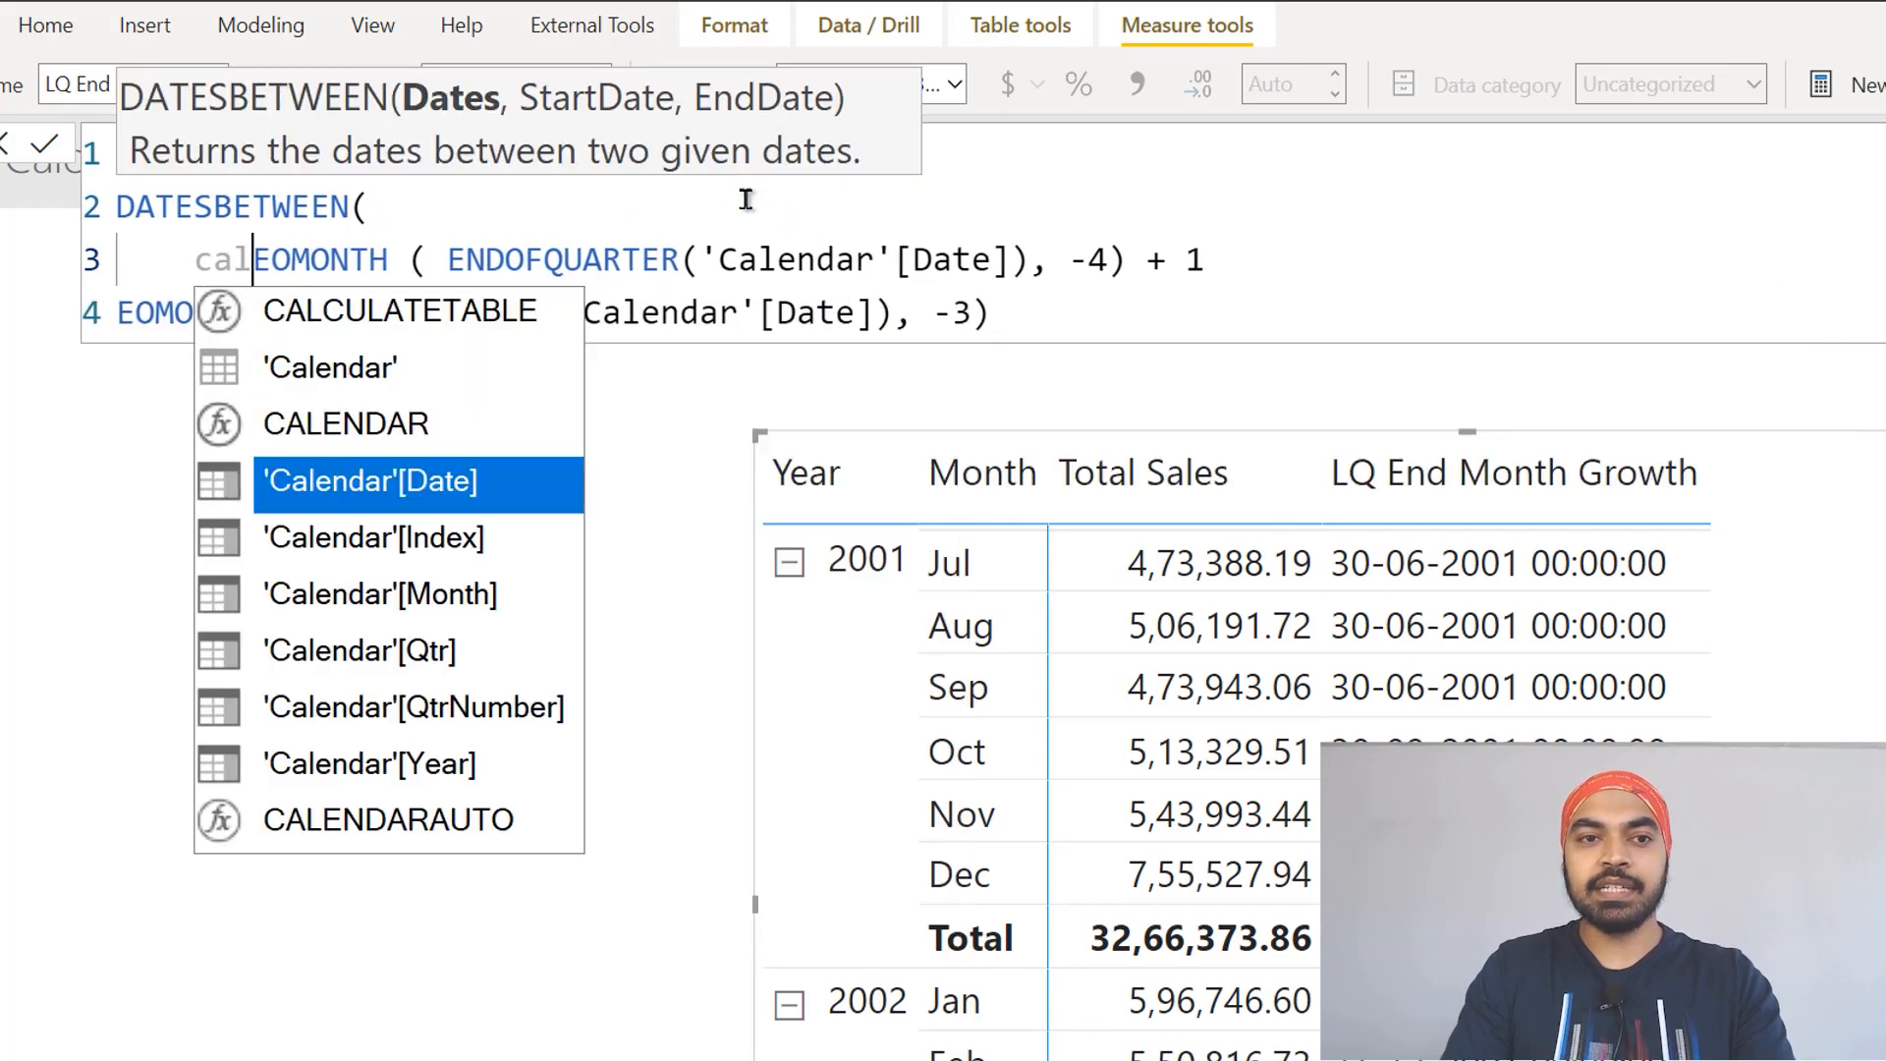
key(Tab)
text(,)
key(shift+Return)
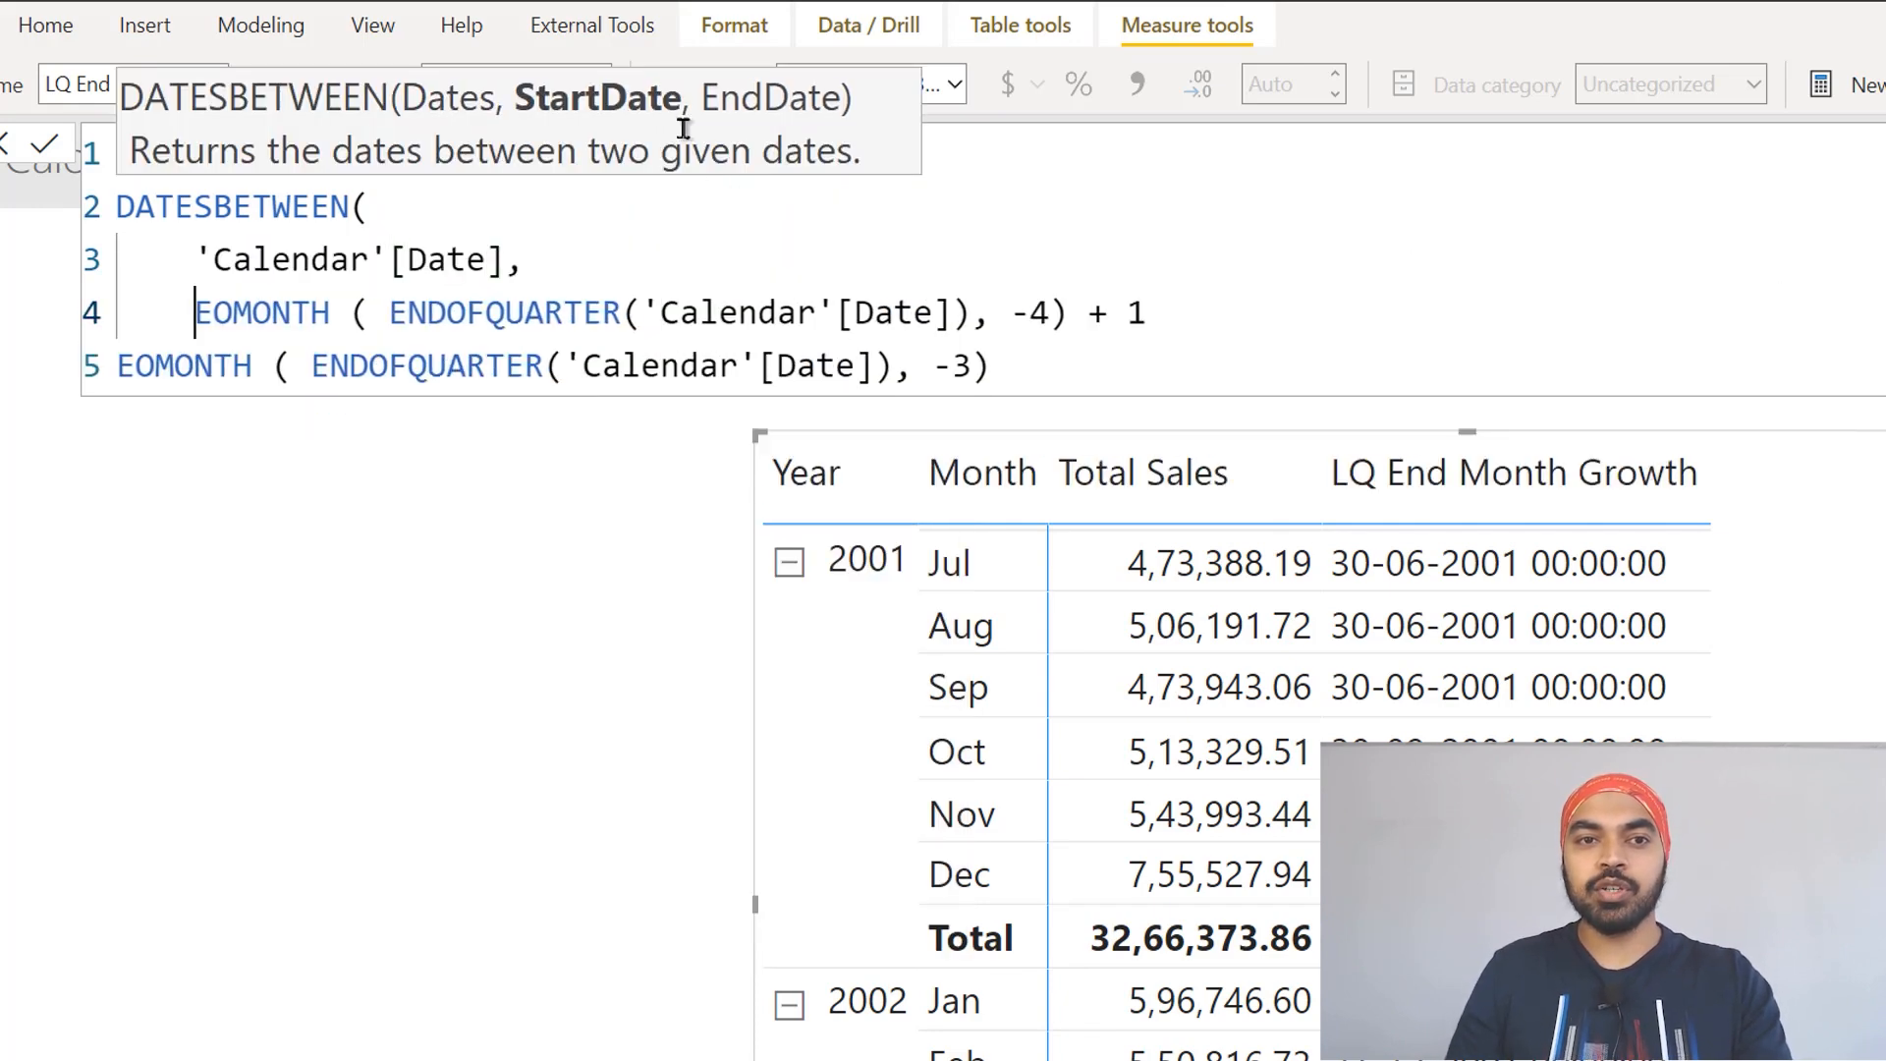
Step: Complete DATESBETWEEN with the -4 EOMONTH line as start date and the indented -3 EOMONTH line as end date, and commit the measure
drag(275, 312, 915, 315)
click(1249, 326)
text(,)
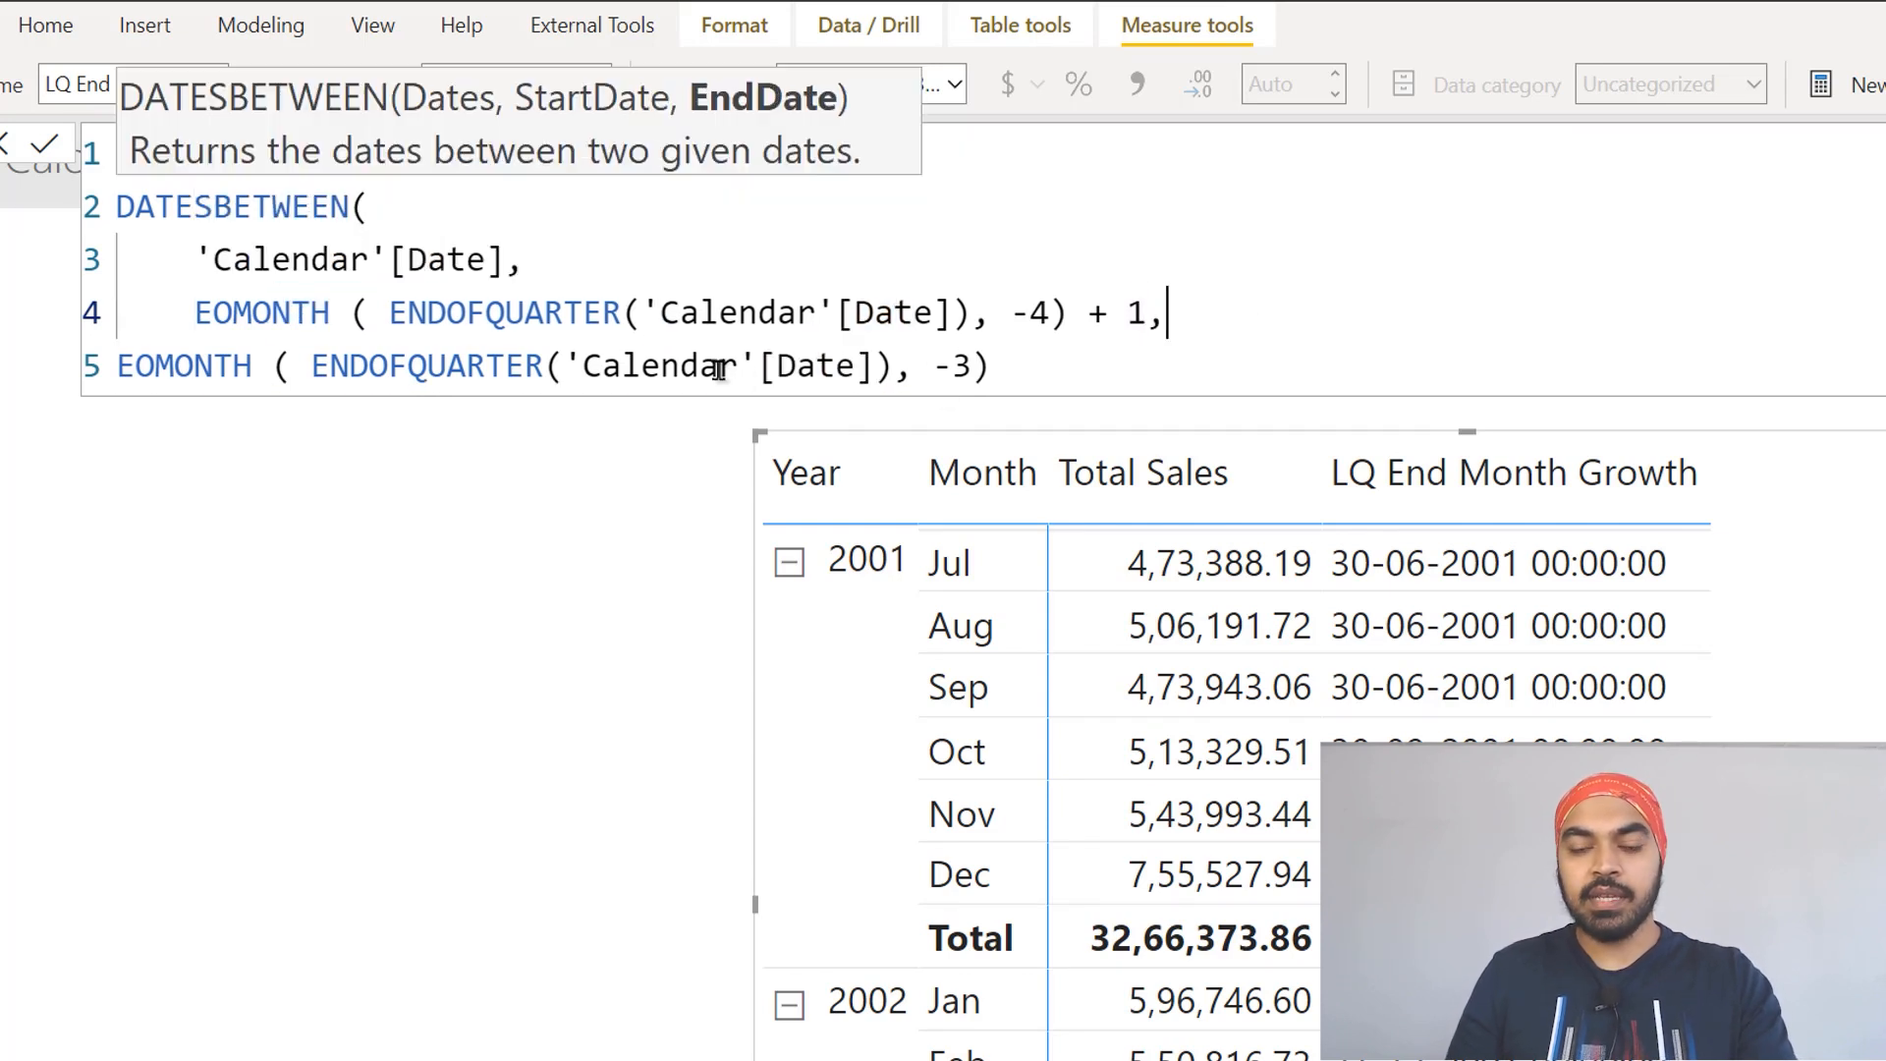
click(720, 369)
key(ctrl+])
key(ctrl+Right)
key(ctrl+Right)
key(ctrl+Right)
key(ctrl+Right)
key(ctrl+Right)
key(ctrl+Right)
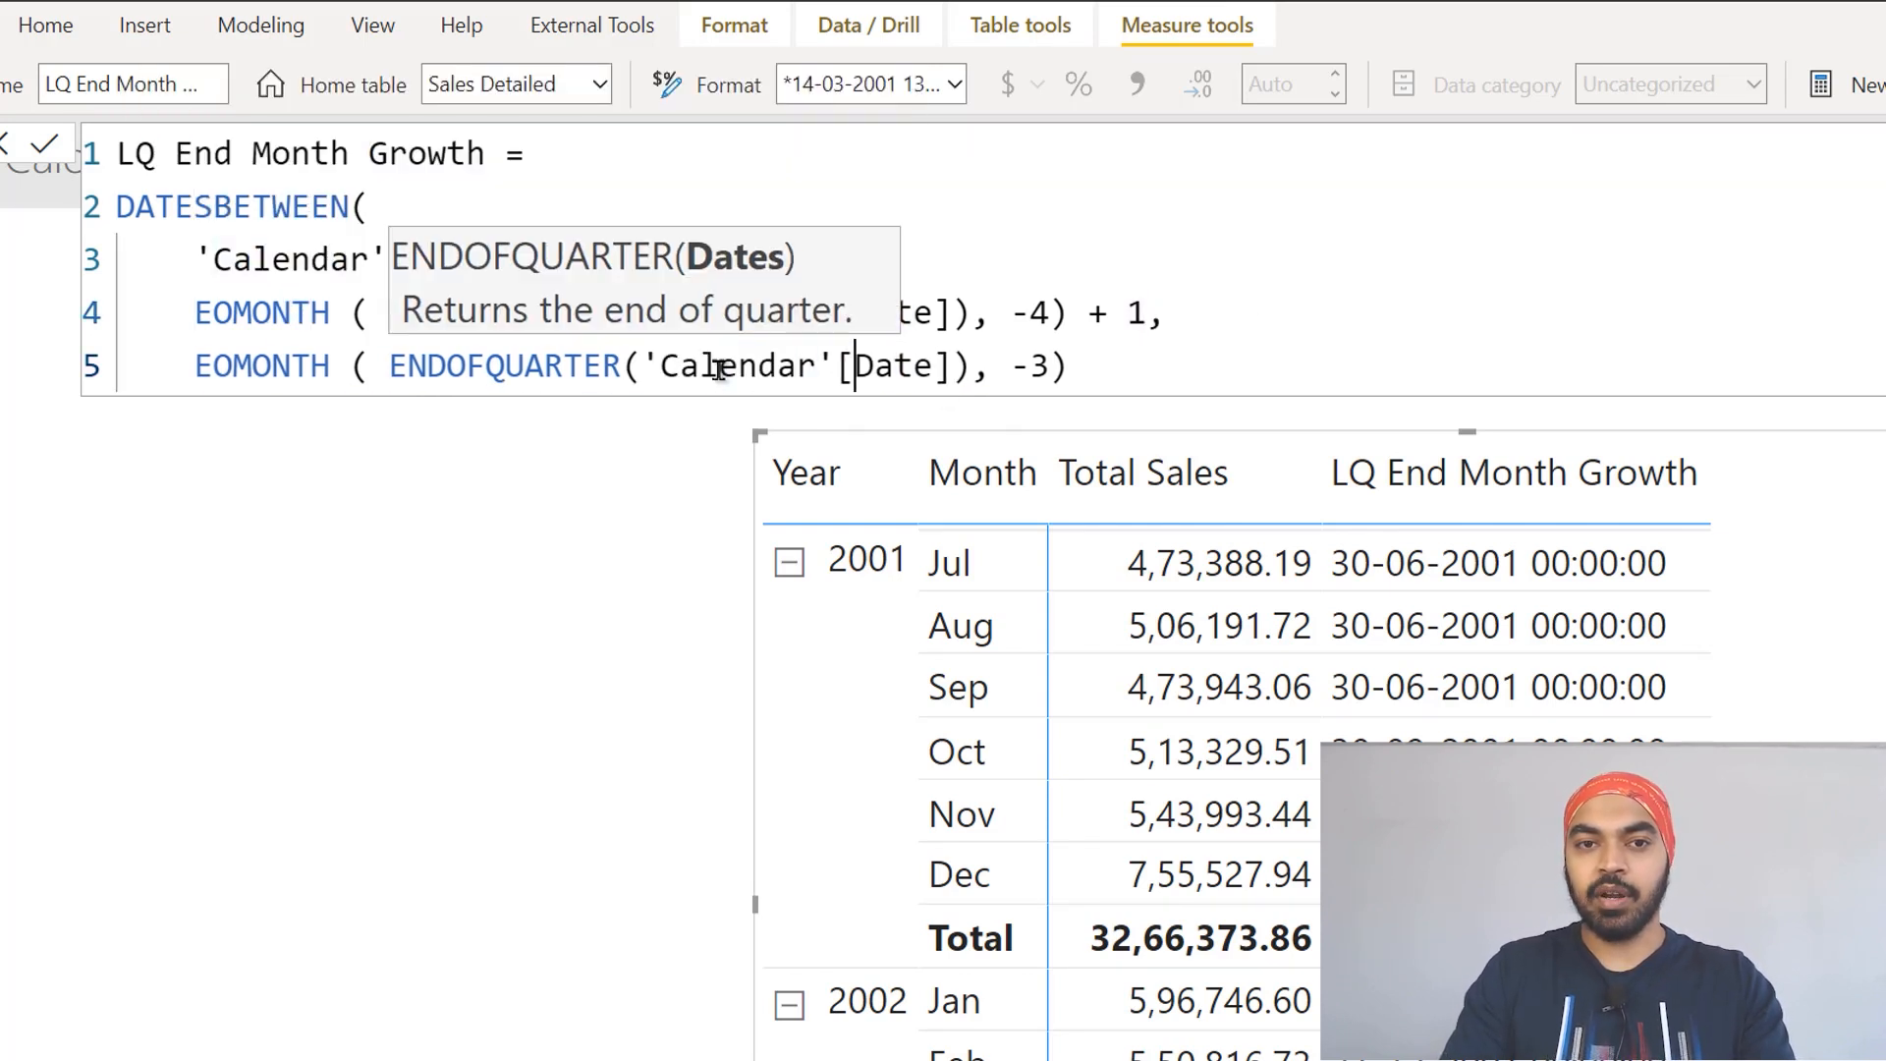
key(Return)
text())
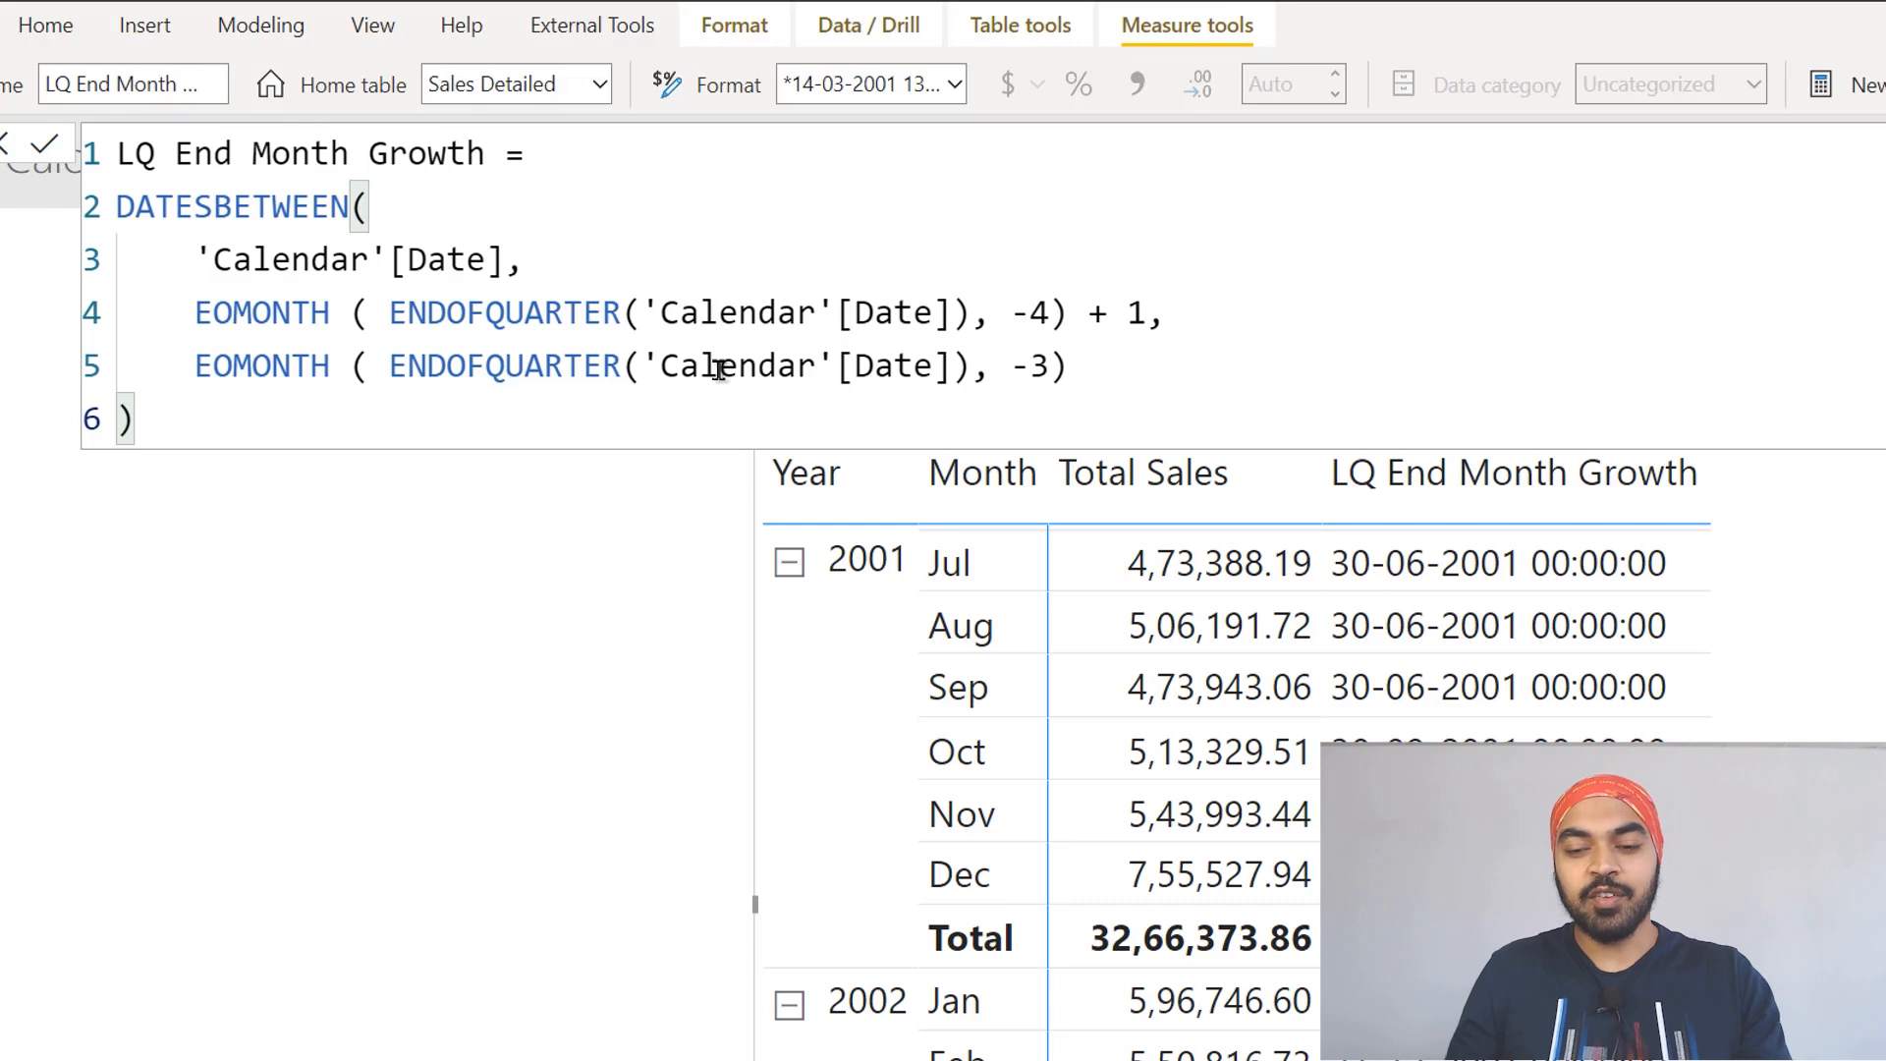
key(Return)
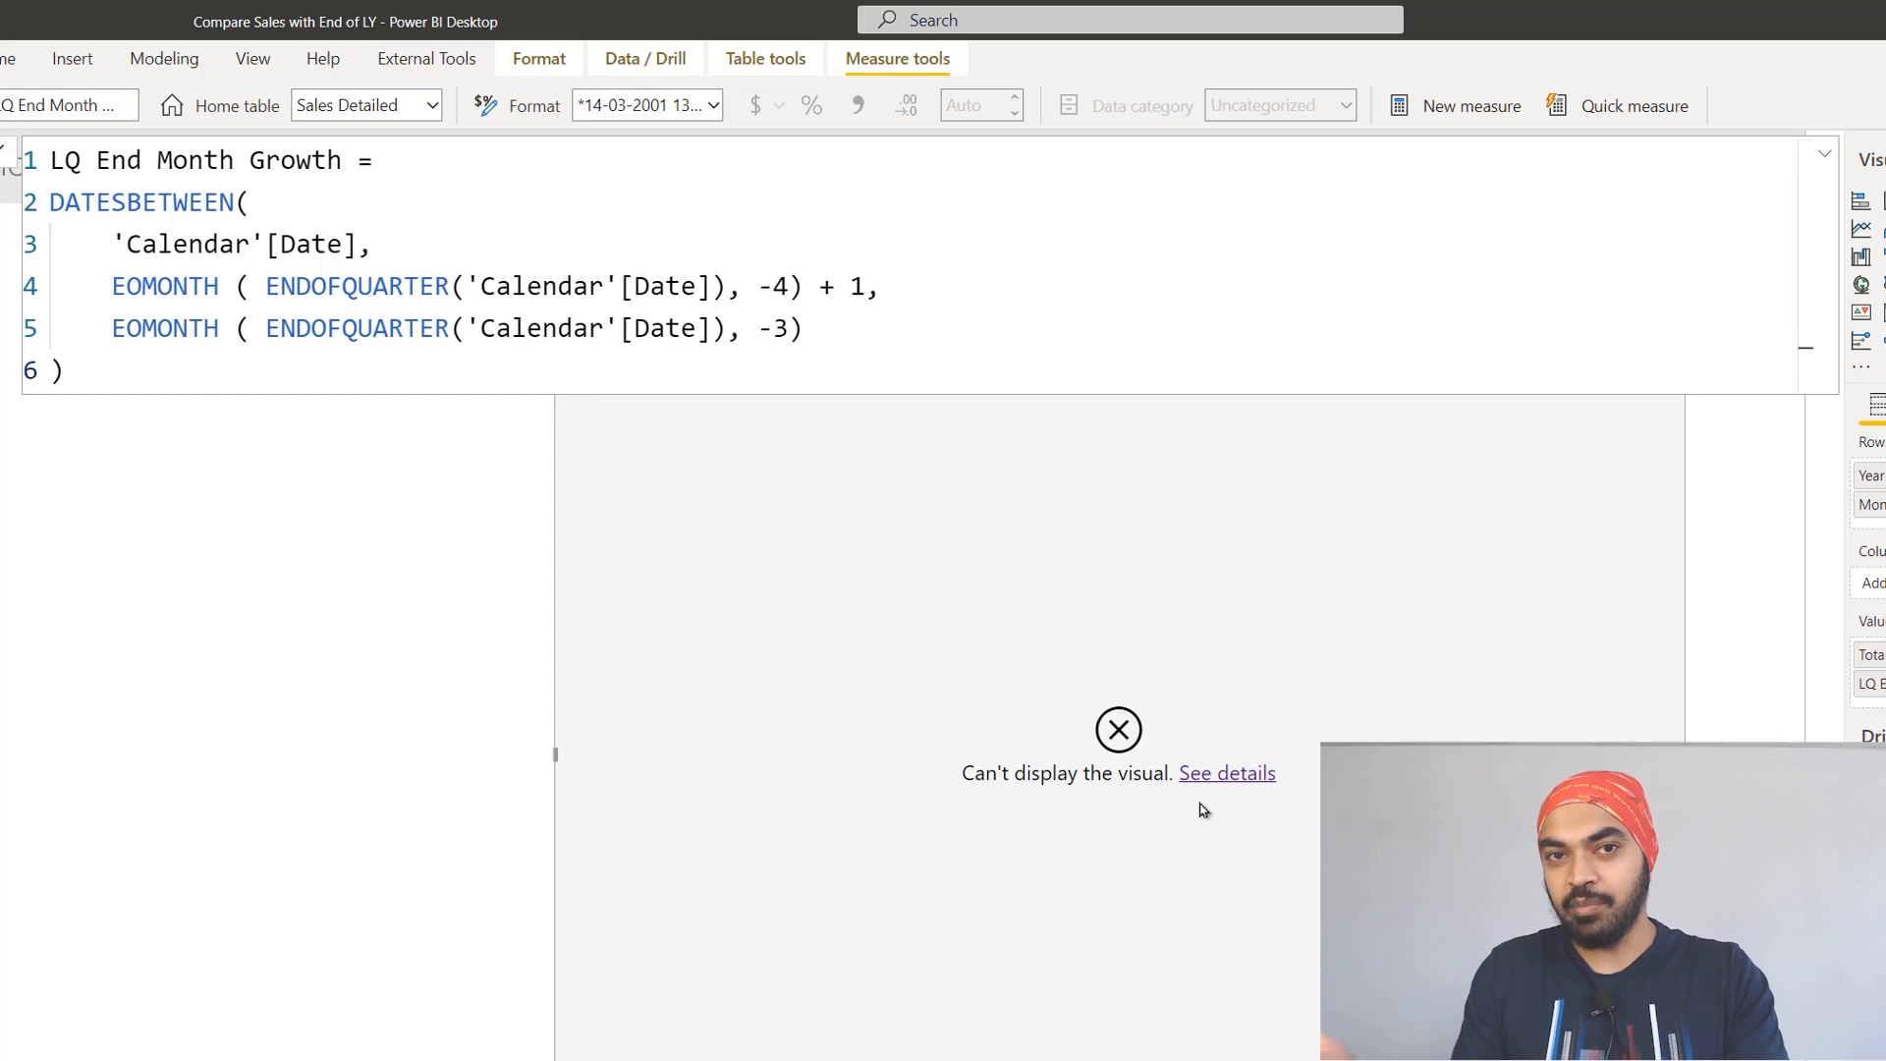
Step: Start a CALCULATE function above DATESBETWEEN in the LQ End Month Growth formula with [Total Sales] as its expression
click(438, 163)
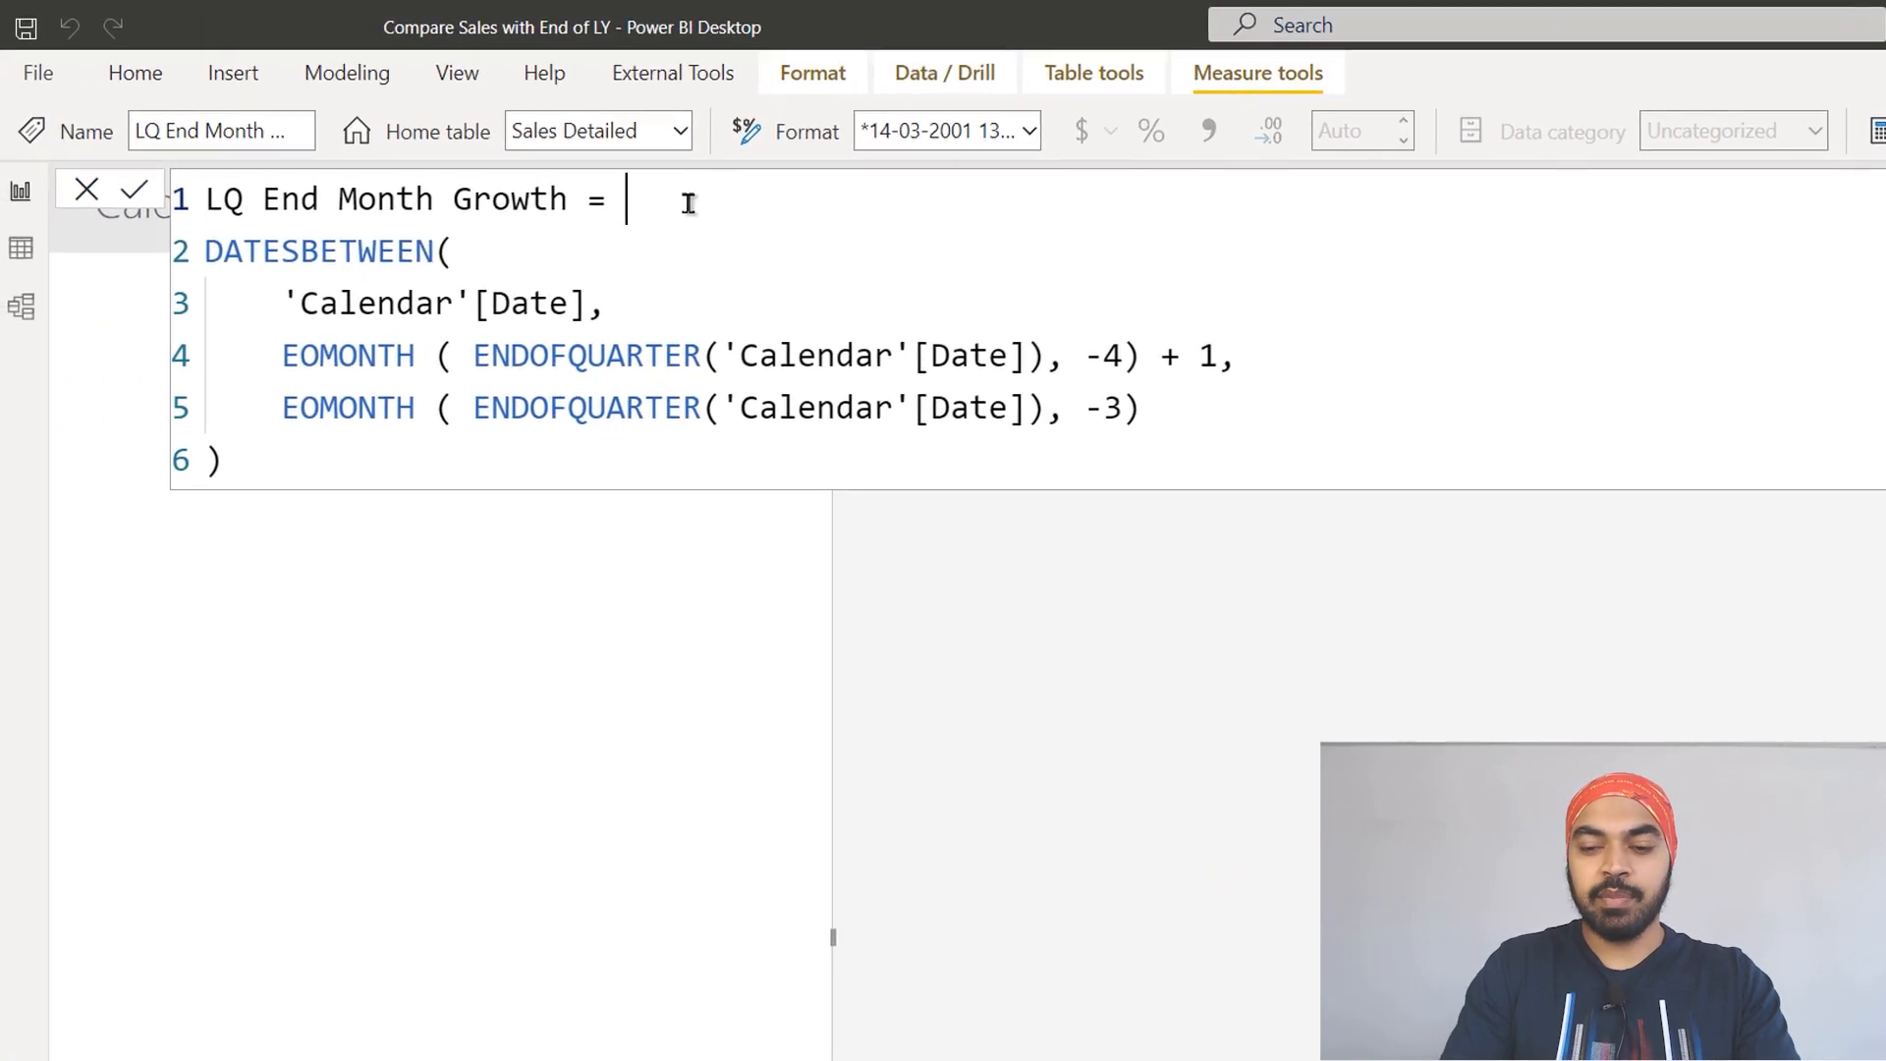
key(Return)
text(cal)
key(Tab)
key(Return)
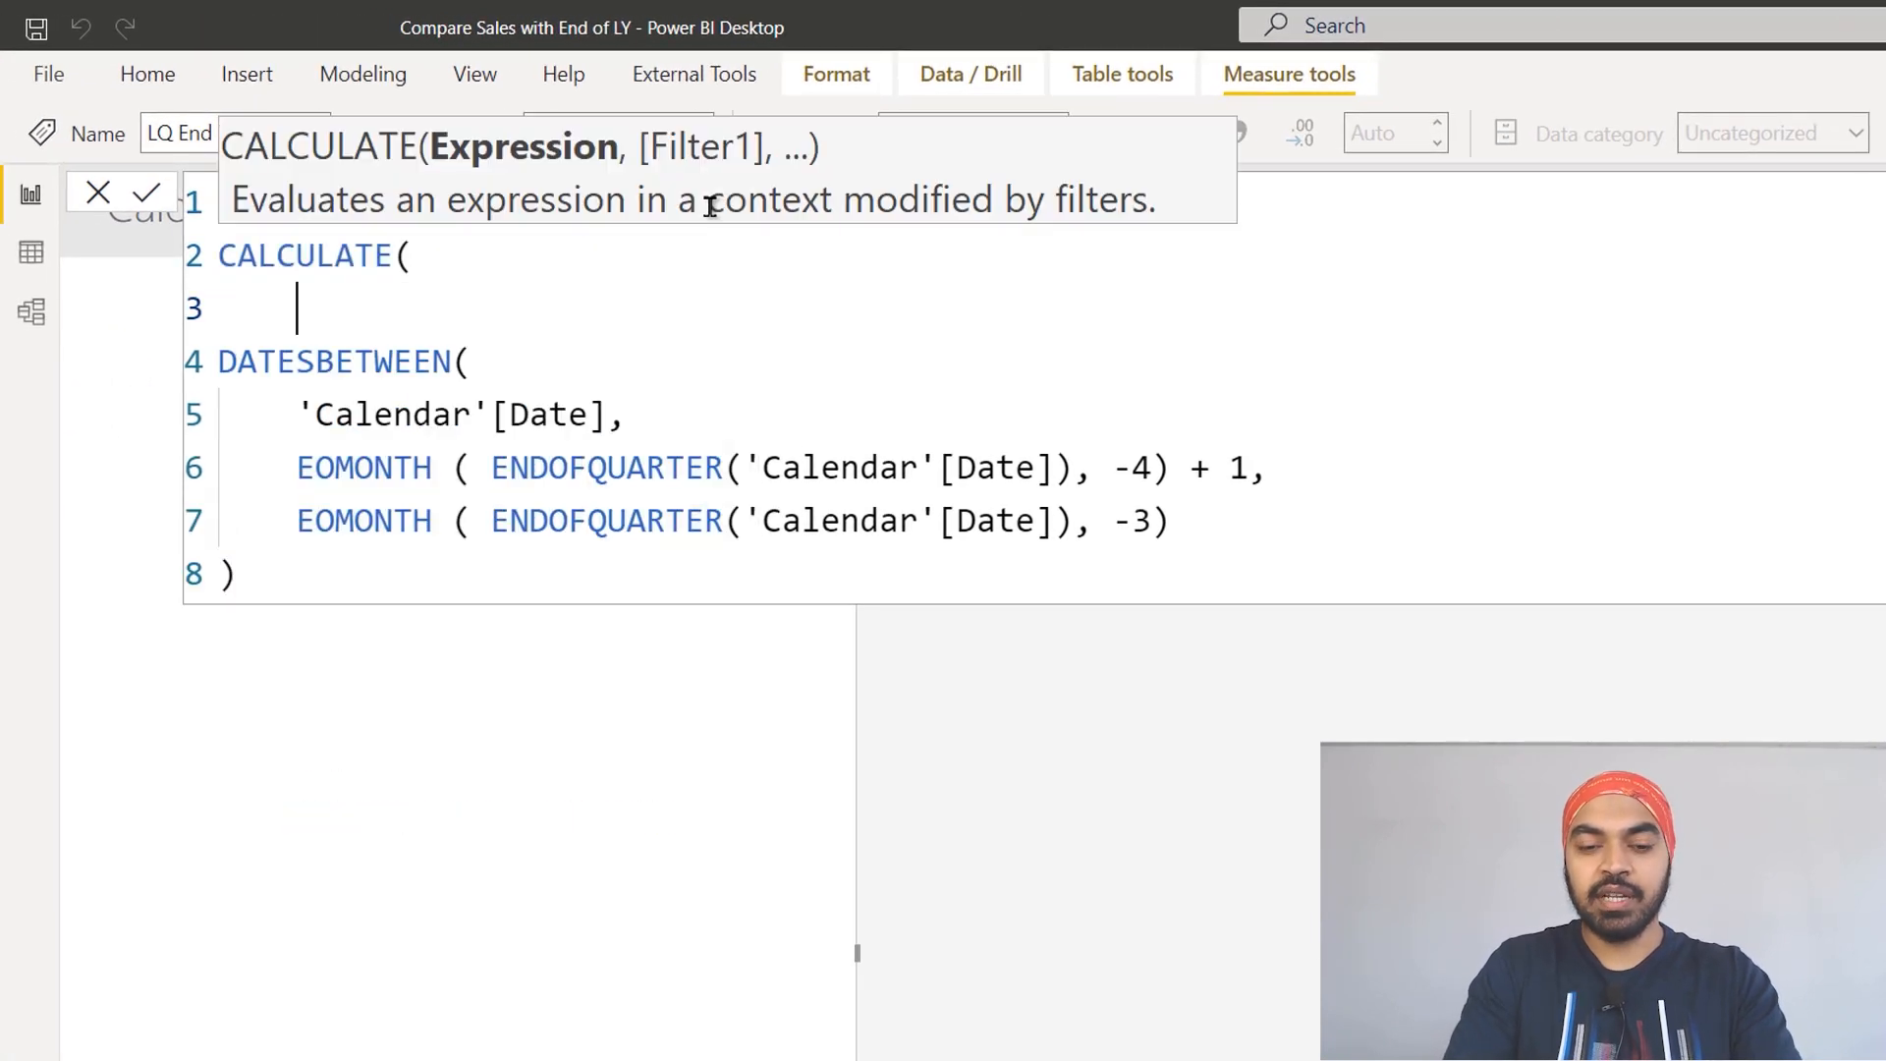
text(tot)
key(Tab)
text(,)
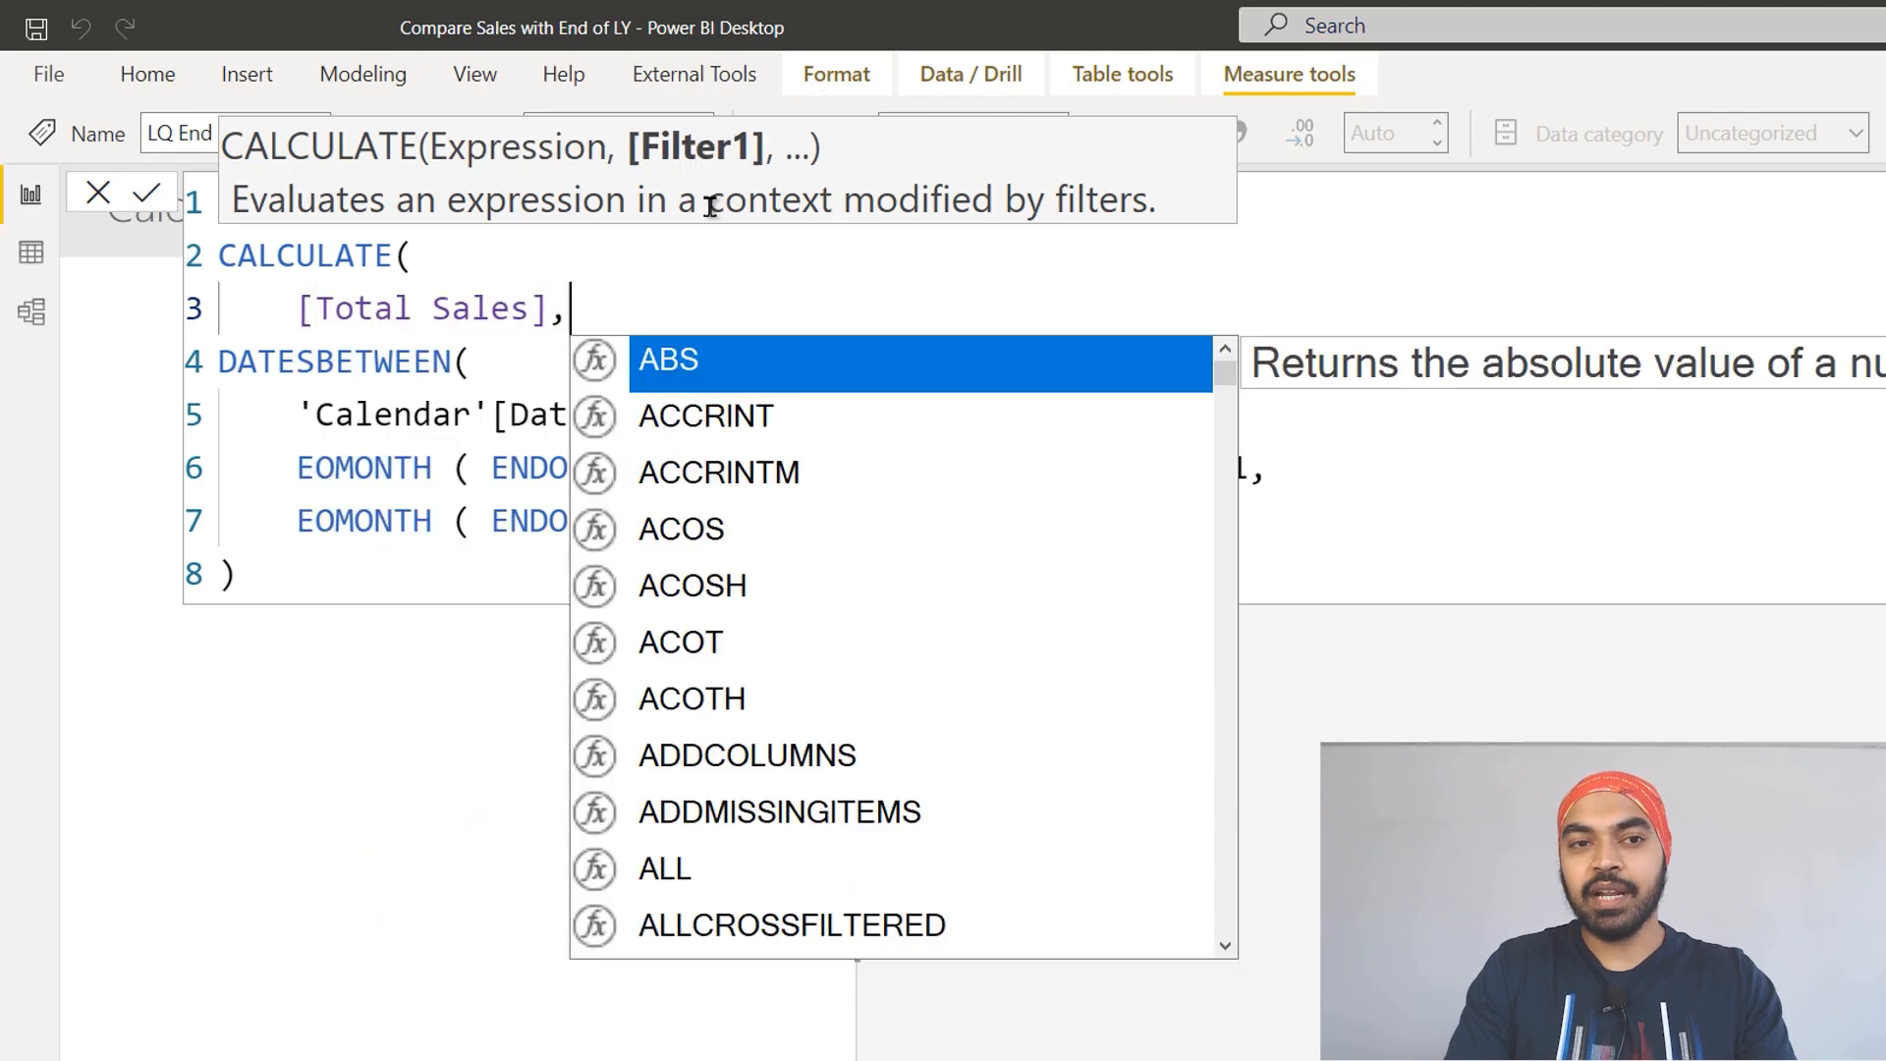
key(Return)
key(Escape)
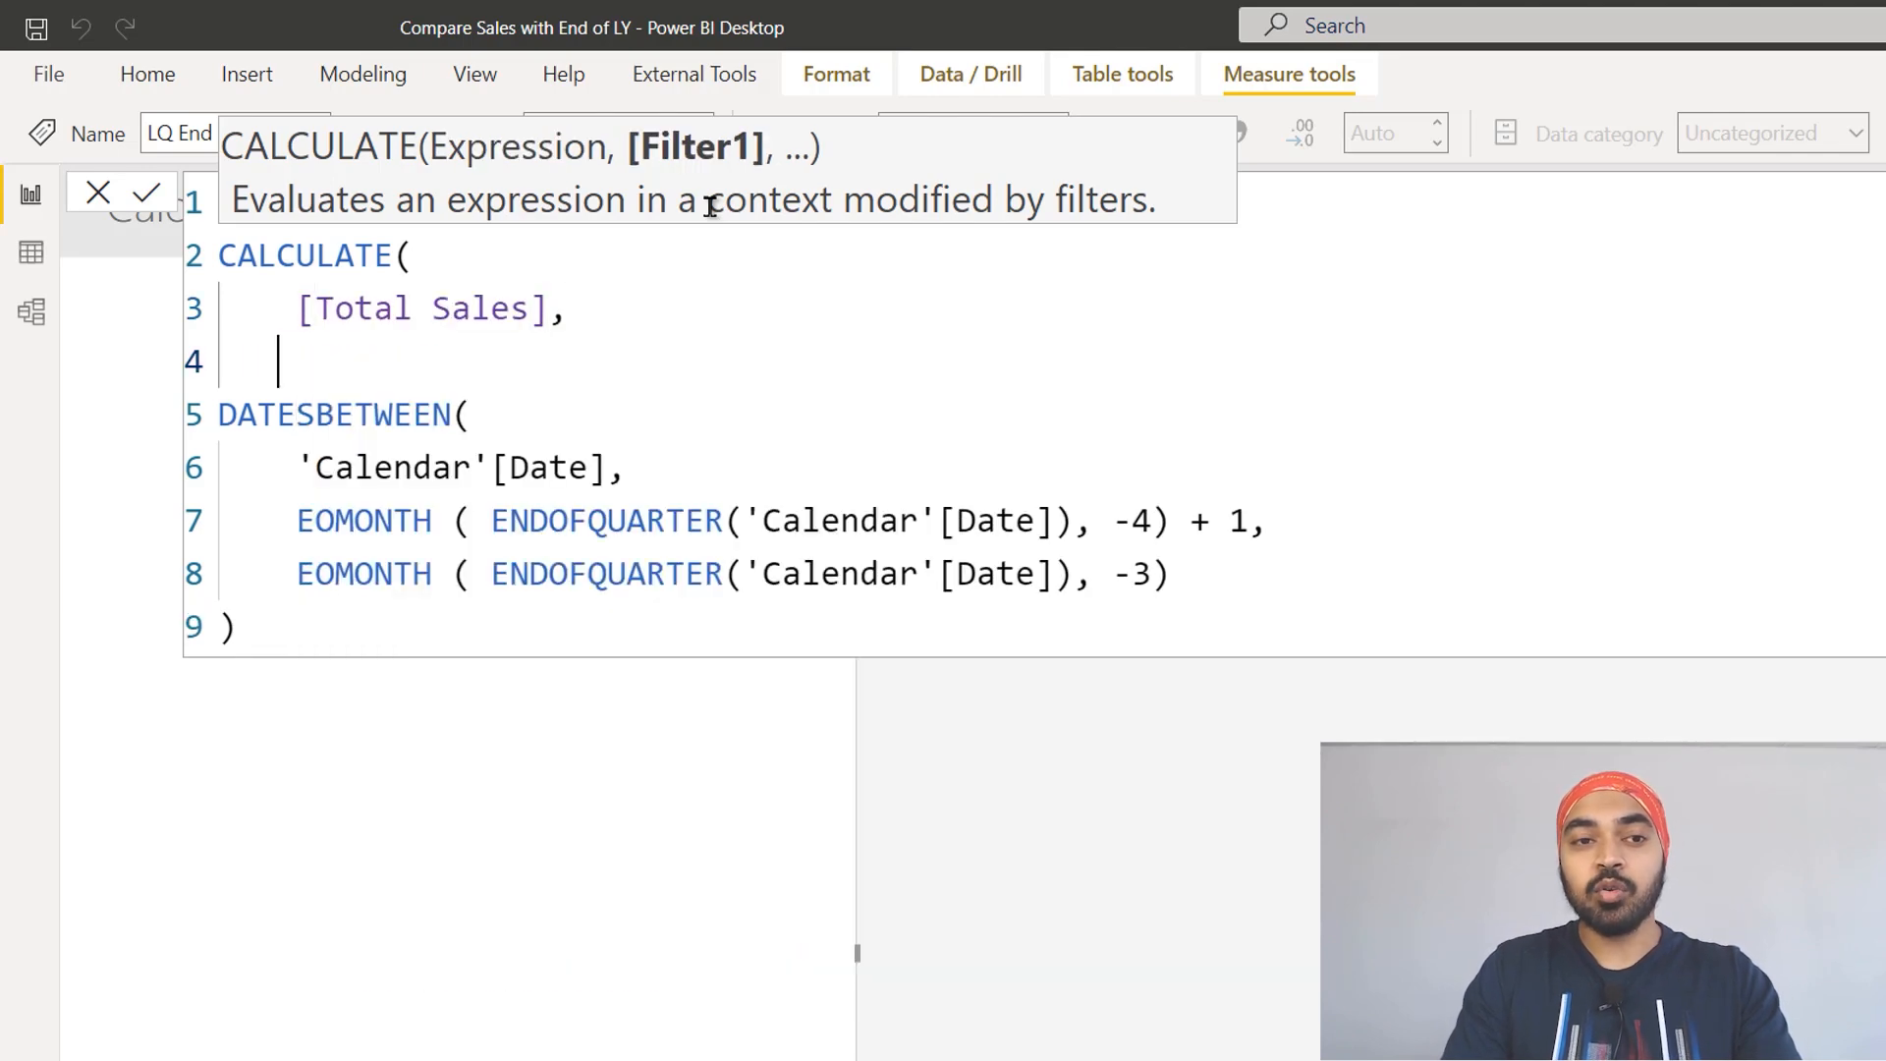
Step: Indent the DATESBETWEEN block inside CALCULATE and remove the blank line above it
key(Down)
key(shift+Down)
key(shift+Down)
key(shift+Down)
key(shift+Down)
key(Tab)
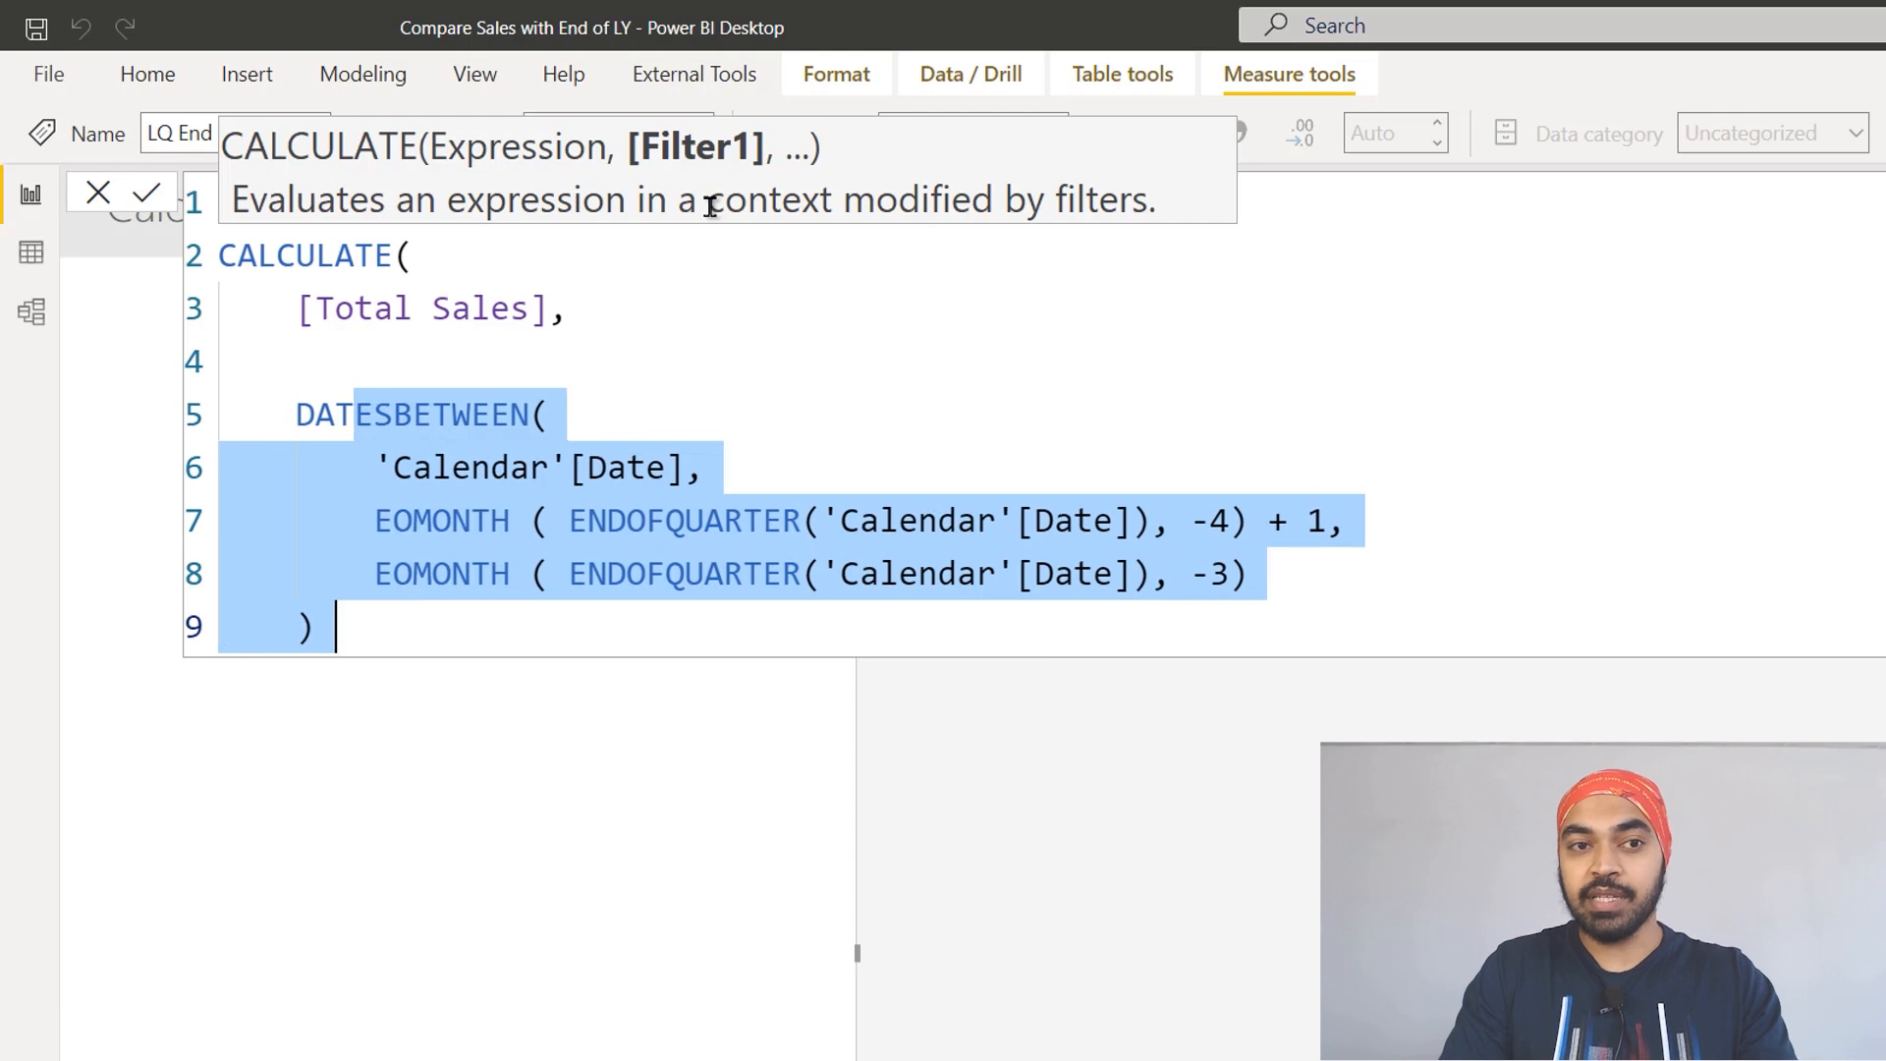
key(Up)
key(BackSpace)
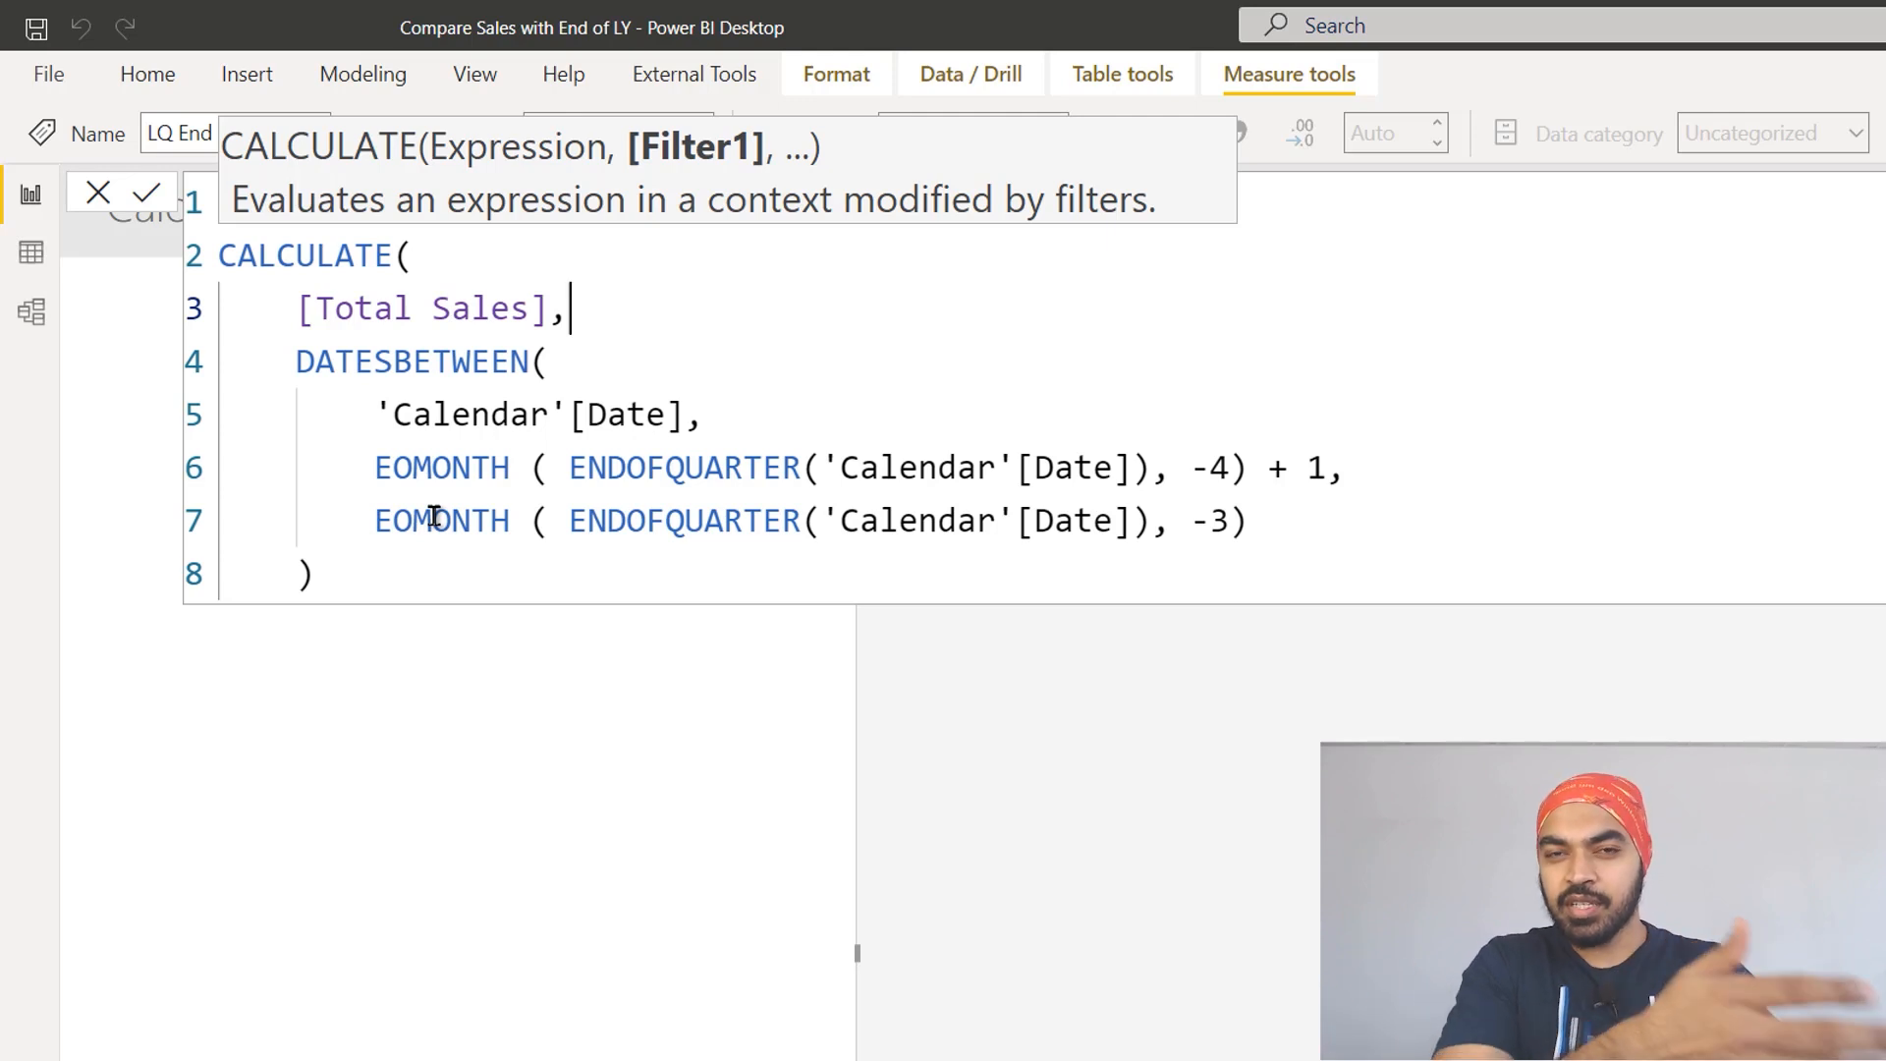
Step: Close the CALCULATE function on a new line, commit the measure and review the matrix from its first rows
click(398, 556)
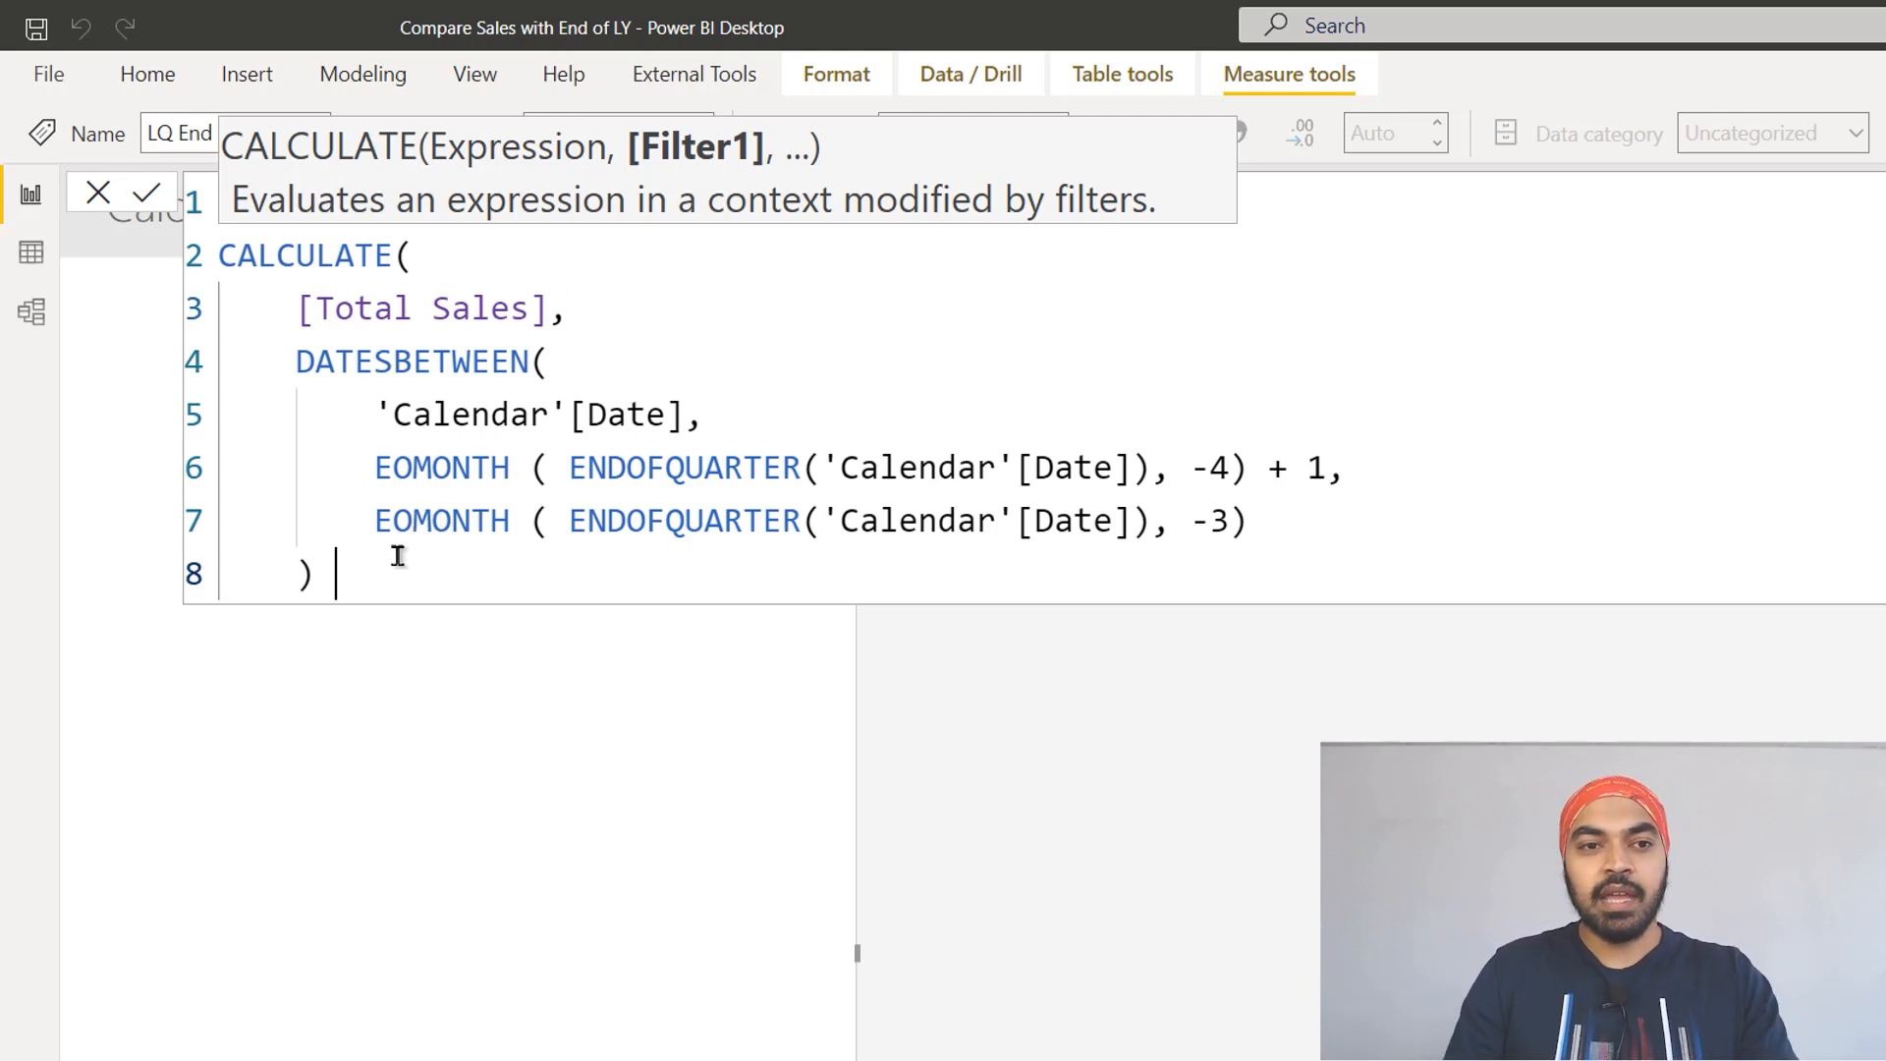
key(Return)
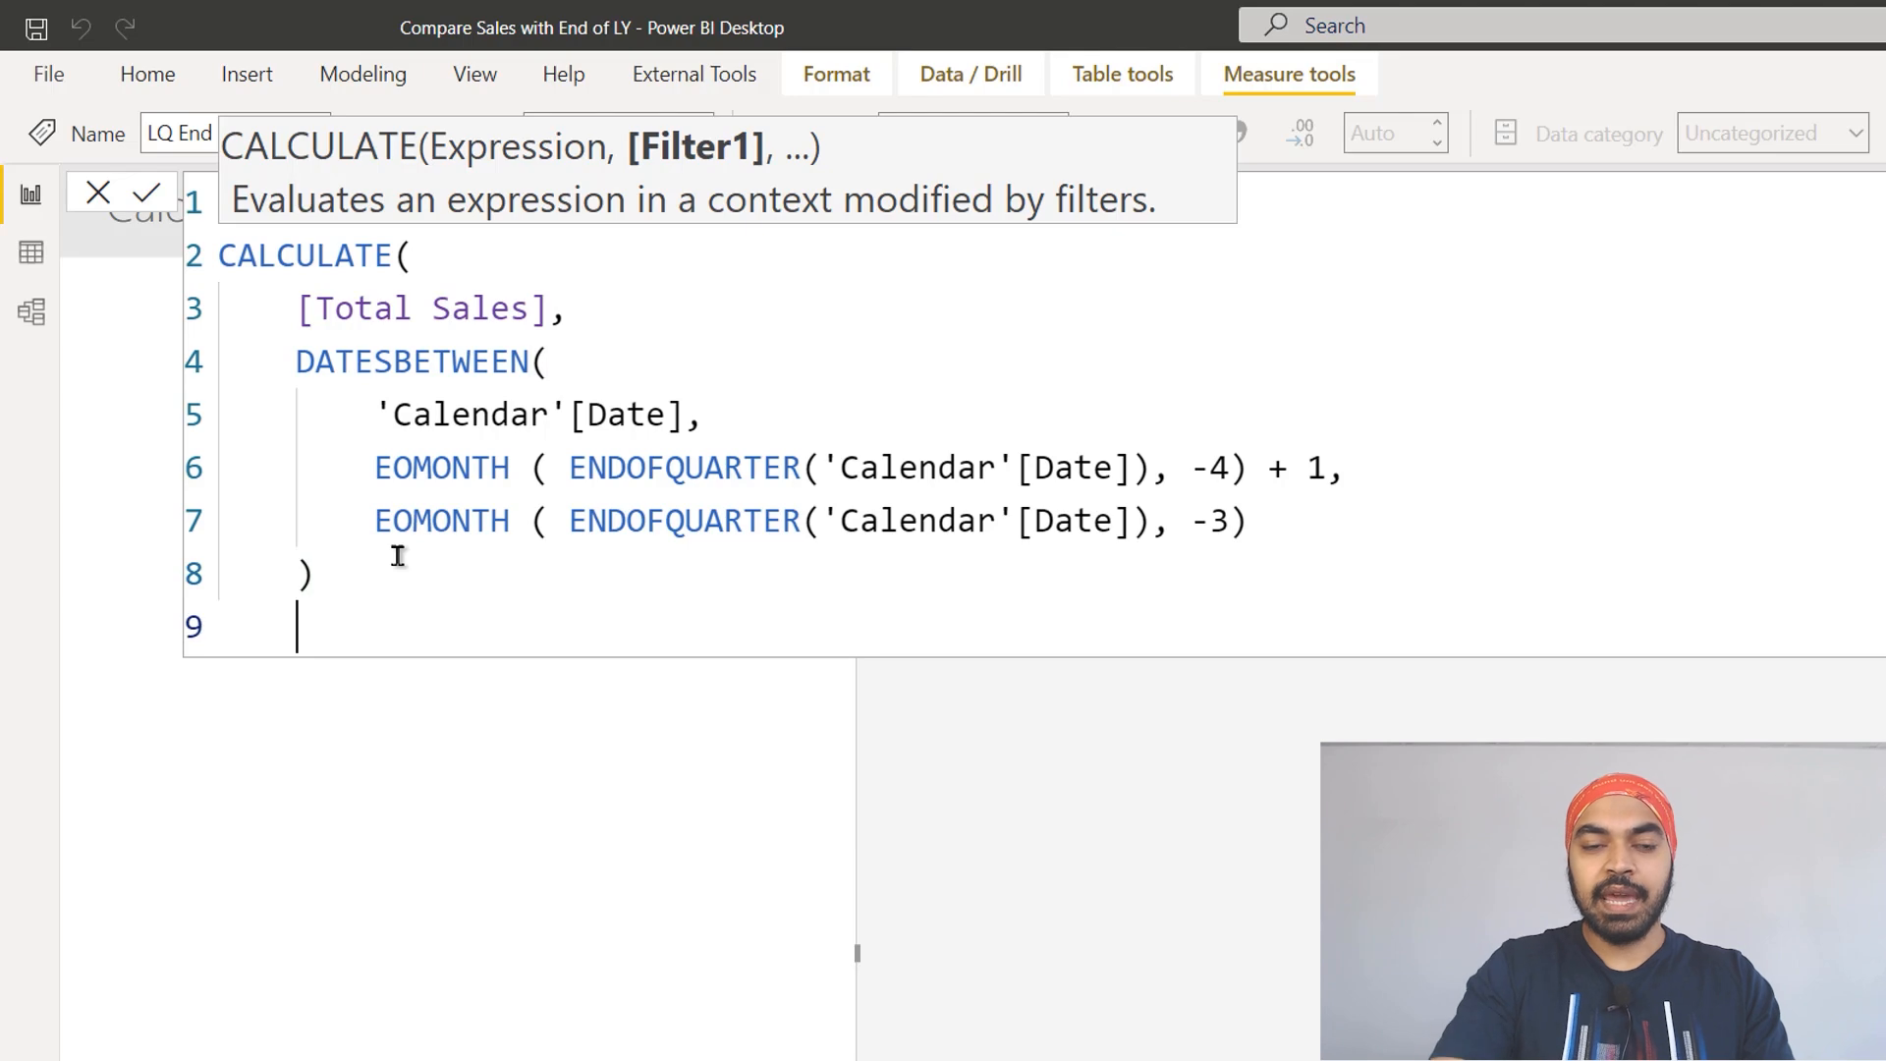
text())
key(Return)
click(1483, 532)
key(Escape)
scroll(1124, 390, up, 3)
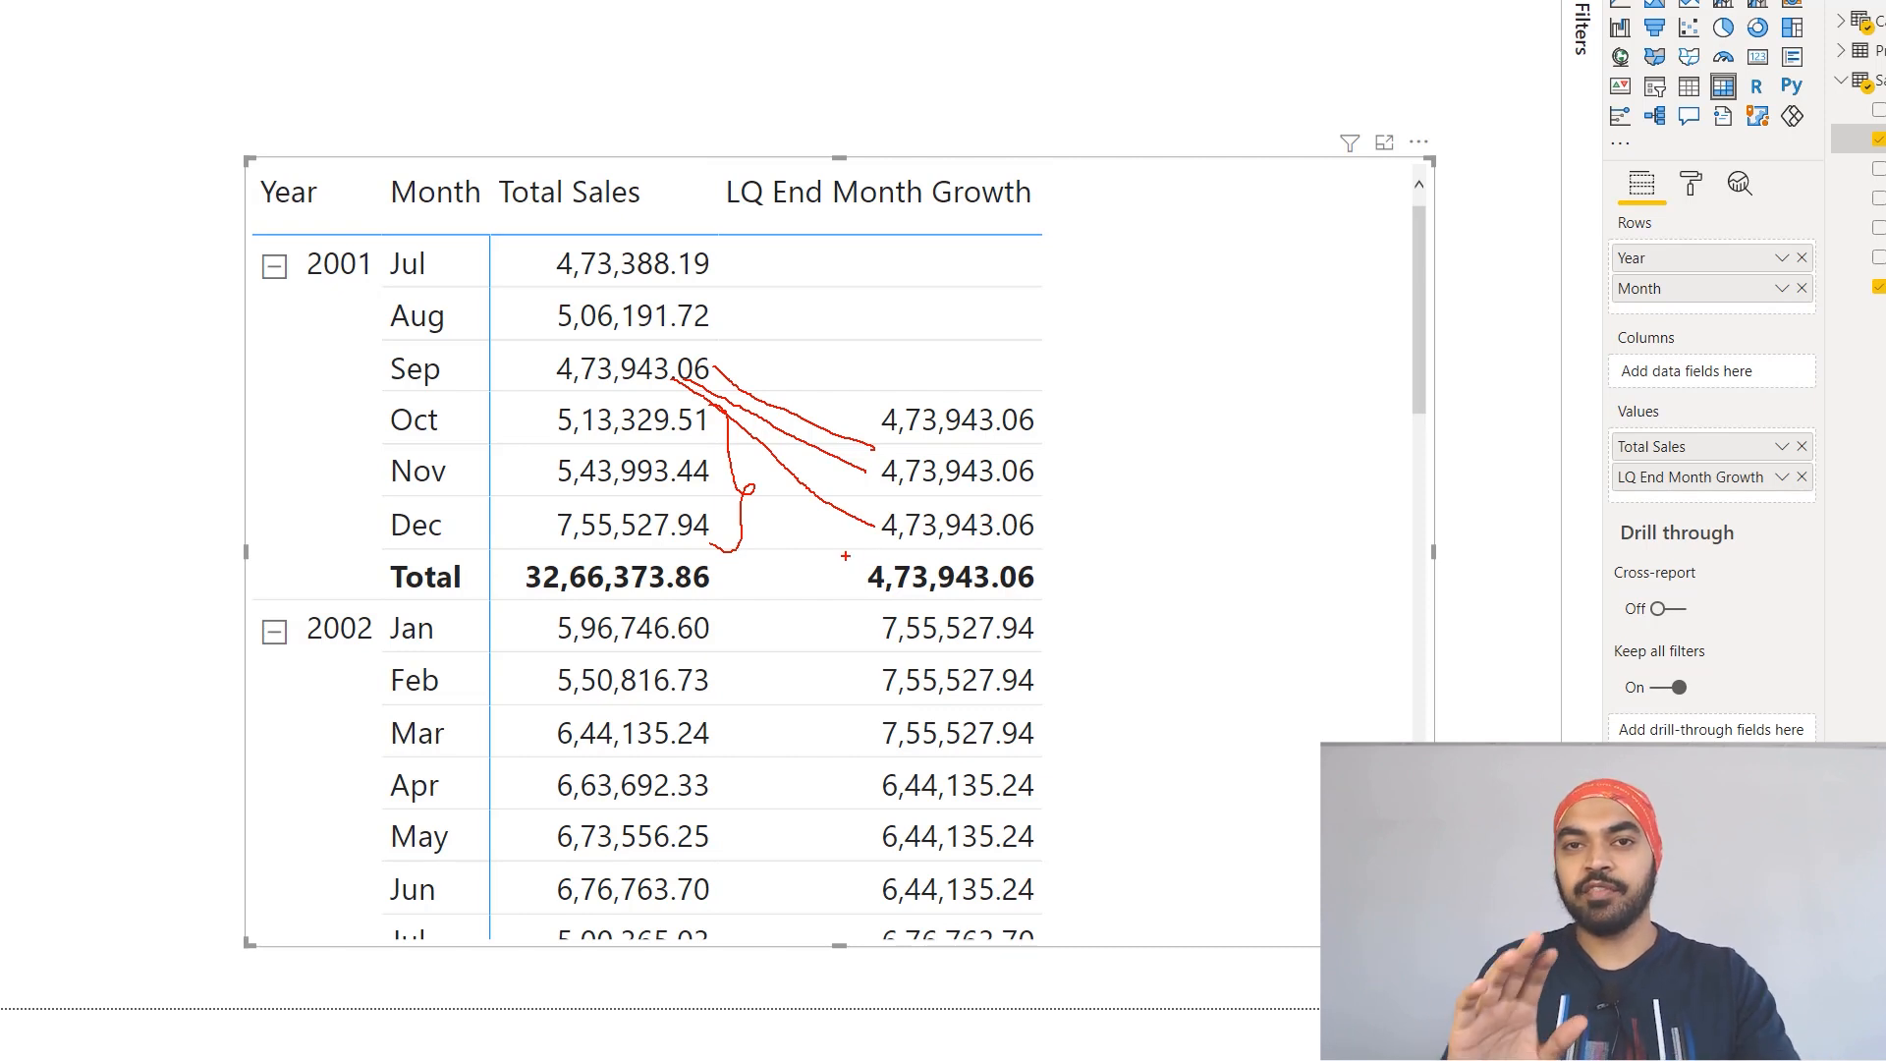
key(Escape)
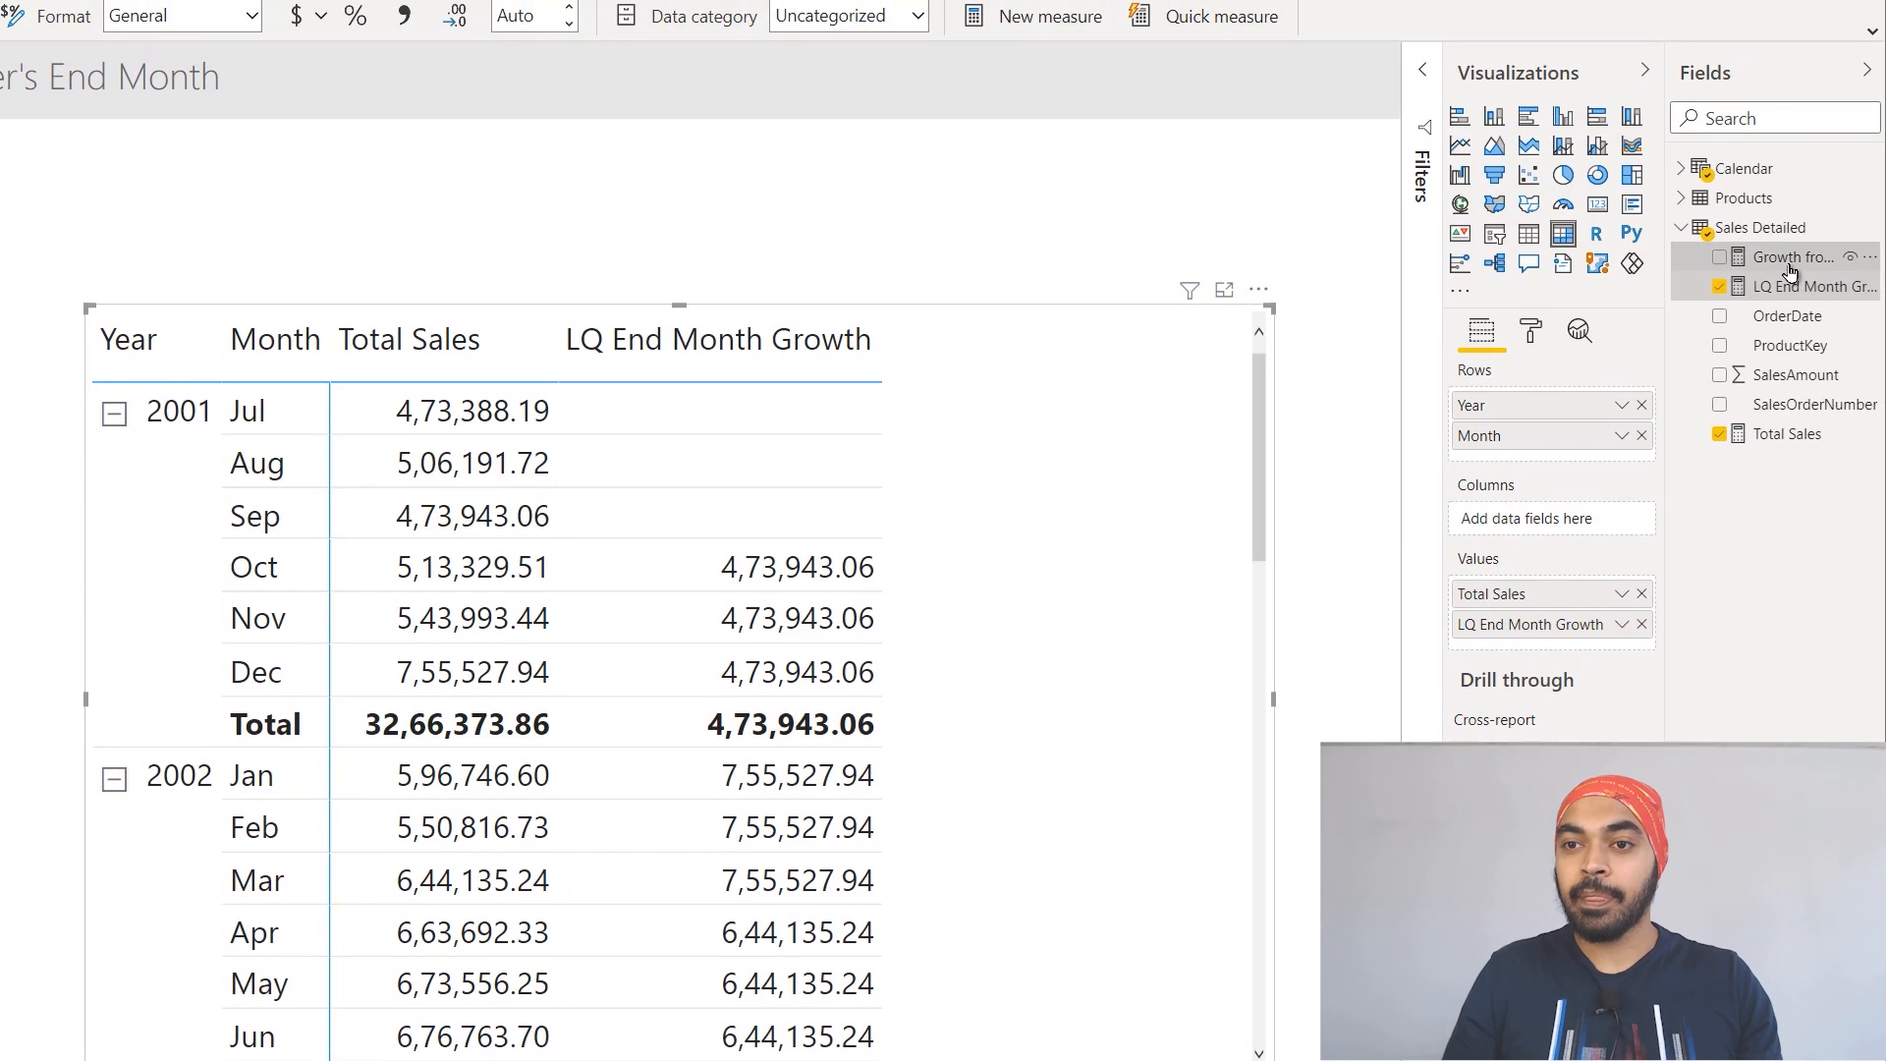
Step: Open the Growth from LQ End measure's formula and examine its LQMonthSales and CurrSales variables
click(1787, 265)
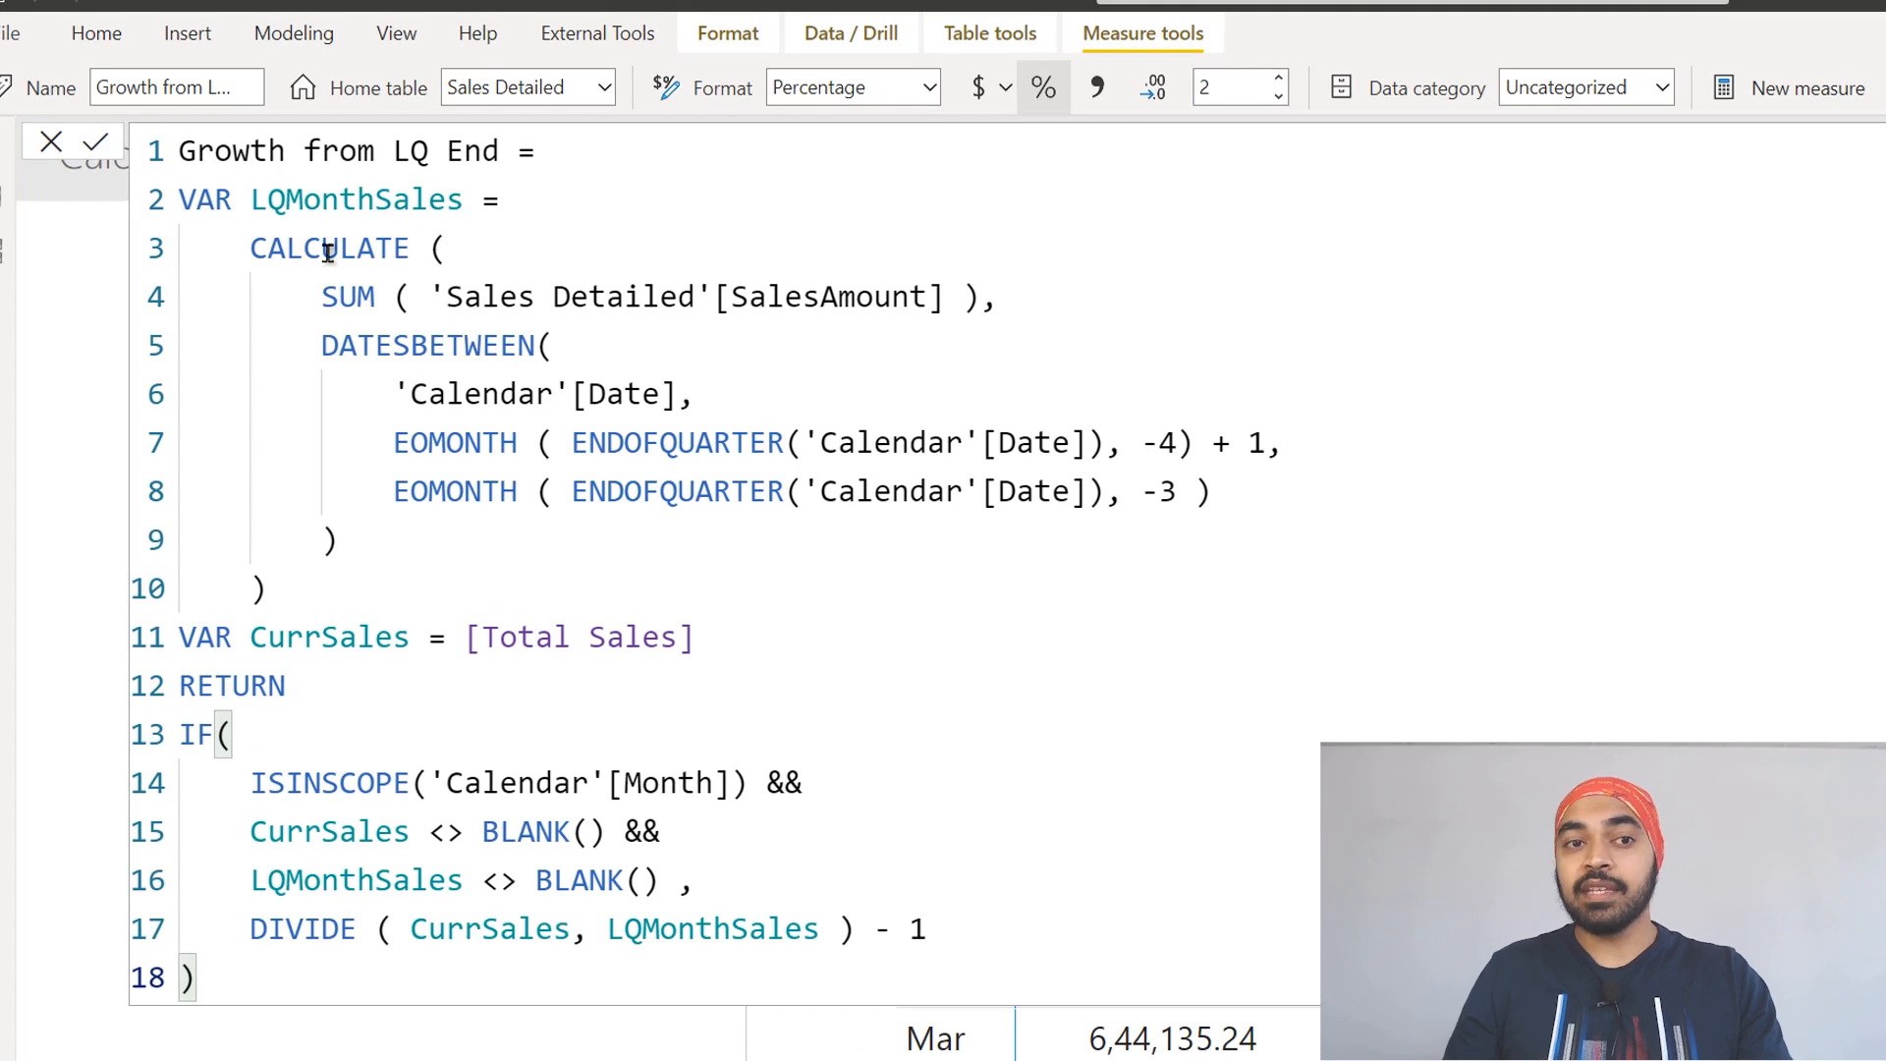
drag(258, 261, 295, 580)
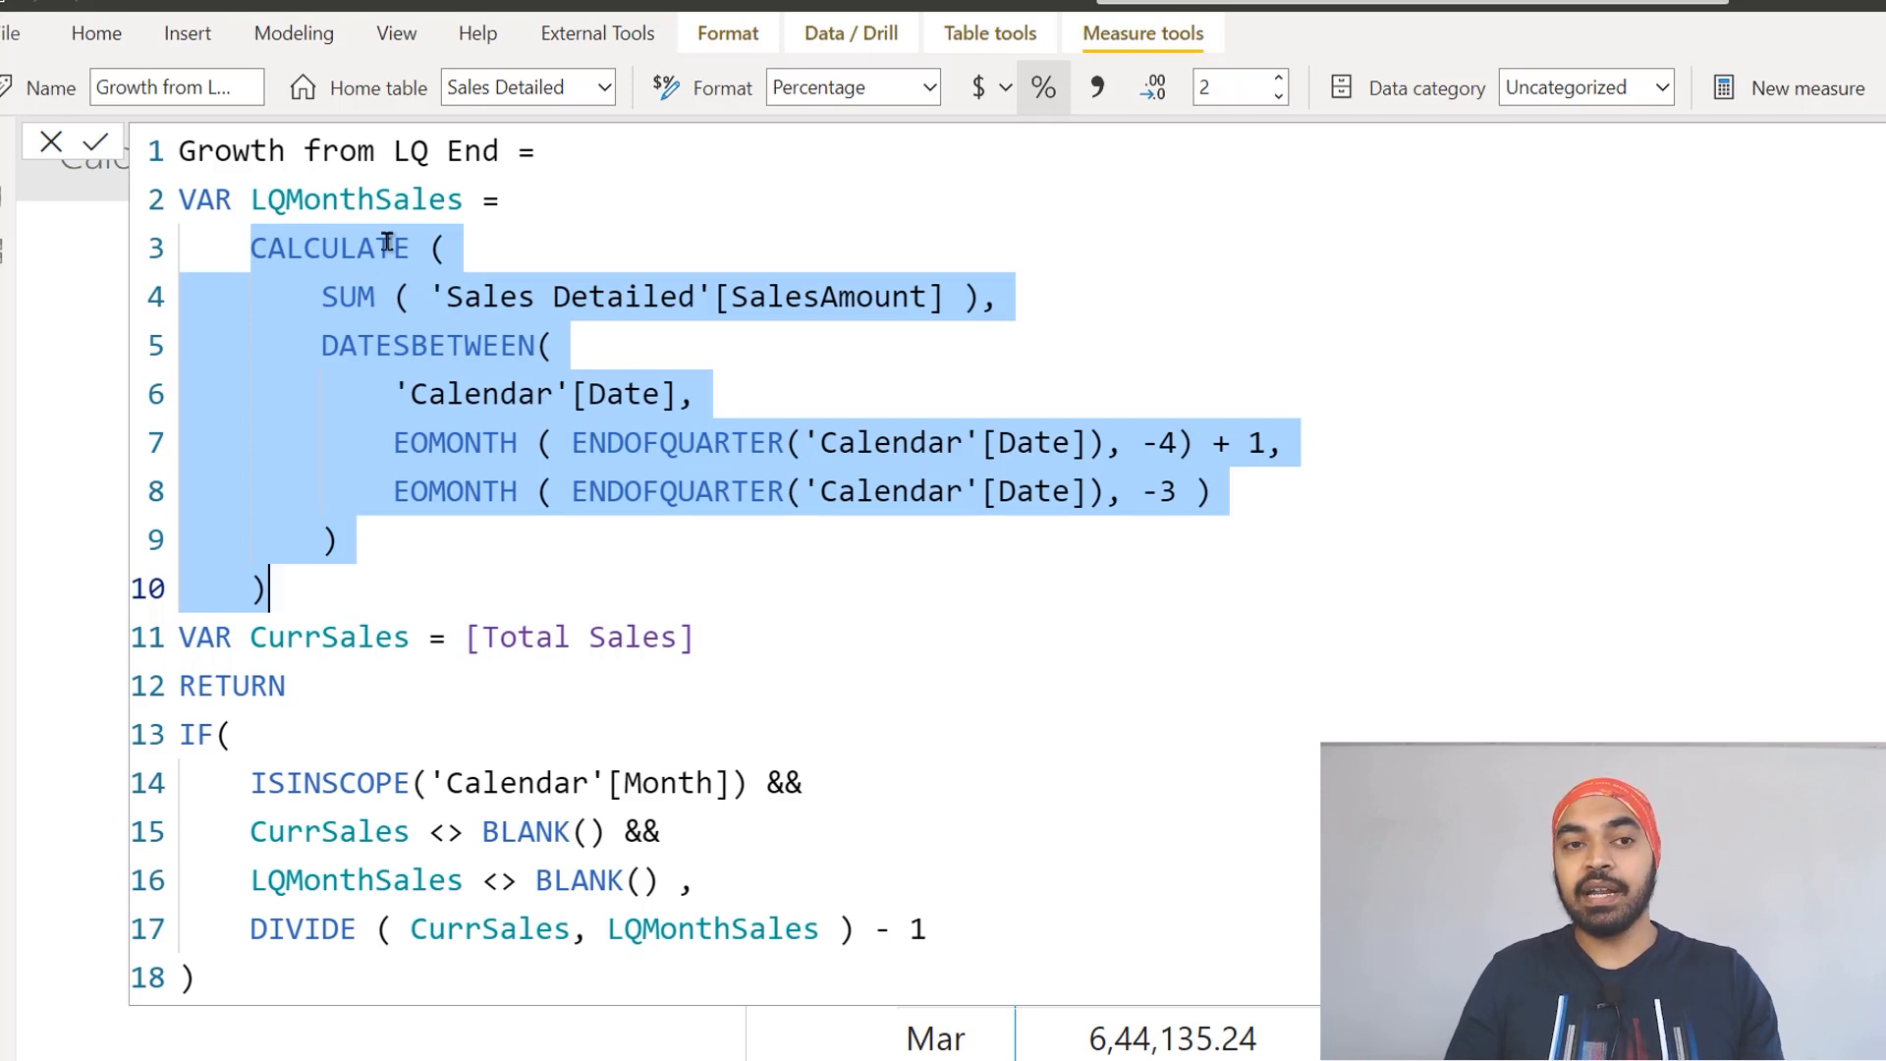
double_click(377, 196)
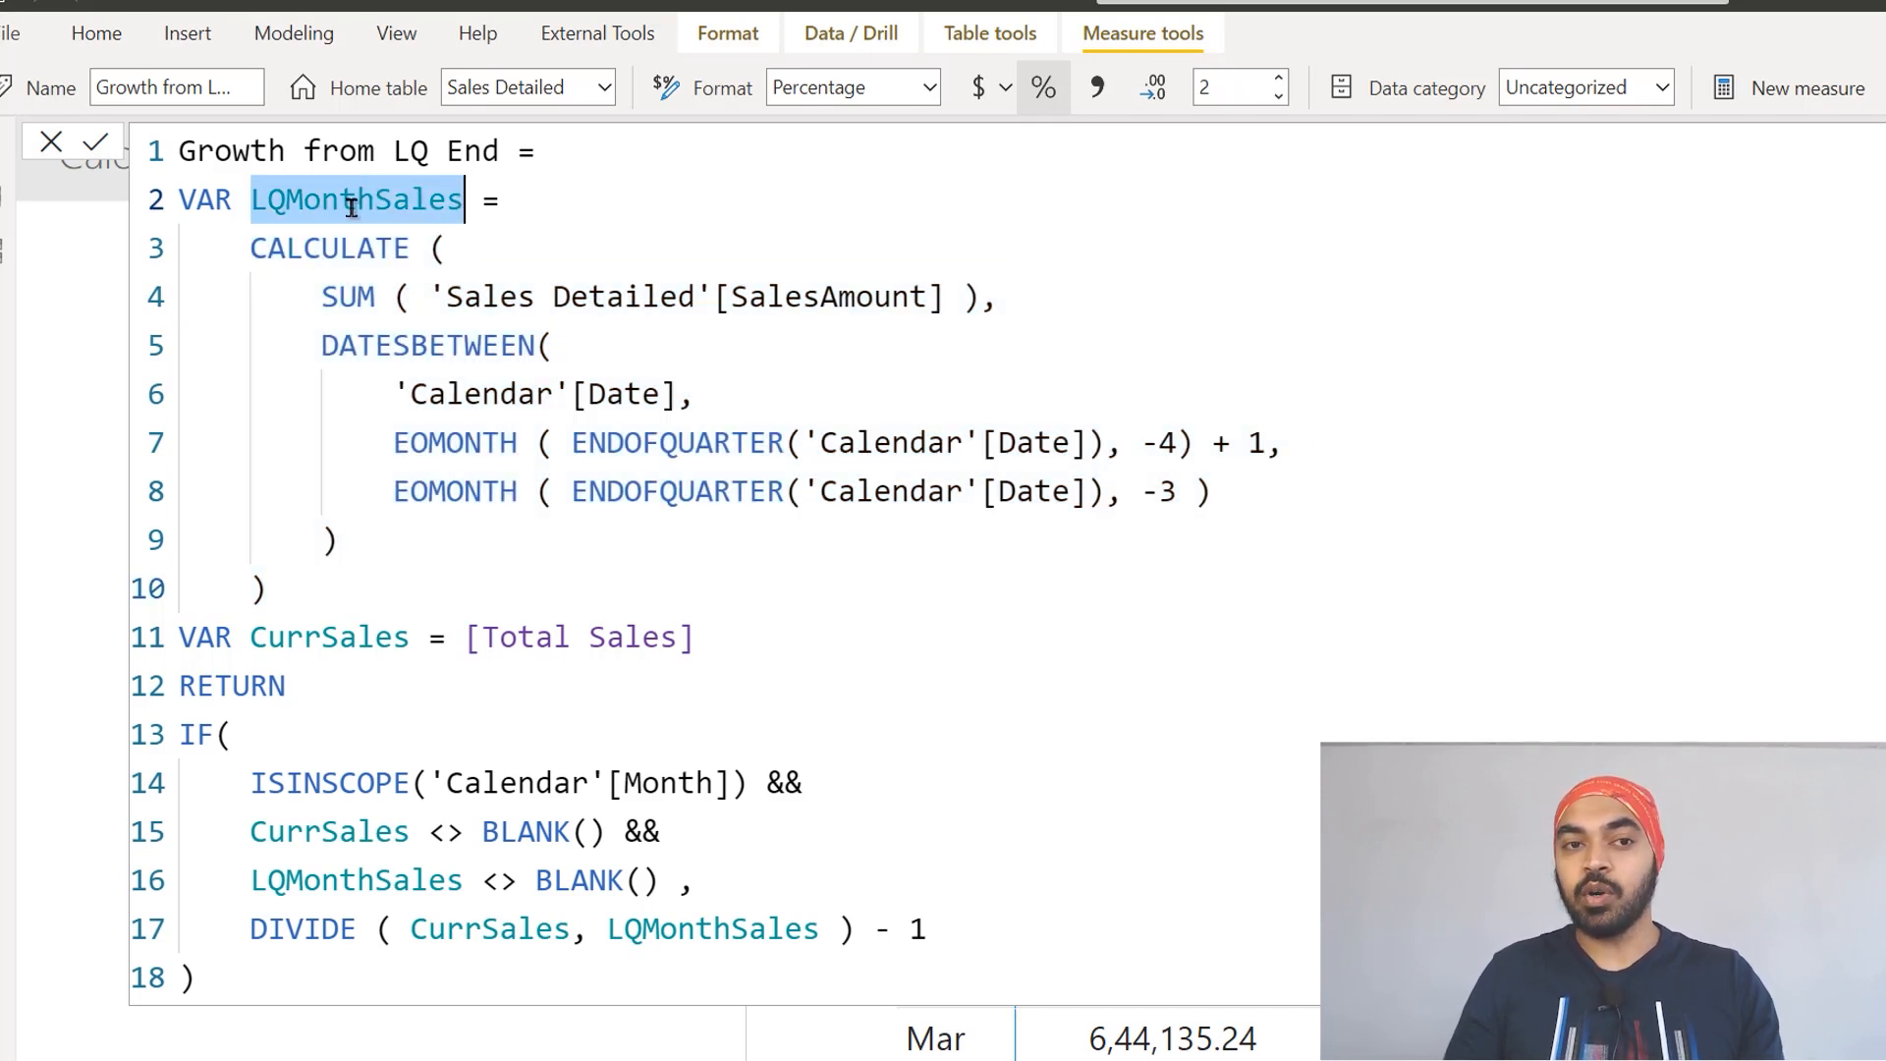
click(327, 636)
click(586, 637)
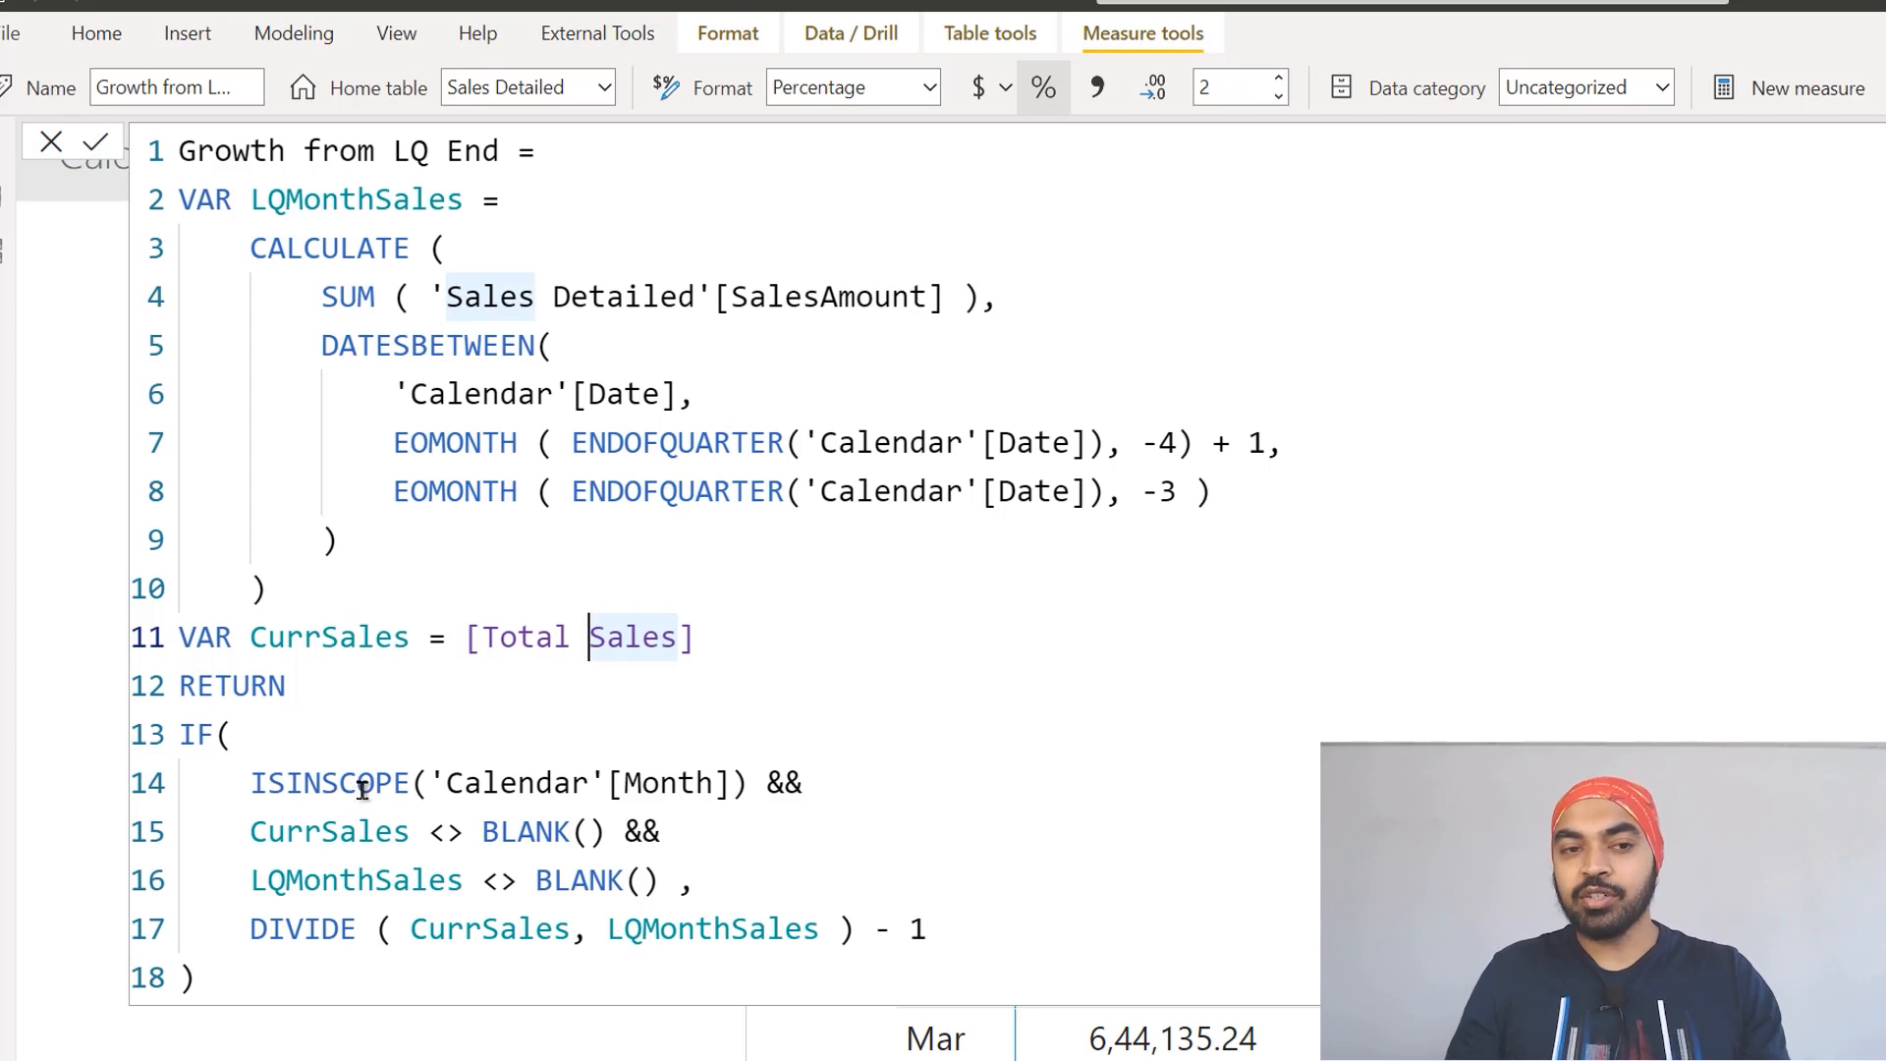
Step: Examine the IF conditions and the DIVIDE expression returned by the Growth from LQ End formula, and leave the formula unedited
drag(363, 785, 359, 879)
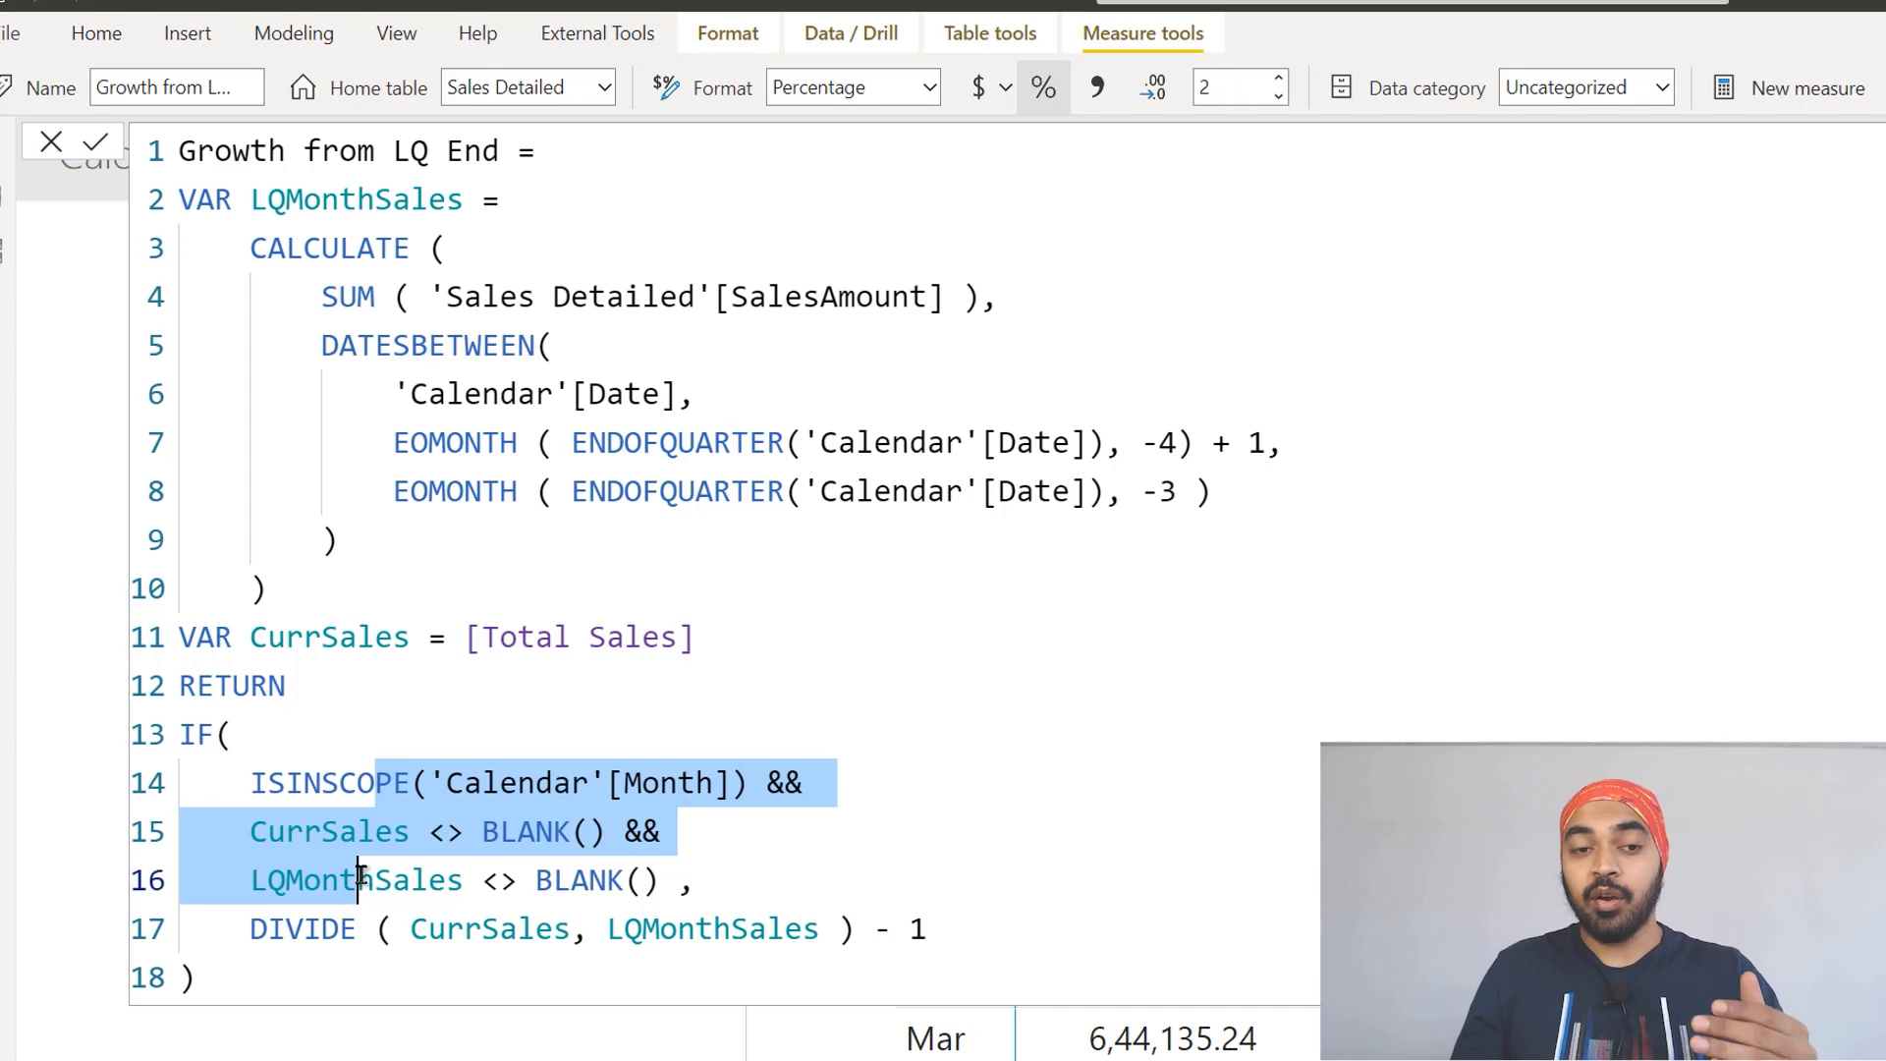
drag(286, 923, 699, 928)
click(483, 957)
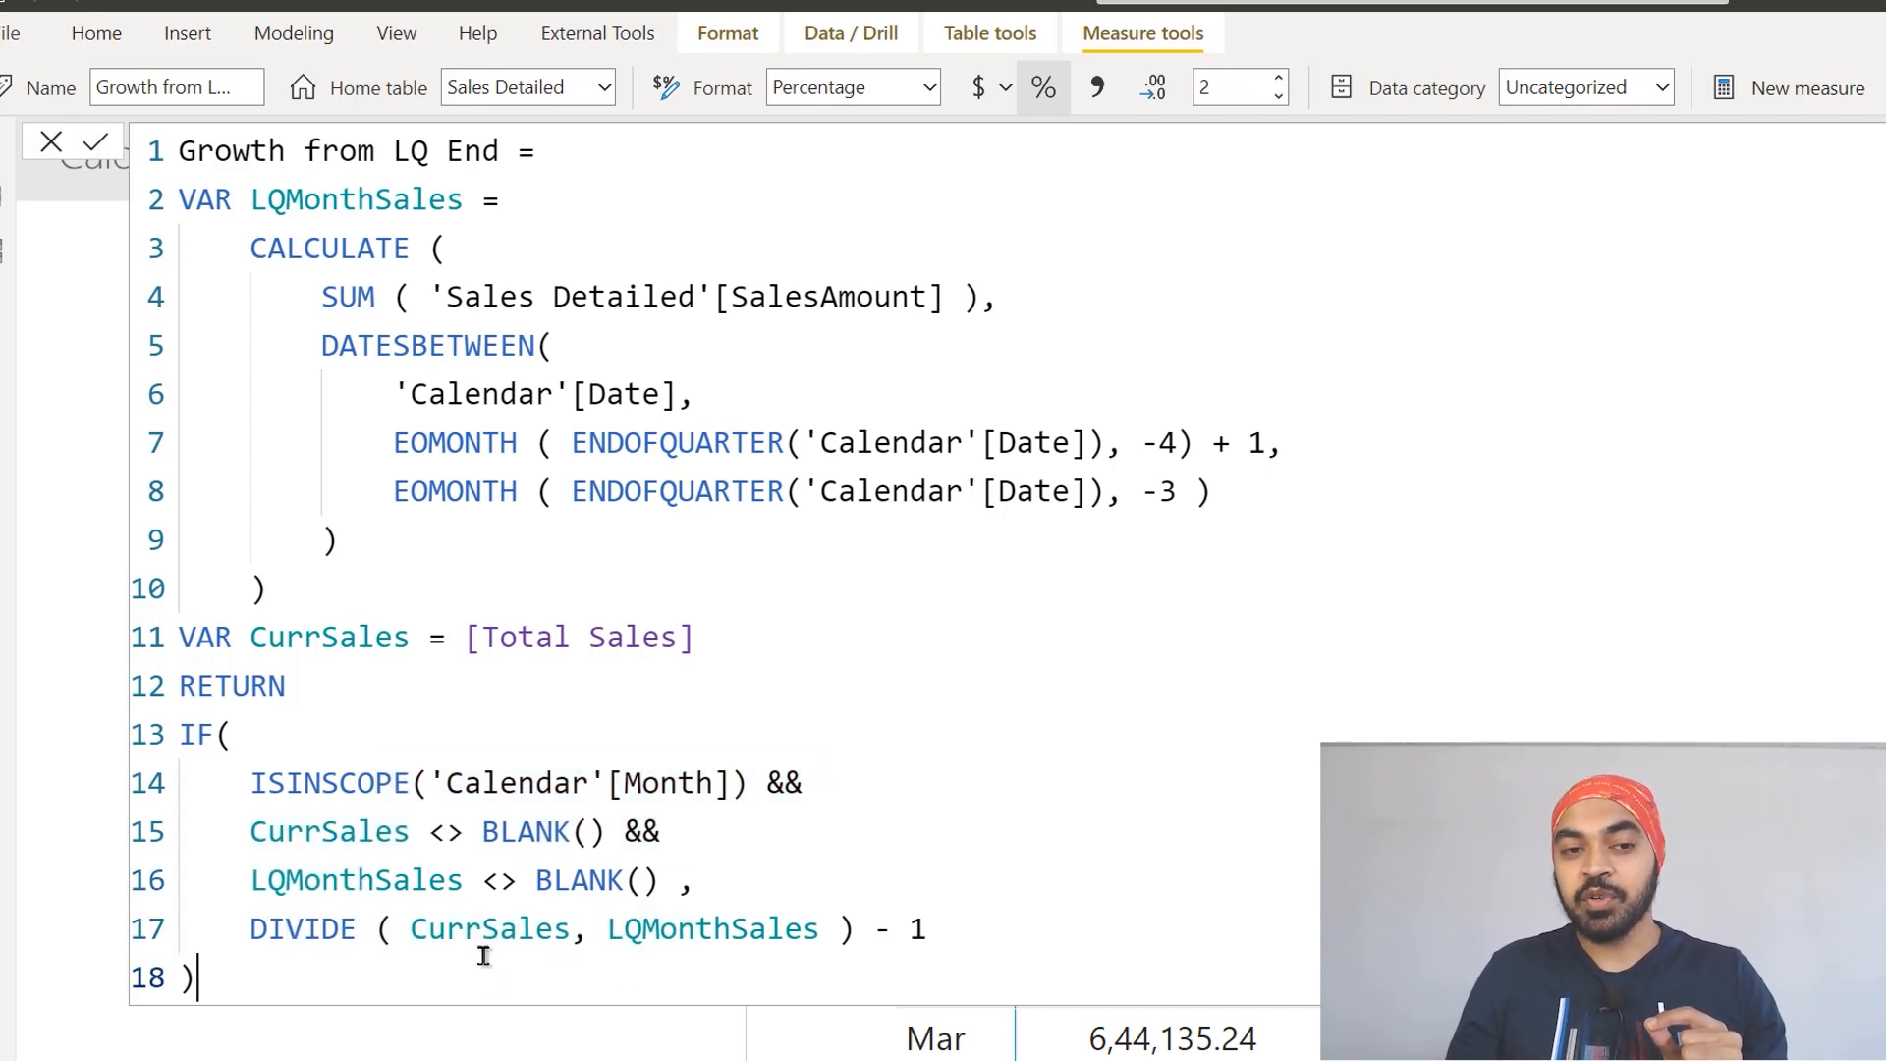
click(484, 929)
double_click(491, 928)
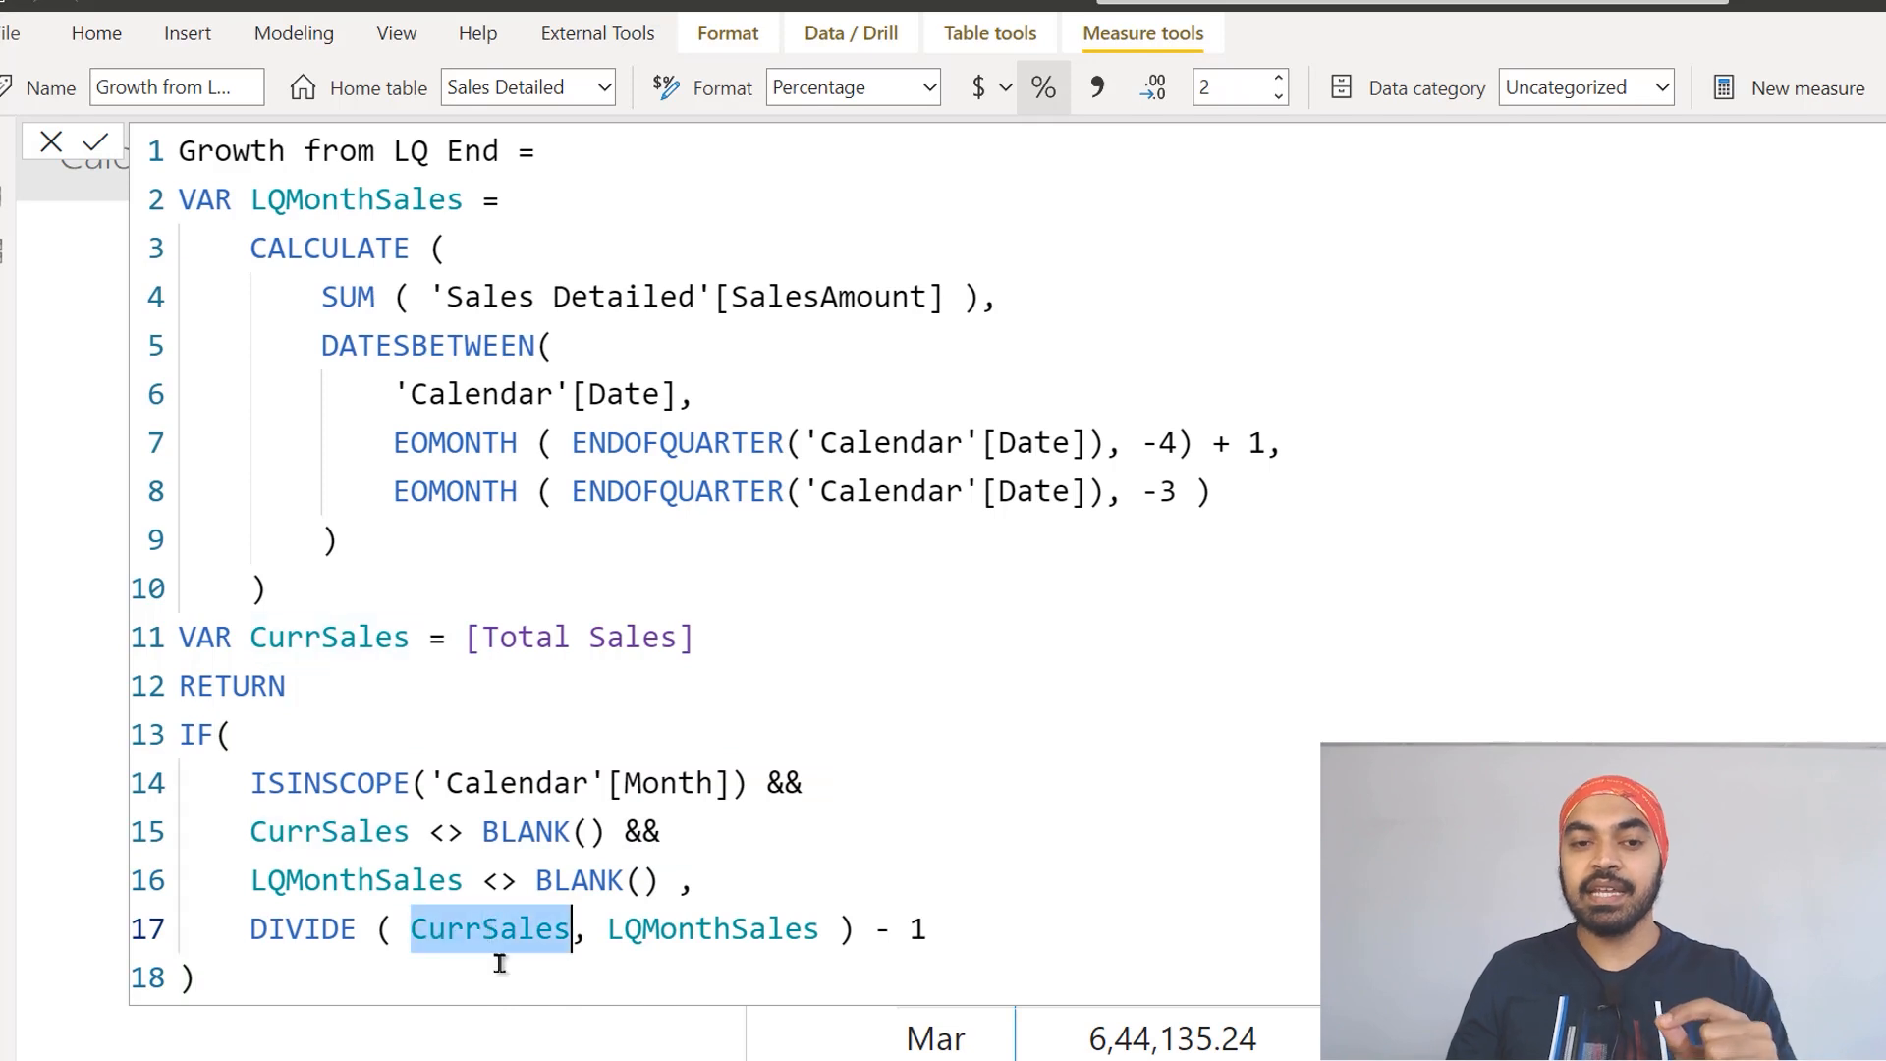
click(685, 928)
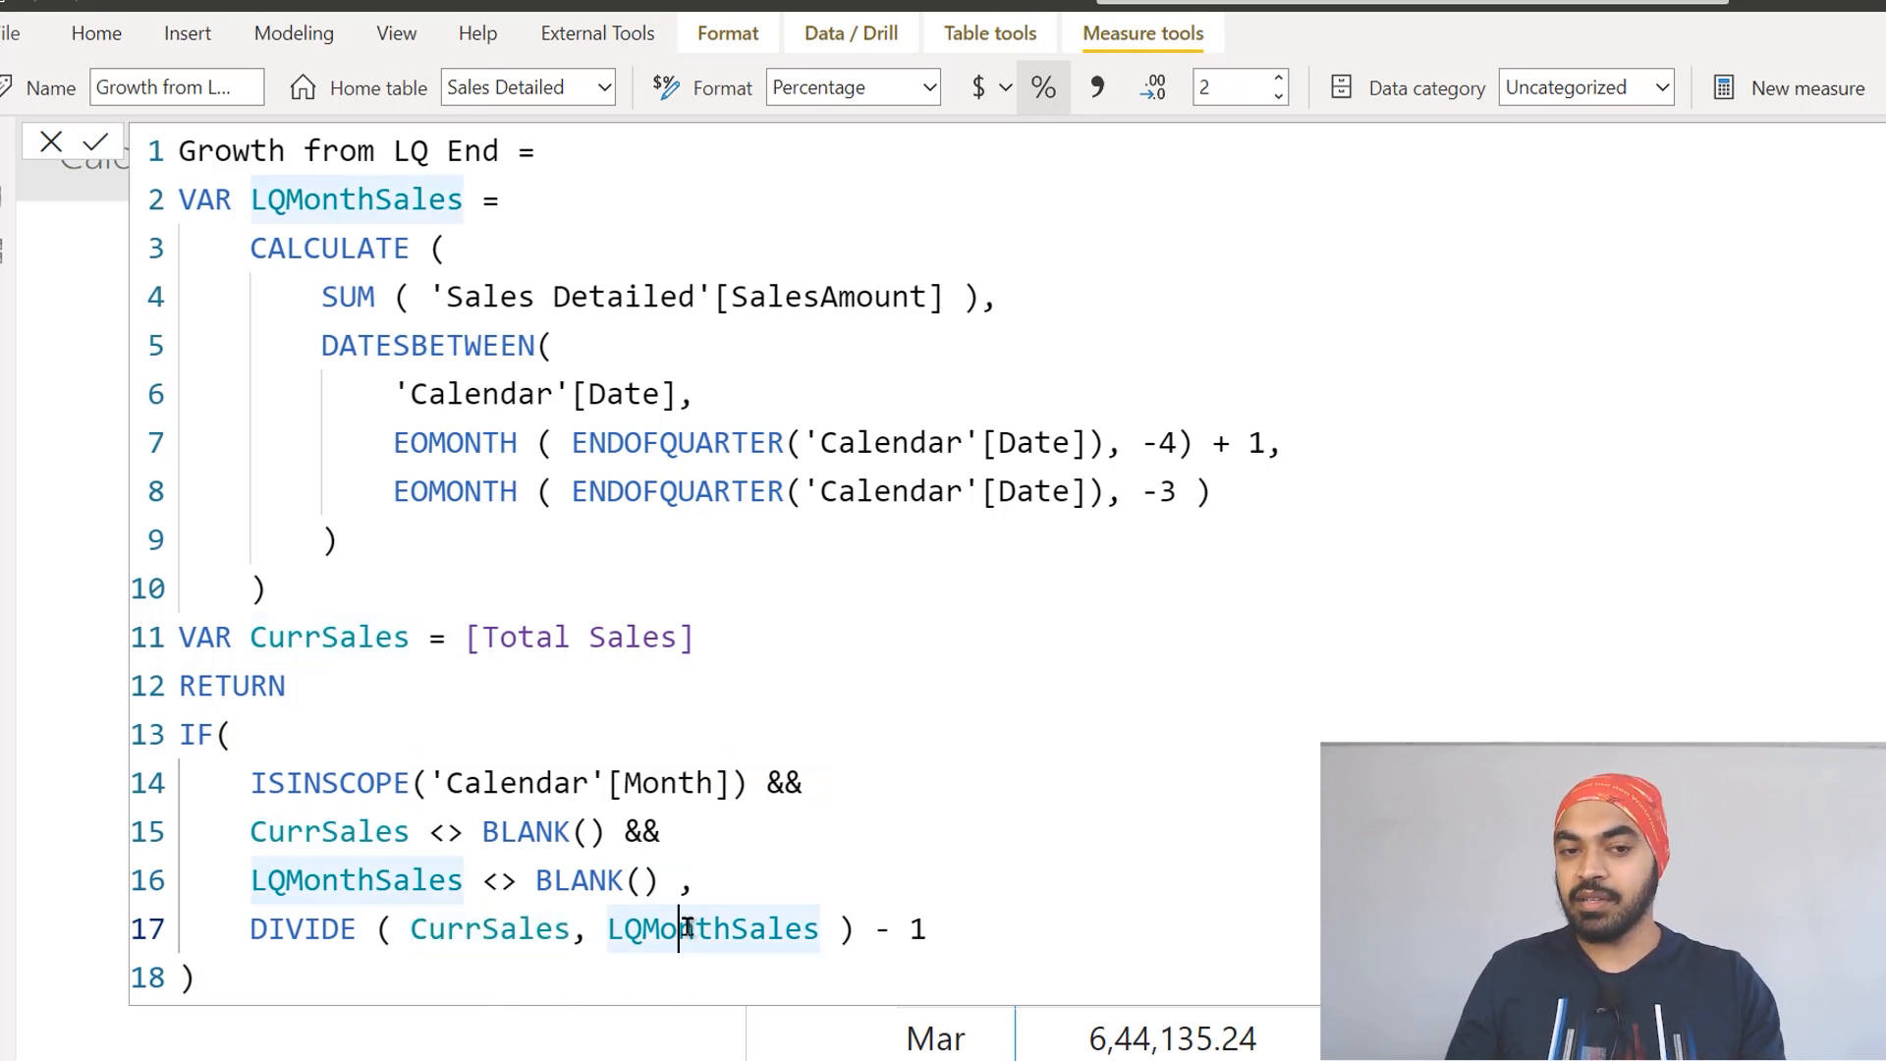
drag(357, 248, 342, 602)
click(911, 928)
click(536, 879)
shift+click(549, 783)
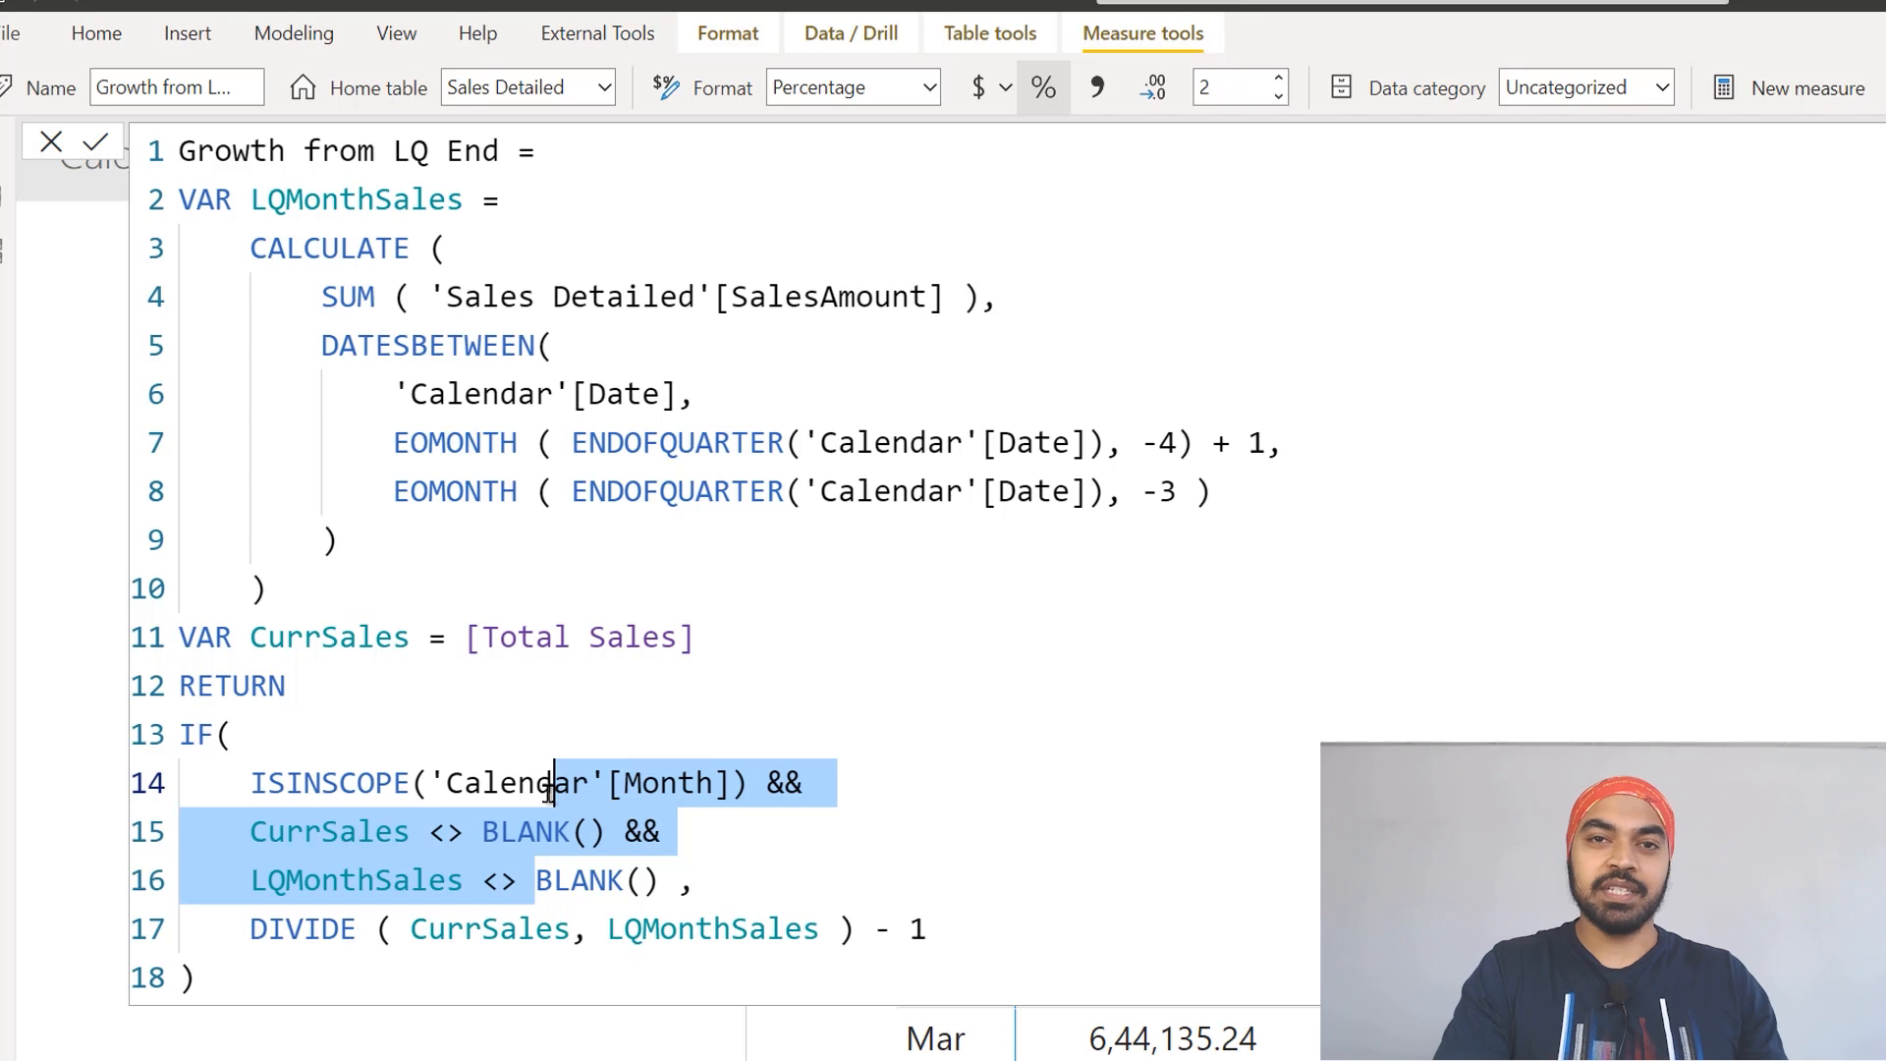
click(551, 786)
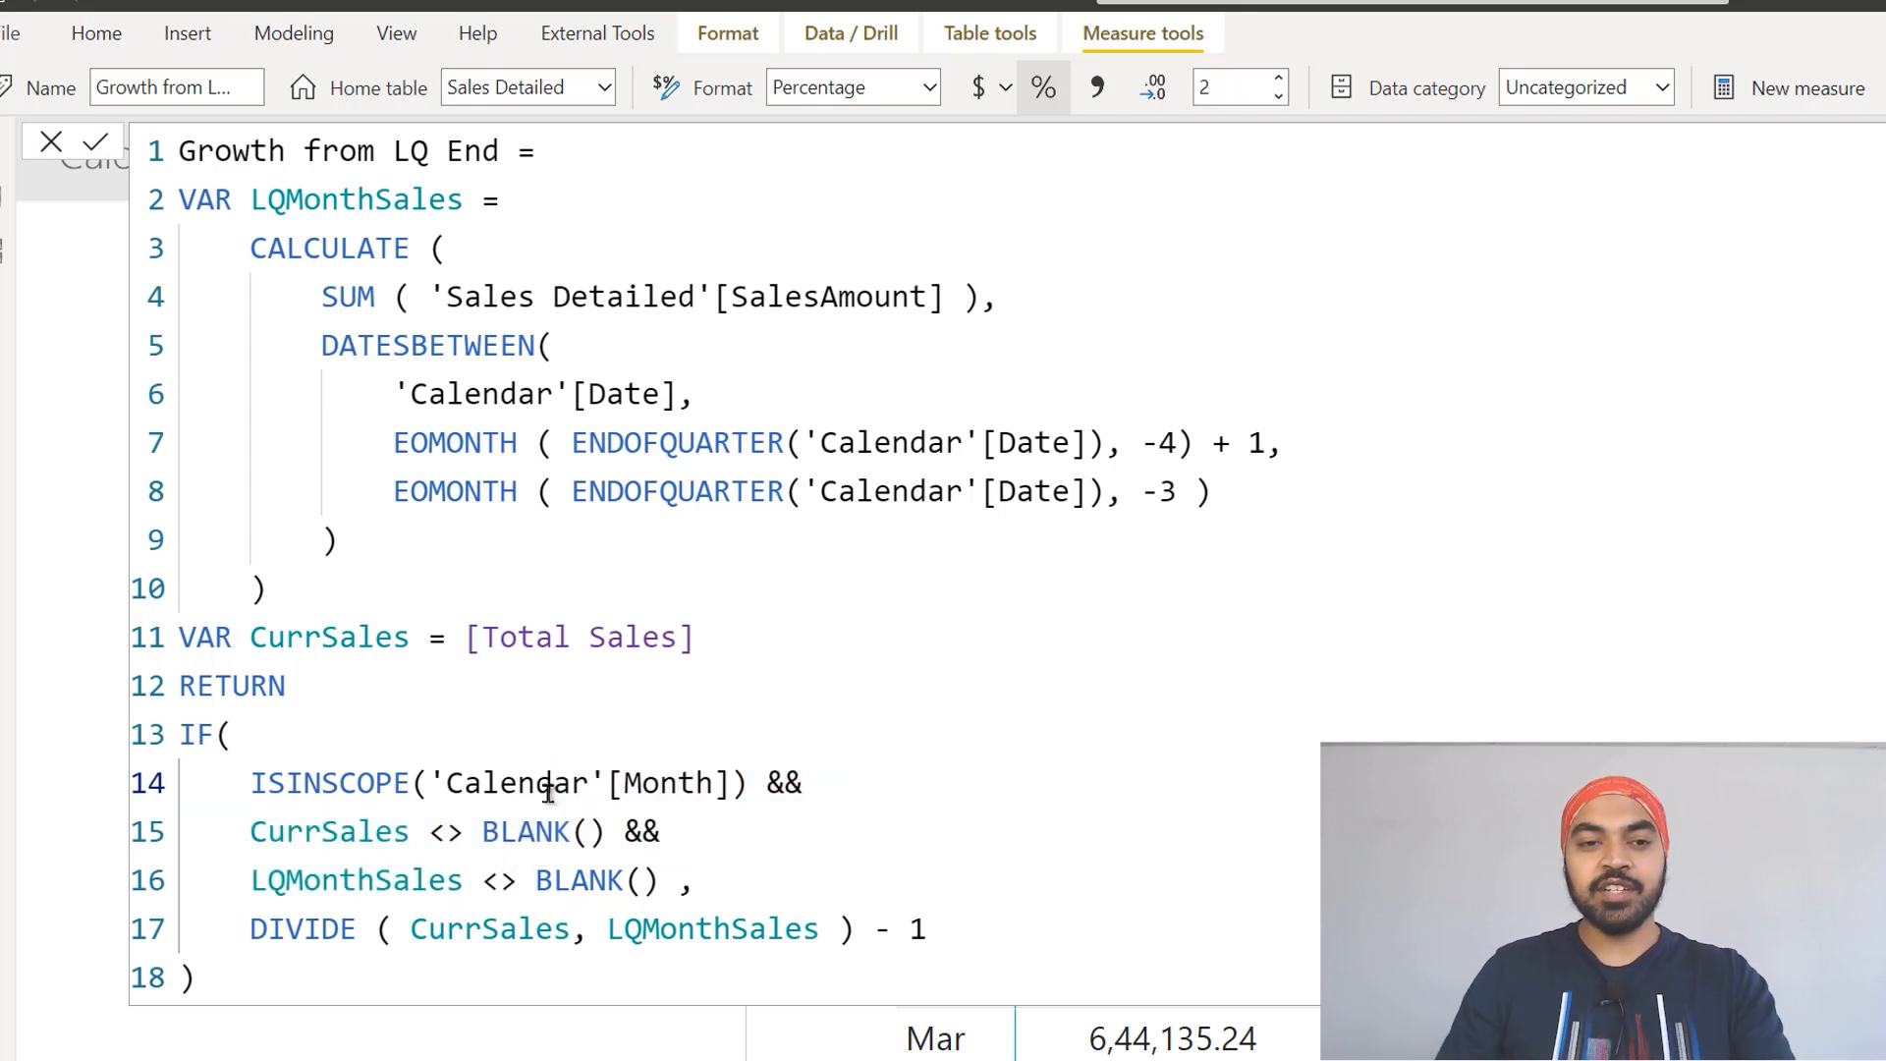
key(Escape)
Step: Add the Growth from LQ End measure to the sales matrix and review its monthly percentages
drag(1843, 227, 1074, 412)
scroll(1129, 649, down, 5)
scroll(1191, 633, down, 5)
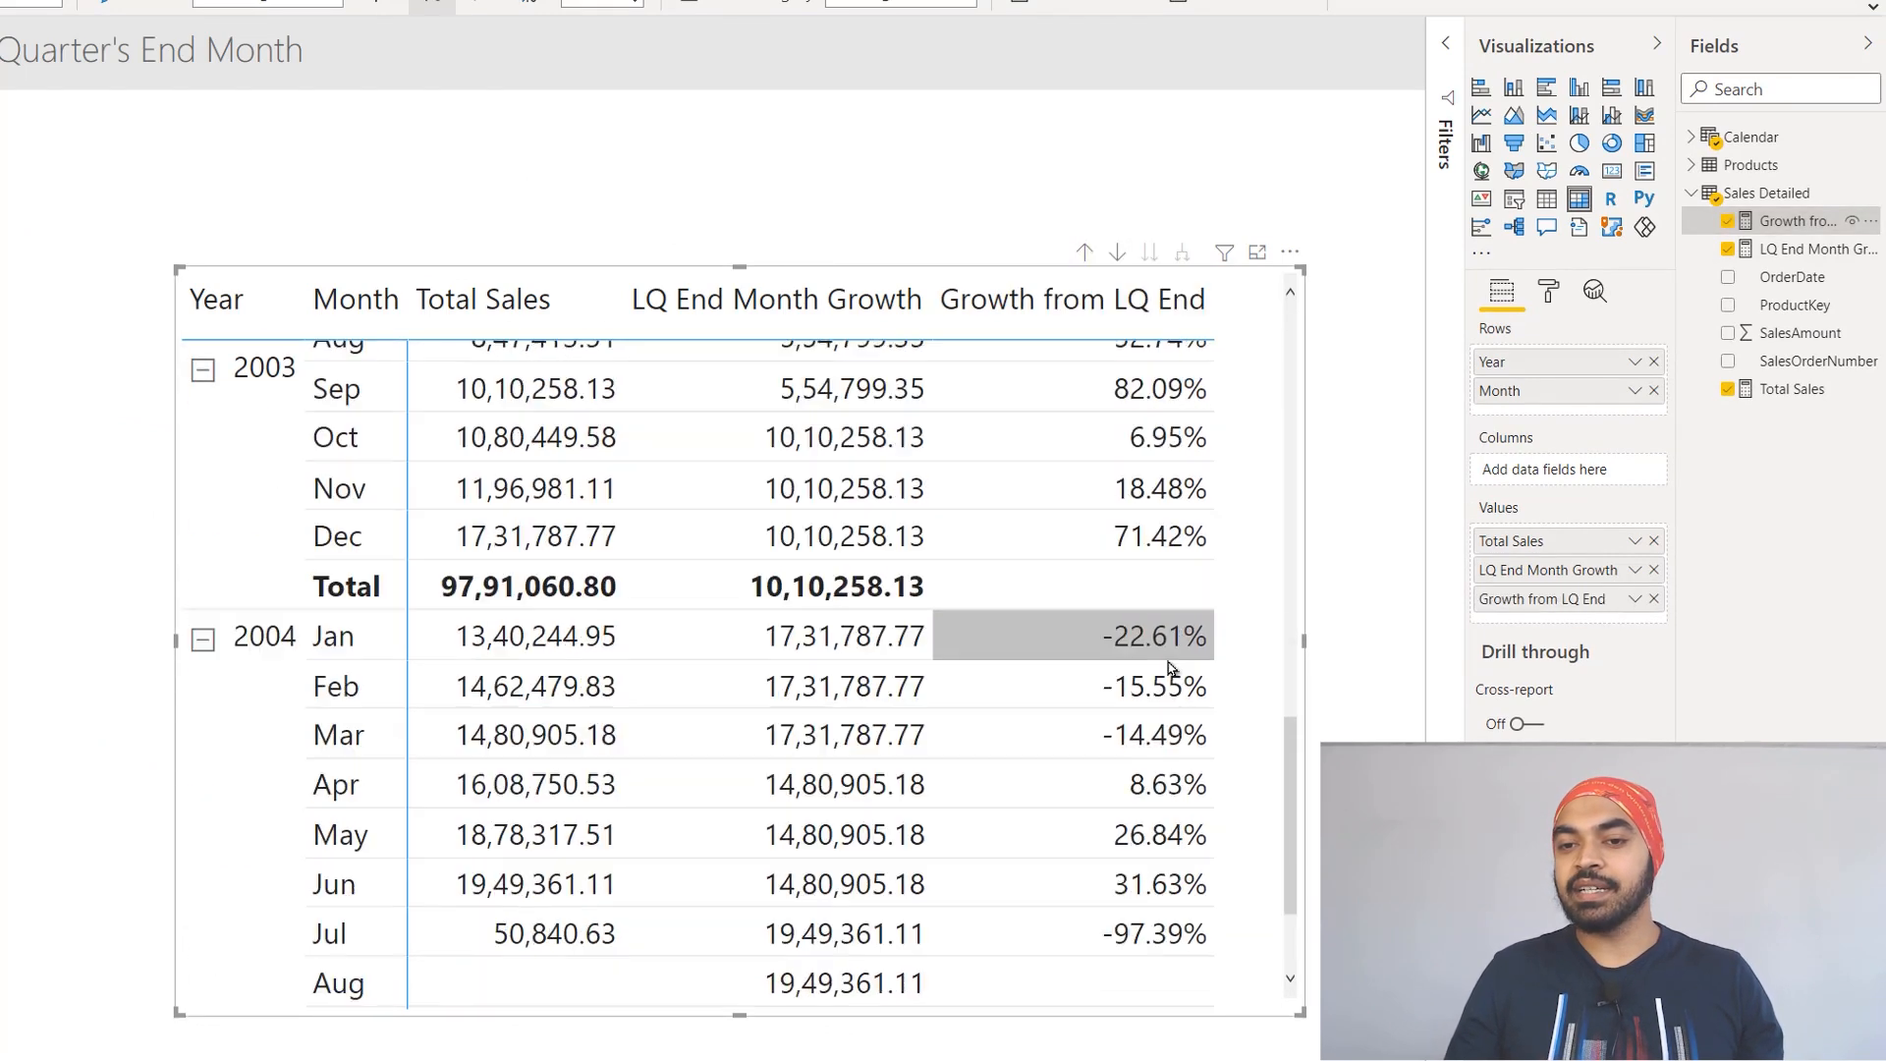
scroll(1169, 695, up, 10)
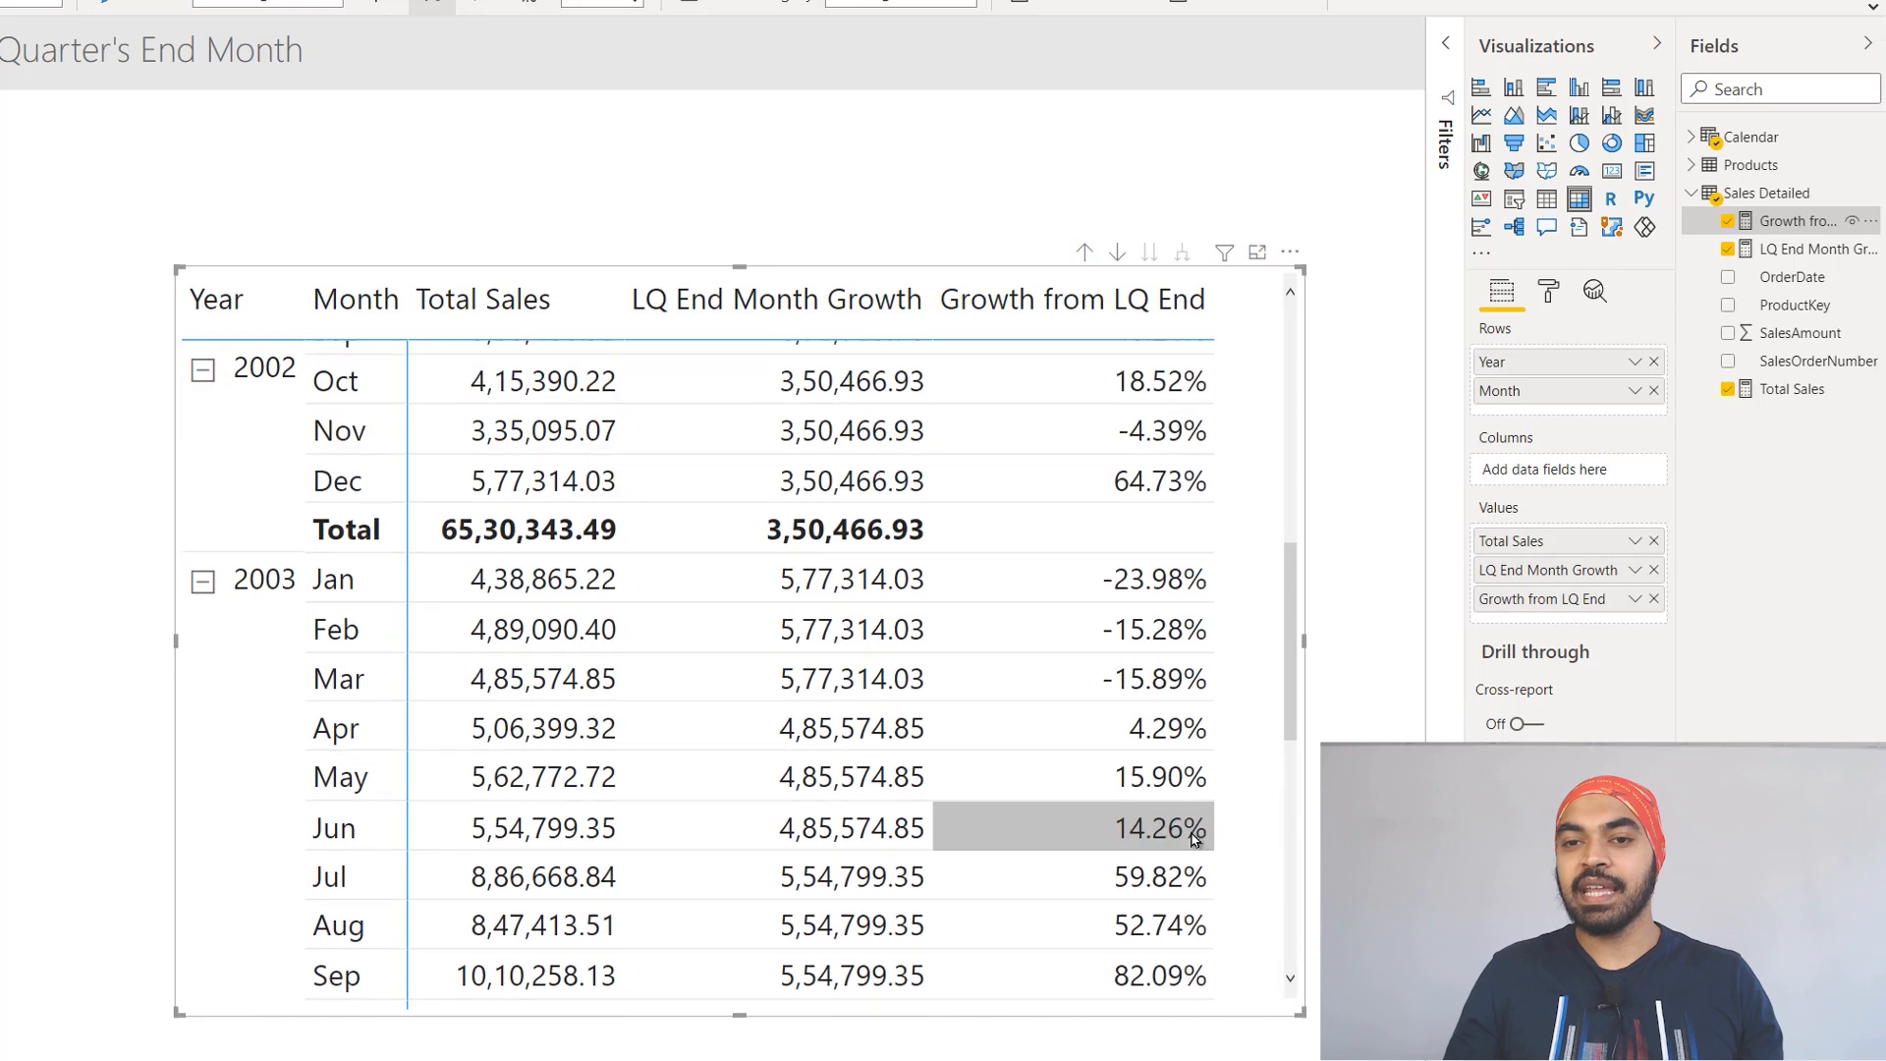